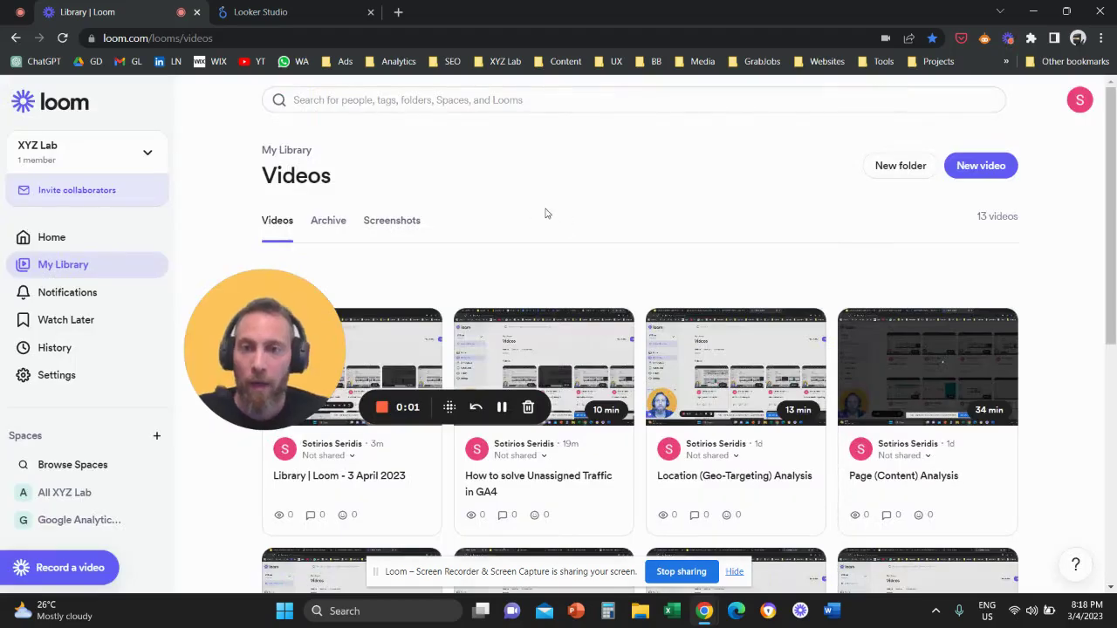
Switch to the Looker Studio browser tab and create a new blank report
click(340, 19)
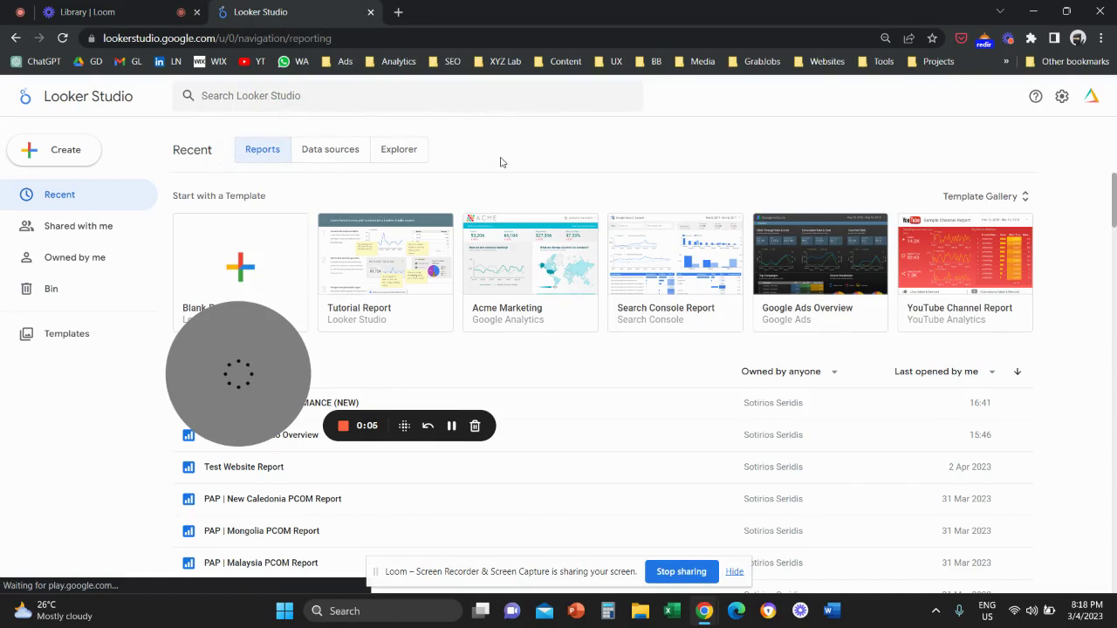
drag(259, 341, 564, 365)
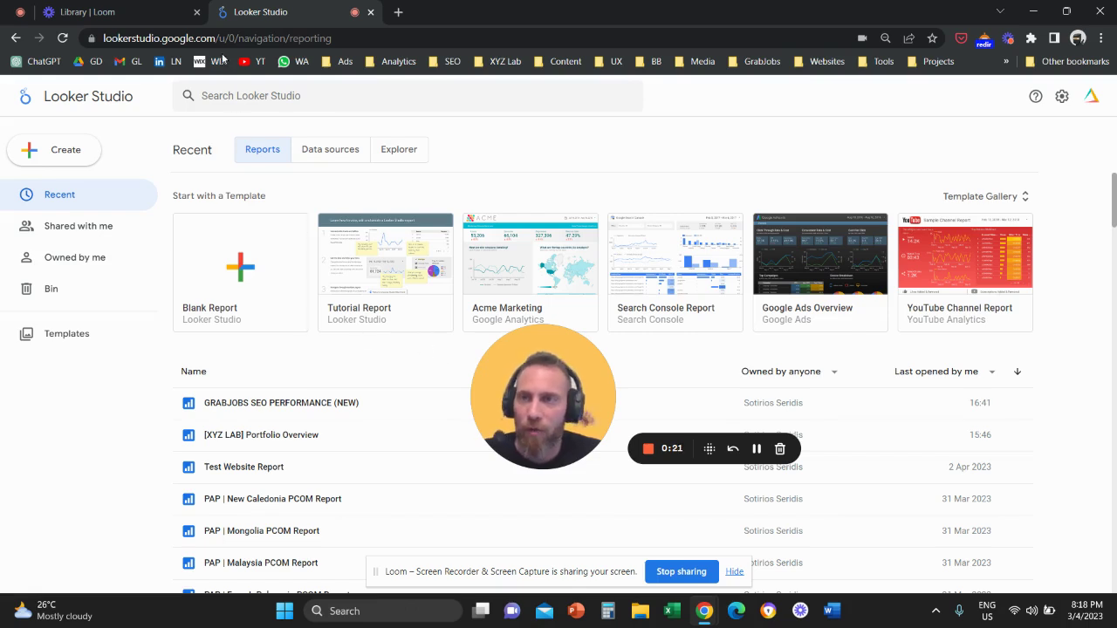
click(198, 39)
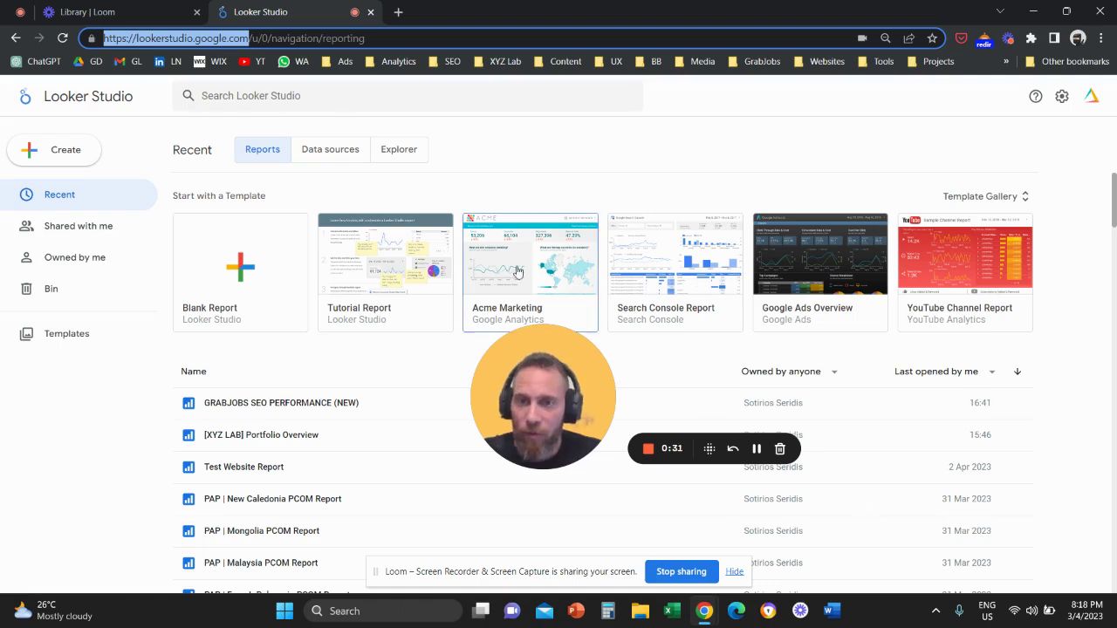
drag(530, 368, 424, 337)
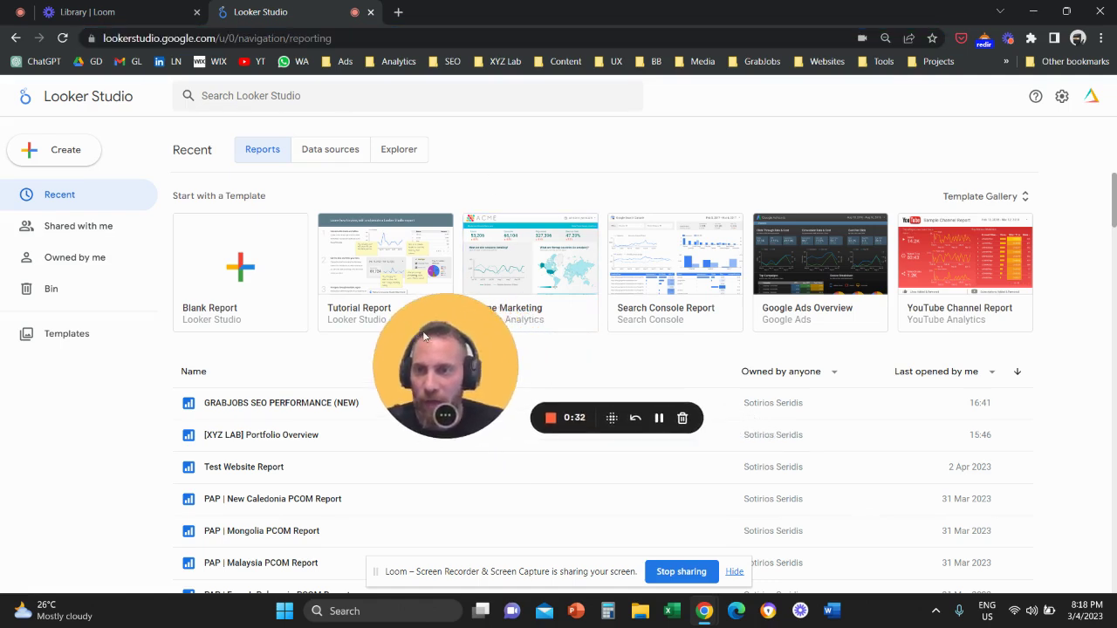
click(256, 278)
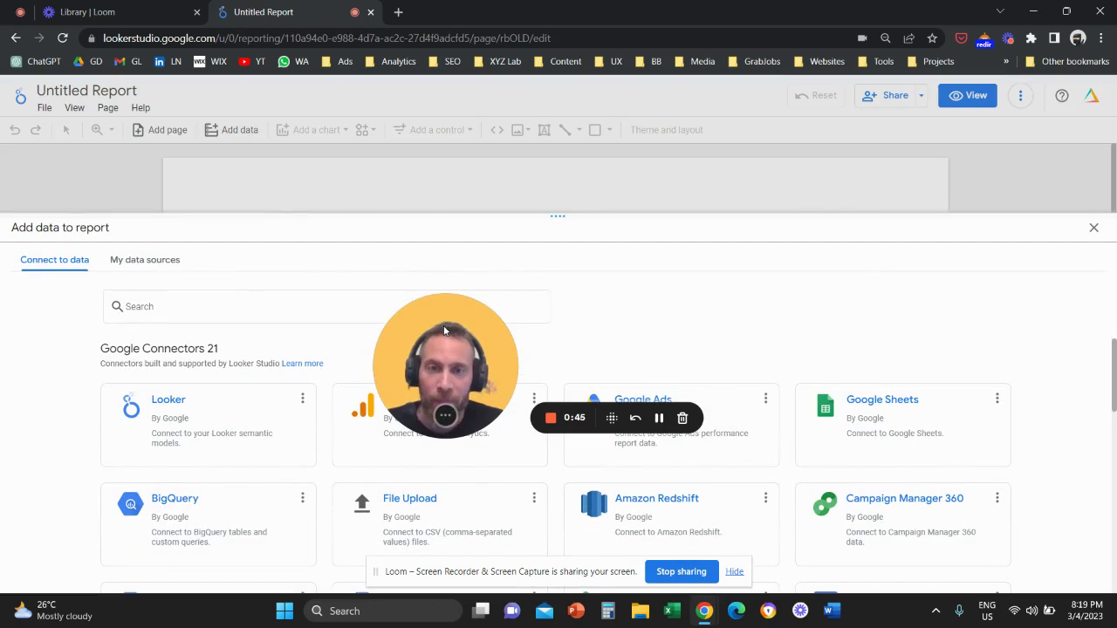
Choose the Google Analytics connector as the data source for the new report
drag(493, 340, 629, 310)
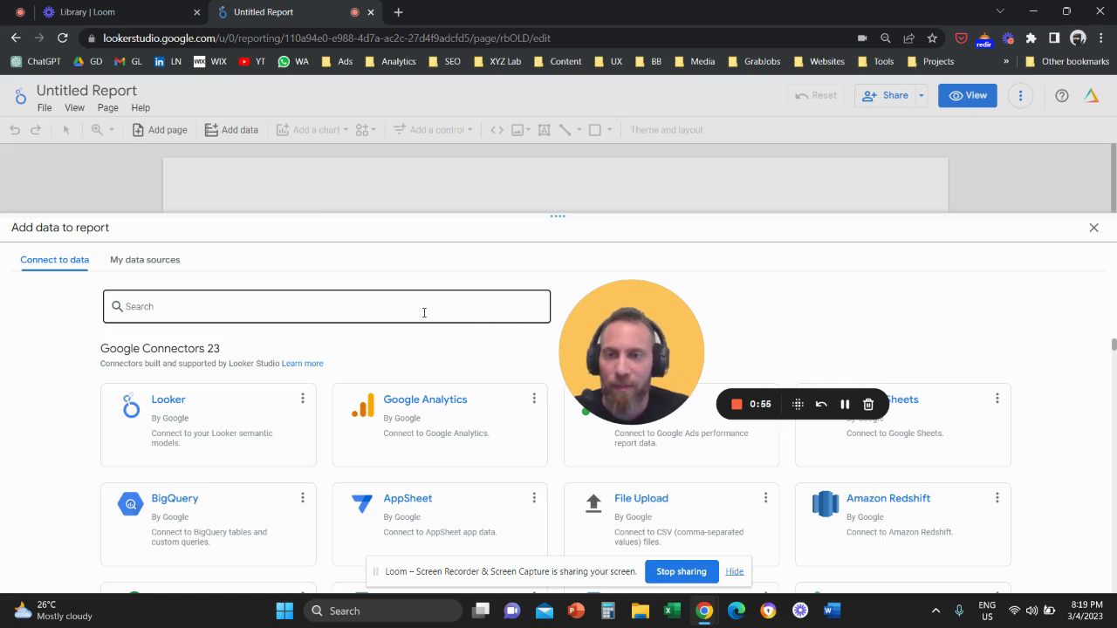
drag(621, 363, 644, 393)
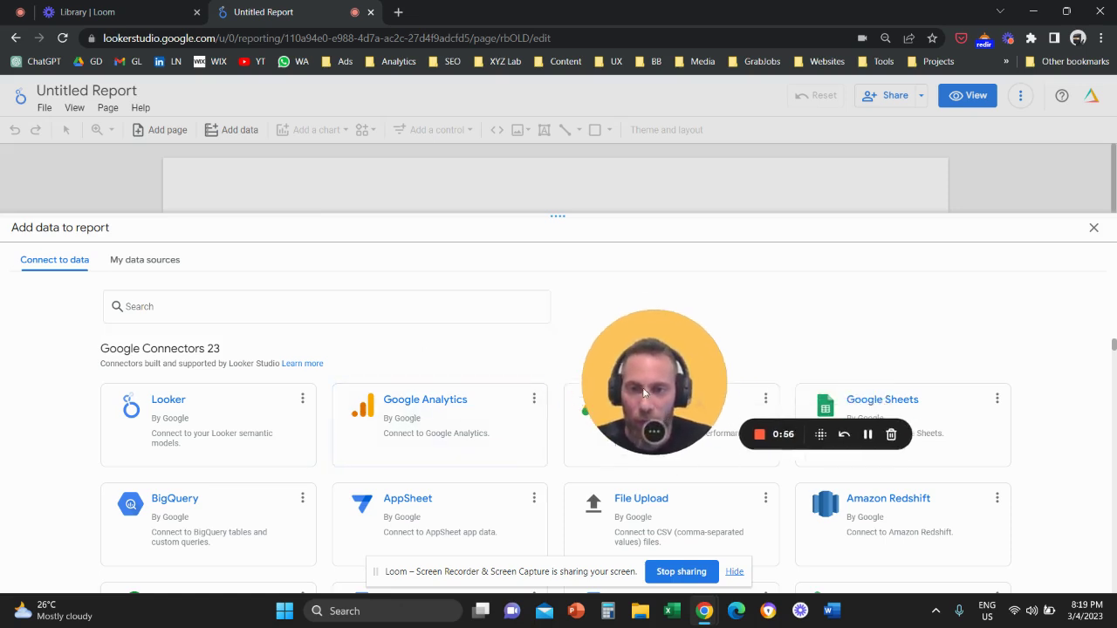
click(472, 415)
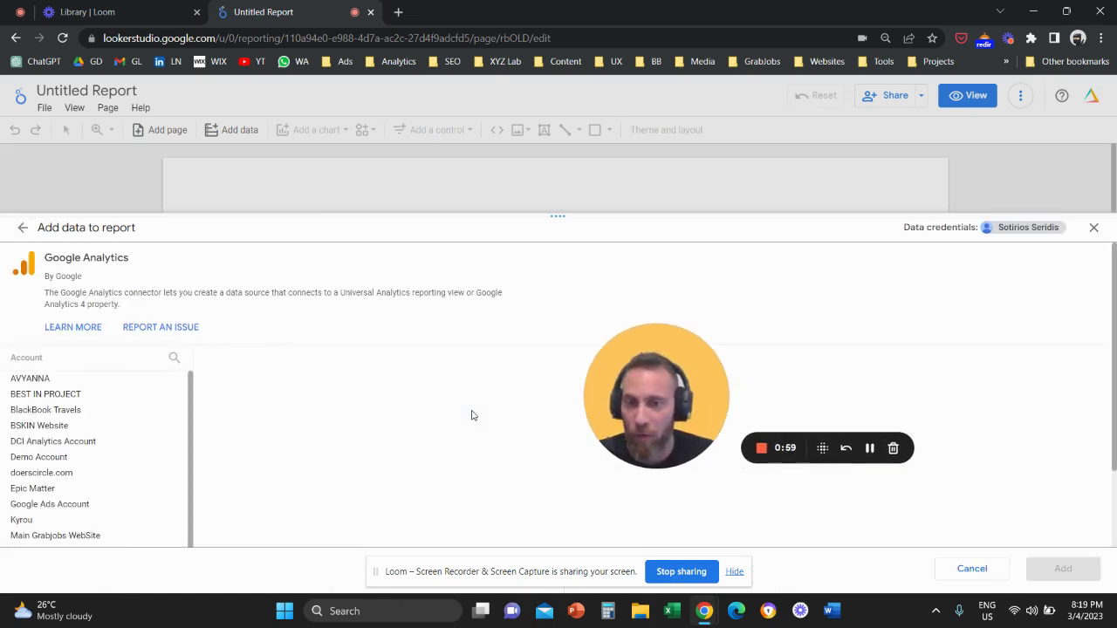
drag(654, 409, 423, 407)
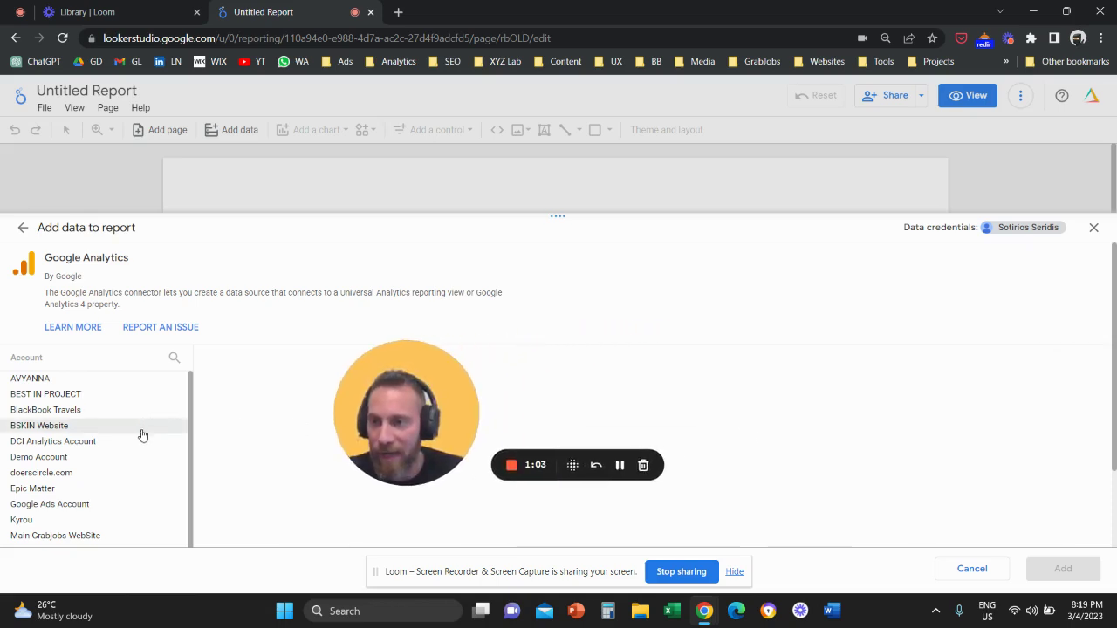
Select the Analytics account carrying the owner's name and add its first listed GA4 property to the report
scroll(143, 432, down, 5)
scroll(146, 487, down, 1)
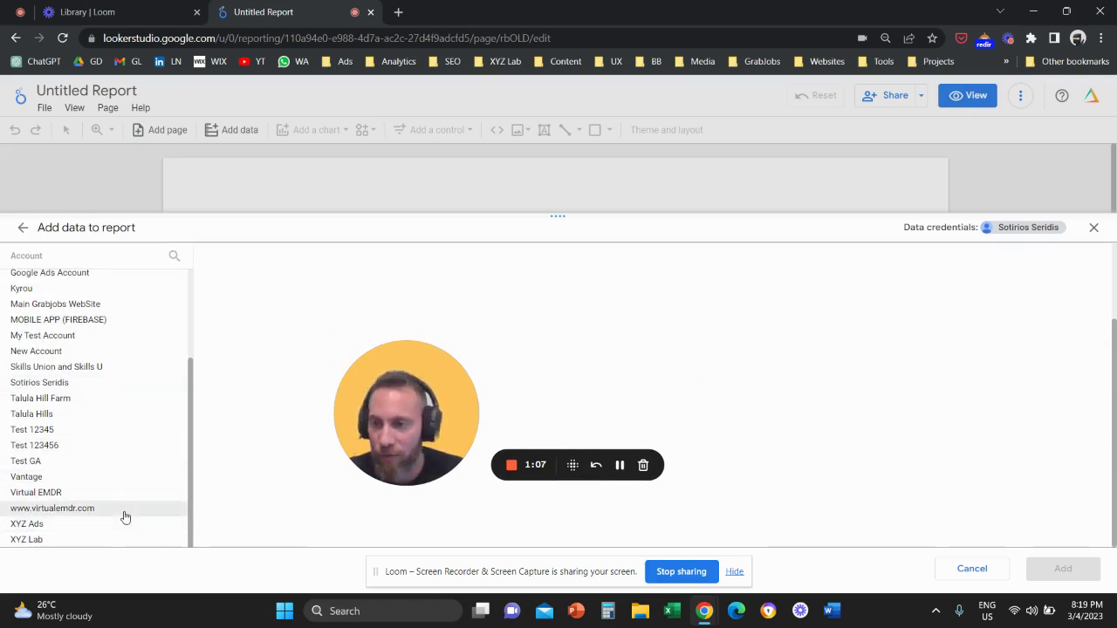
click(130, 386)
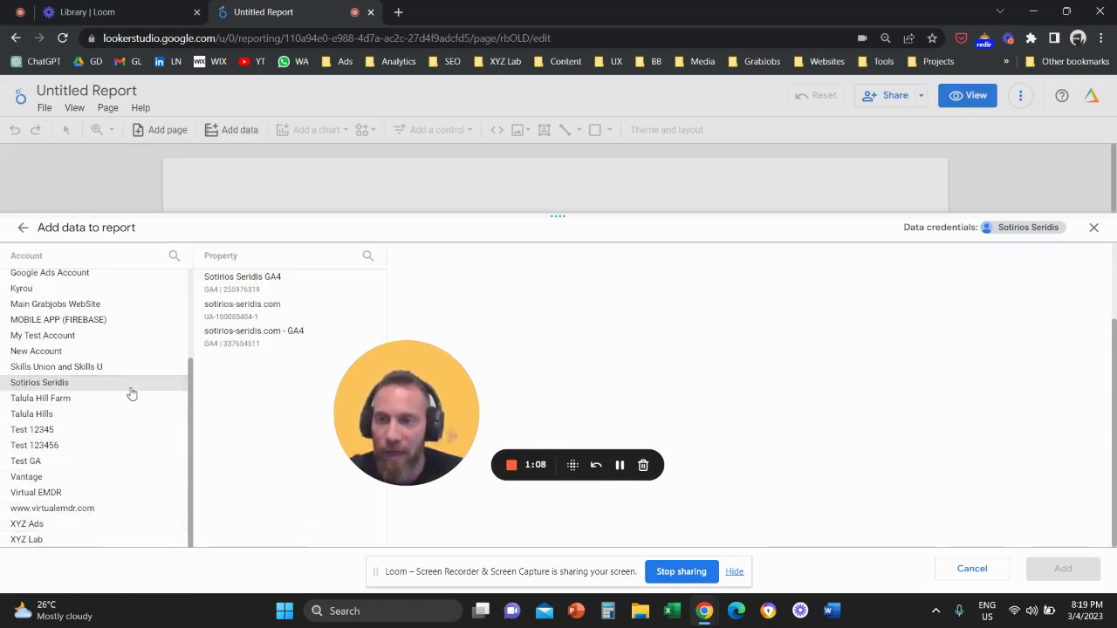
click(287, 287)
drag(396, 410, 517, 321)
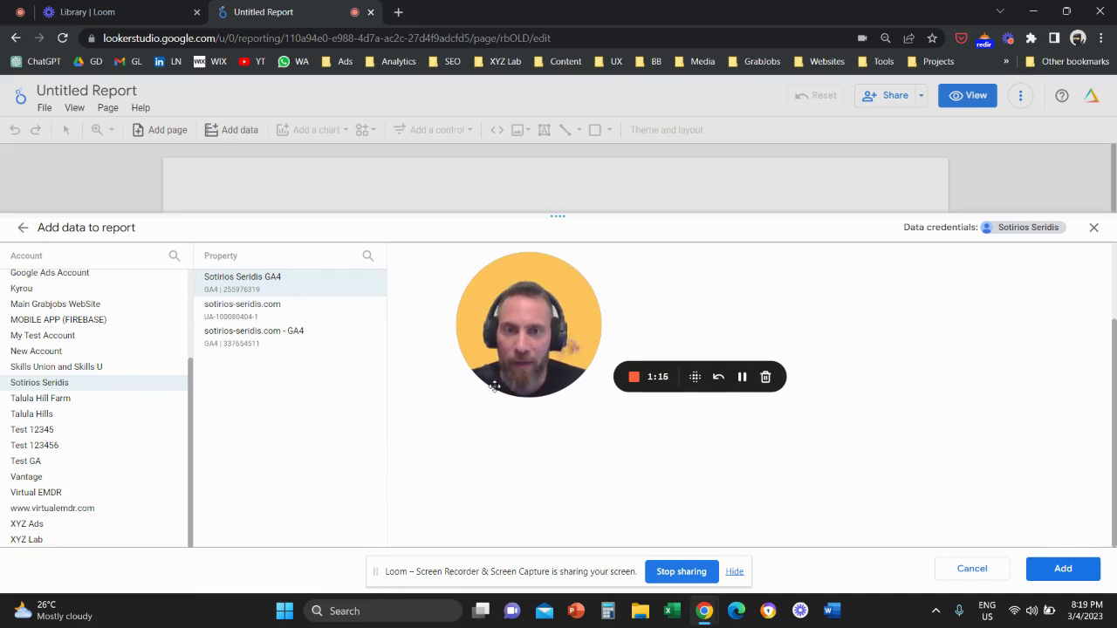
drag(514, 333, 823, 436)
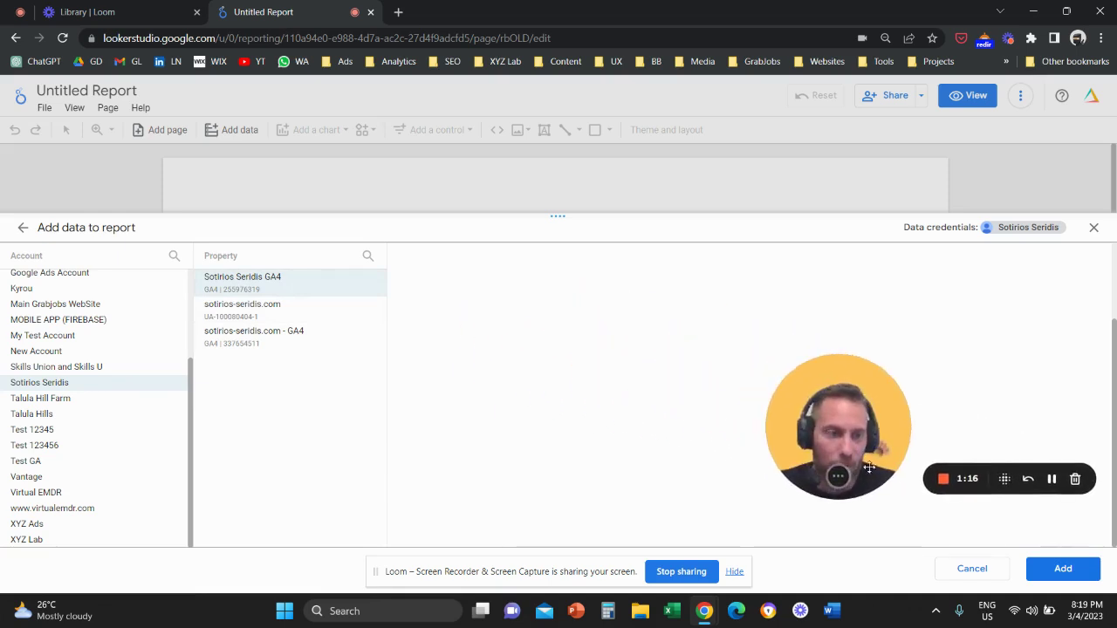
click(1088, 578)
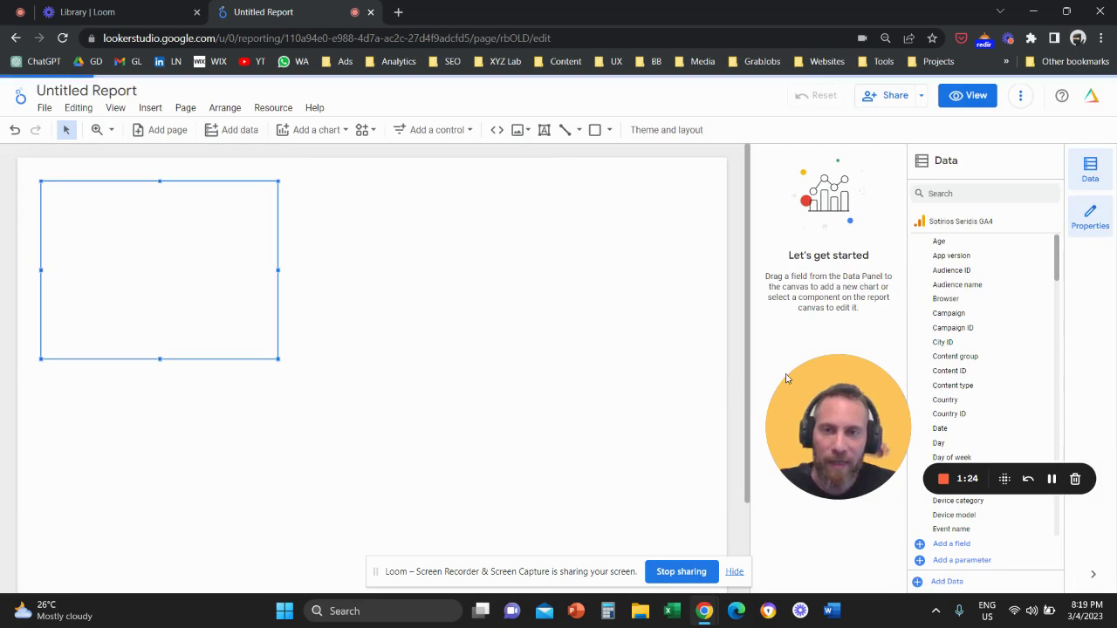
Delete the event name table and the Views scorecard from the report canvas
drag(824, 405, 641, 345)
drag(719, 381, 384, 349)
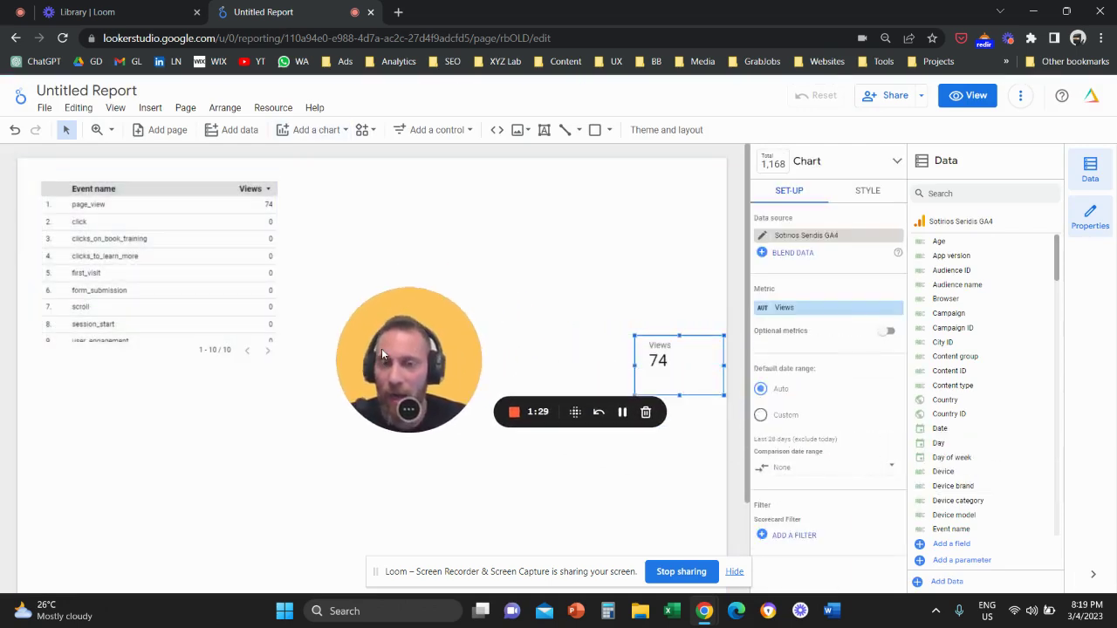
click(194, 264)
key(Delete)
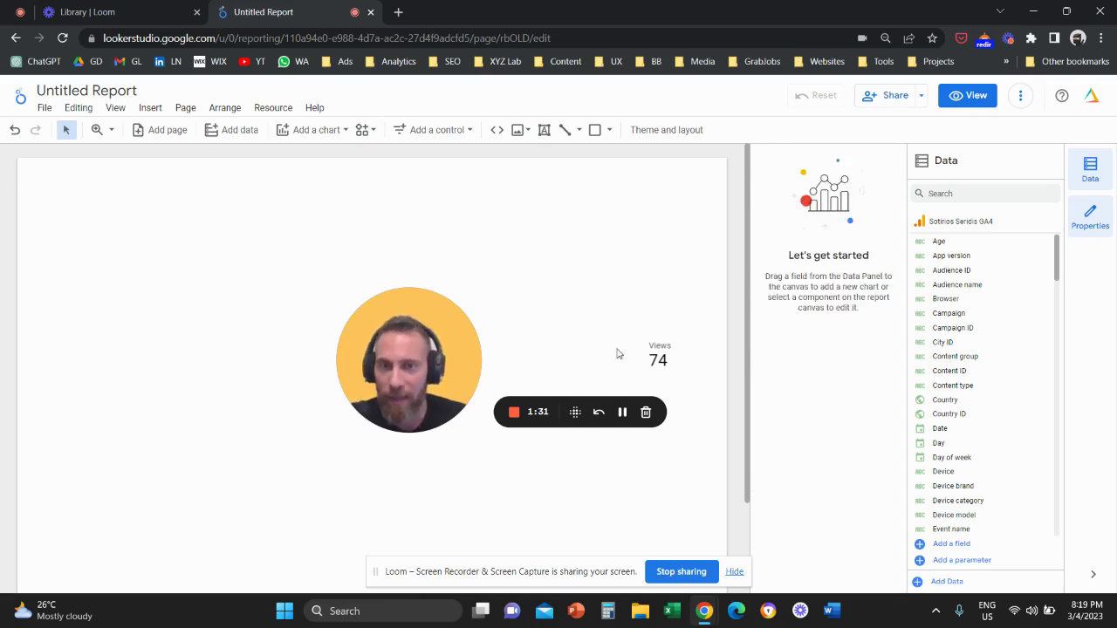
click(643, 353)
key(Delete)
drag(406, 365, 268, 311)
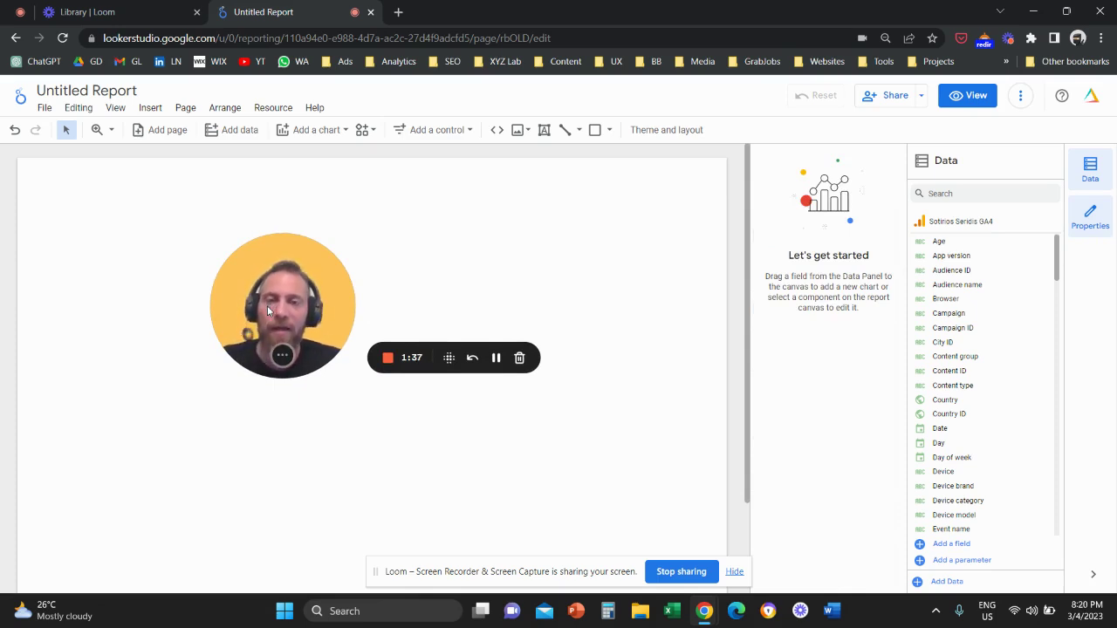
Insert a rectangle aligned with the page's top-left corner and stretch it across the full page width as a header band
drag(271, 304, 198, 243)
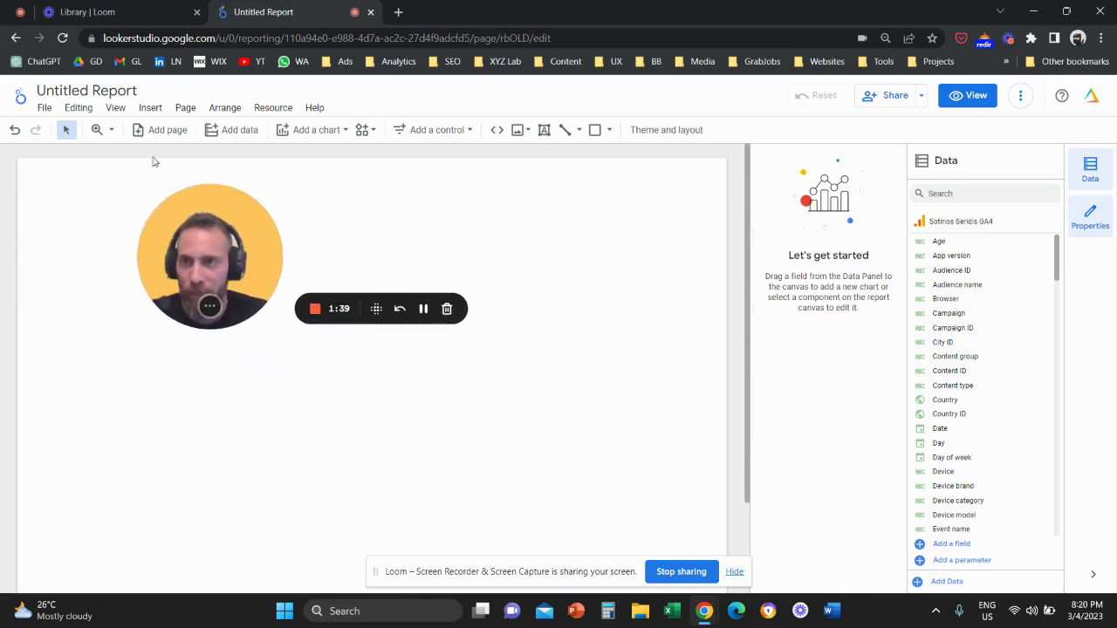
click(152, 110)
drag(233, 274, 402, 312)
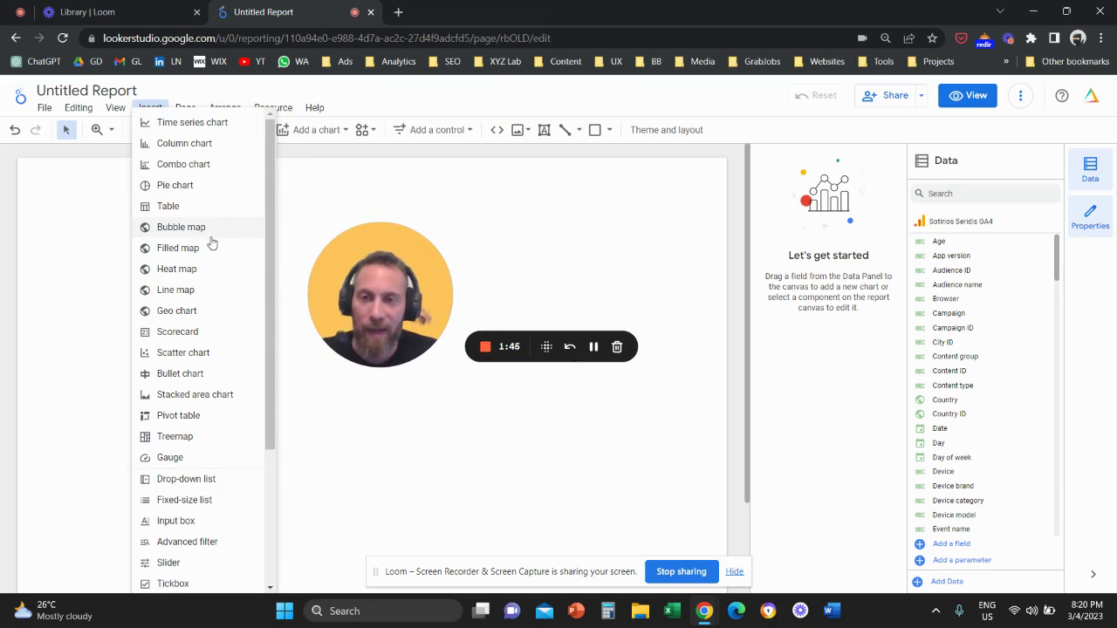
scroll(203, 260, down, 3)
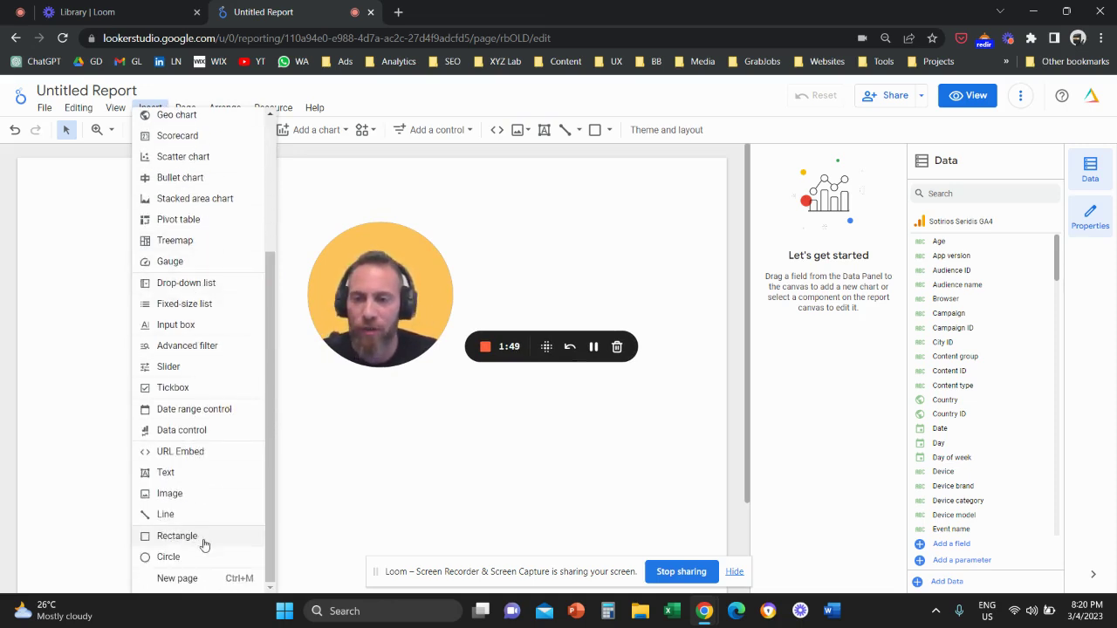
click(177, 536)
drag(381, 230, 426, 255)
drag(189, 202, 171, 197)
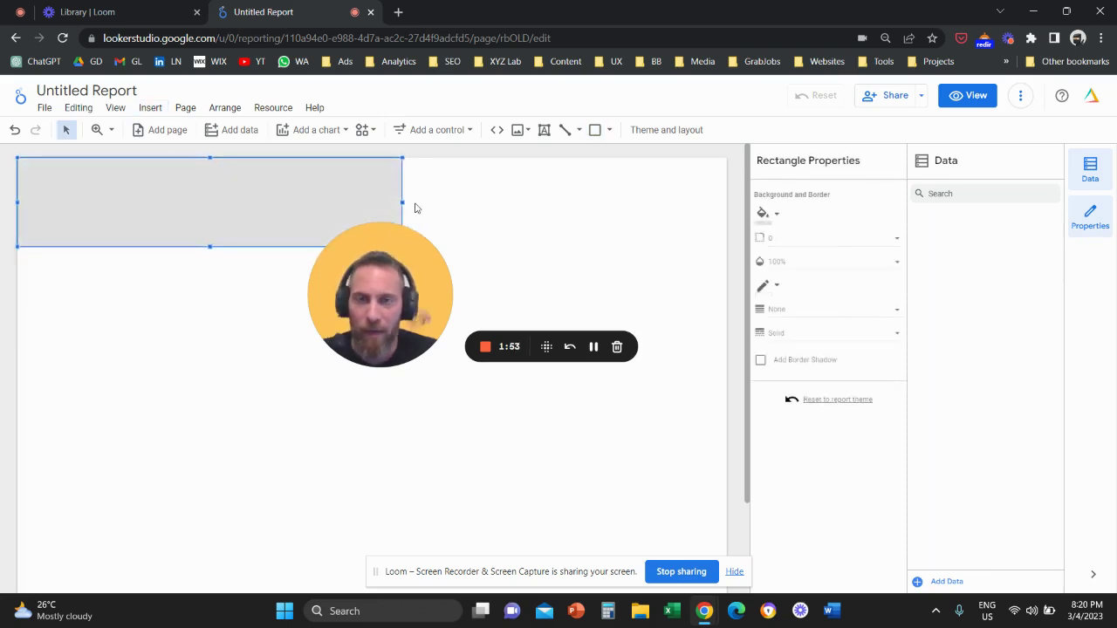
drag(403, 203, 728, 202)
drag(407, 288, 631, 315)
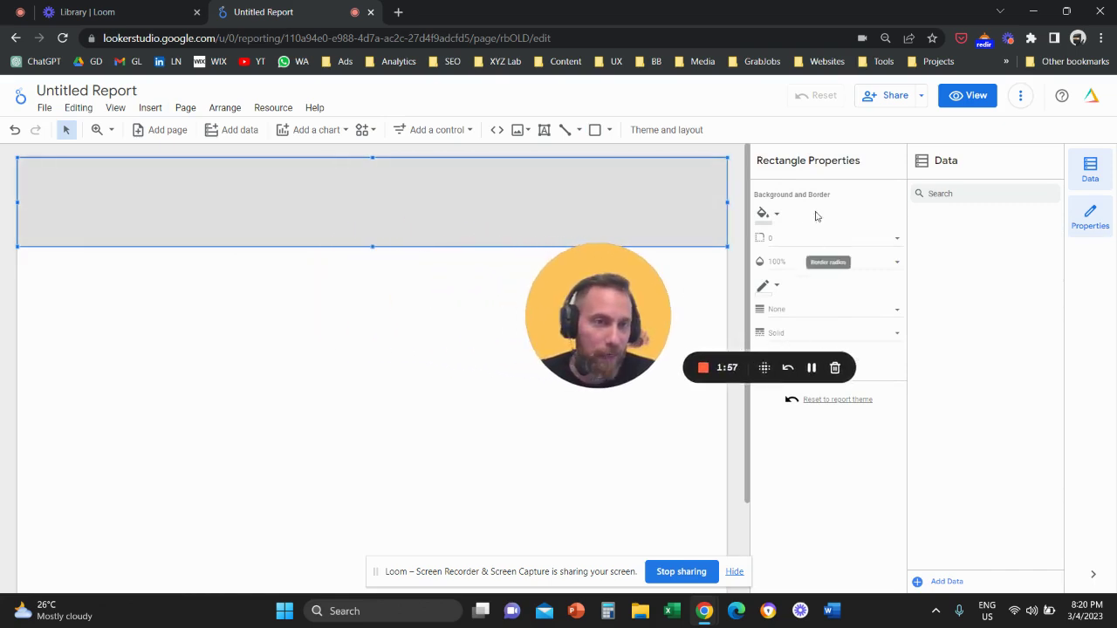
Try the teal theme colour as the header rectangle's fill and set the fill to white instead
click(772, 215)
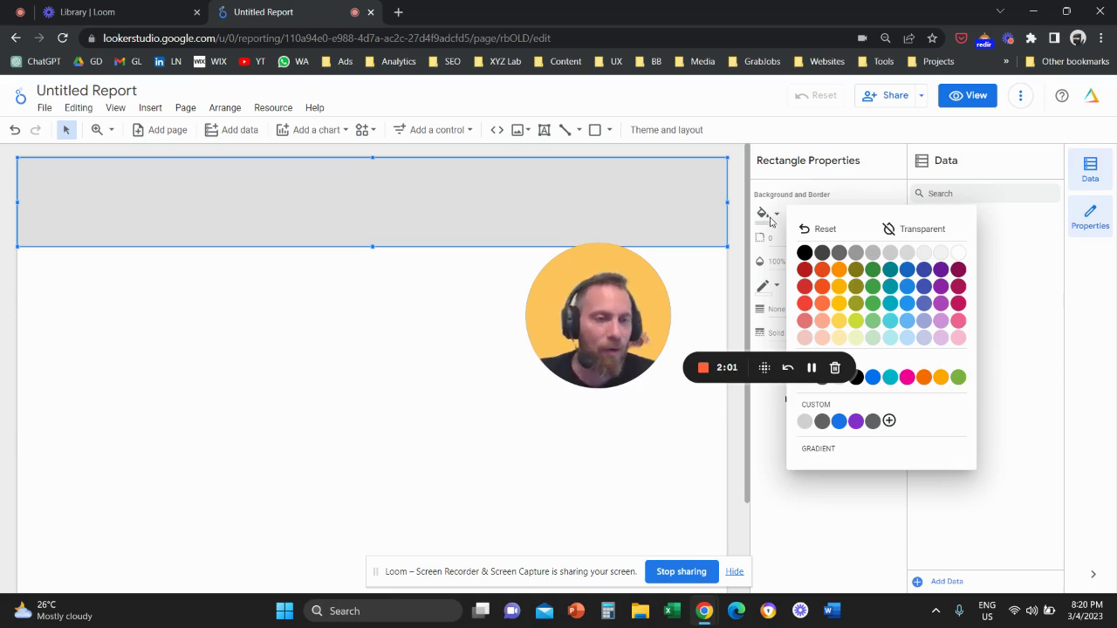
click(888, 378)
click(773, 216)
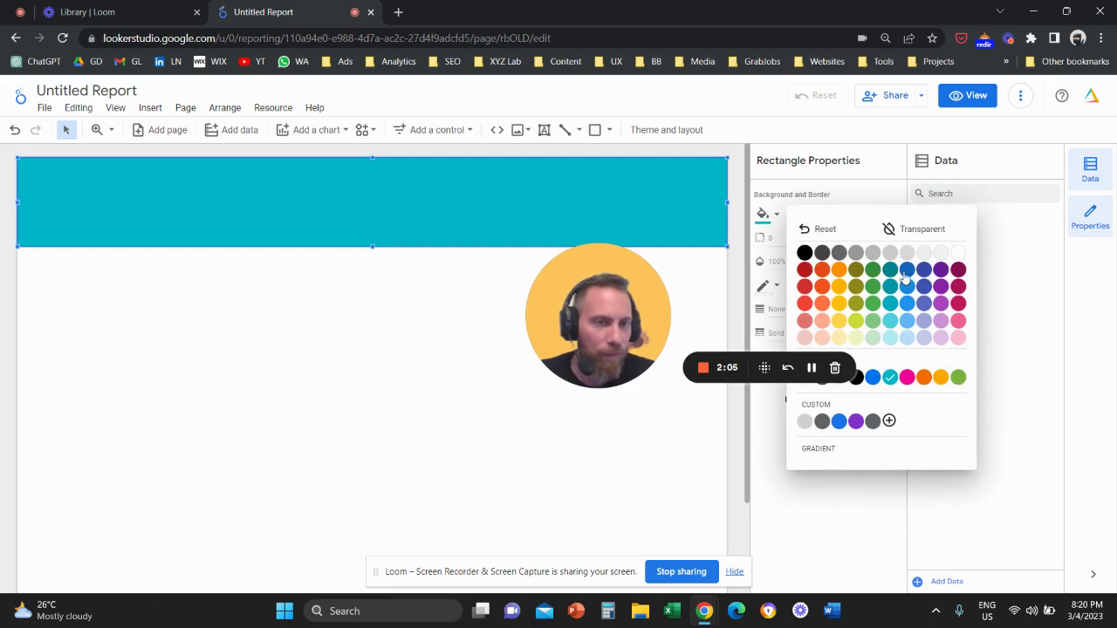
click(958, 254)
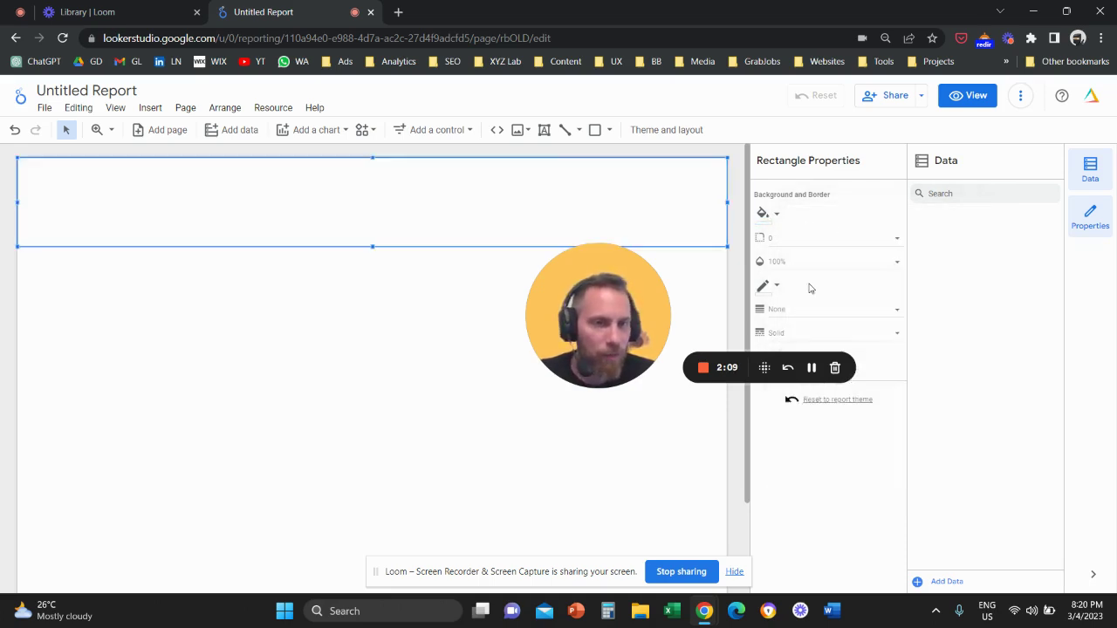
Give the header rectangle a teal theme-colour border and reduce its height by raising its lower edge
click(770, 288)
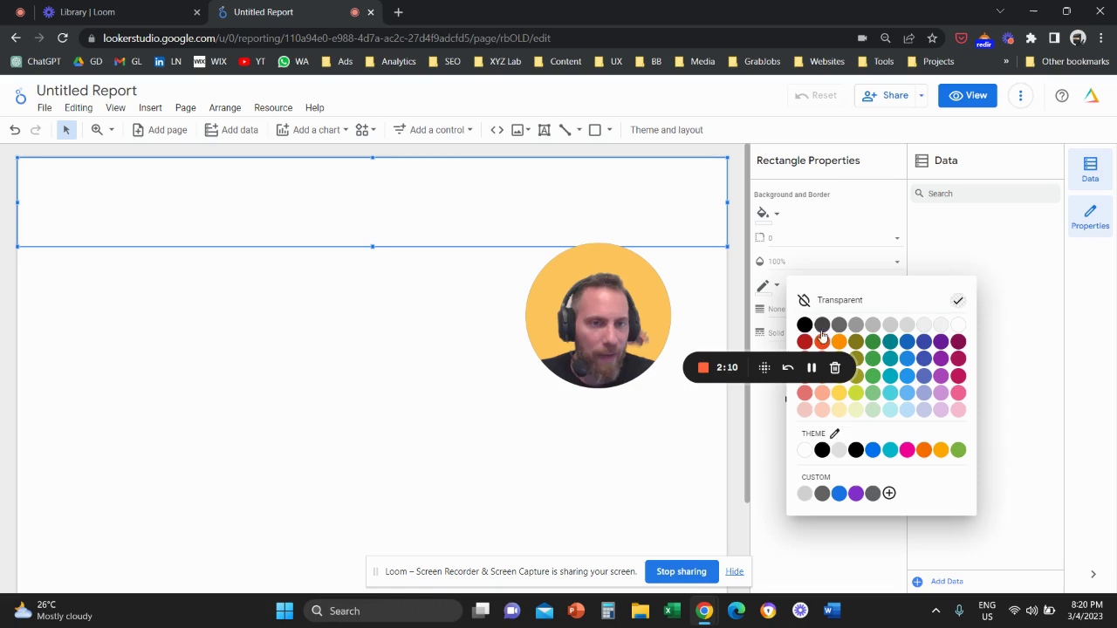
click(889, 450)
drag(372, 246, 372, 215)
click(369, 269)
drag(611, 302, 454, 282)
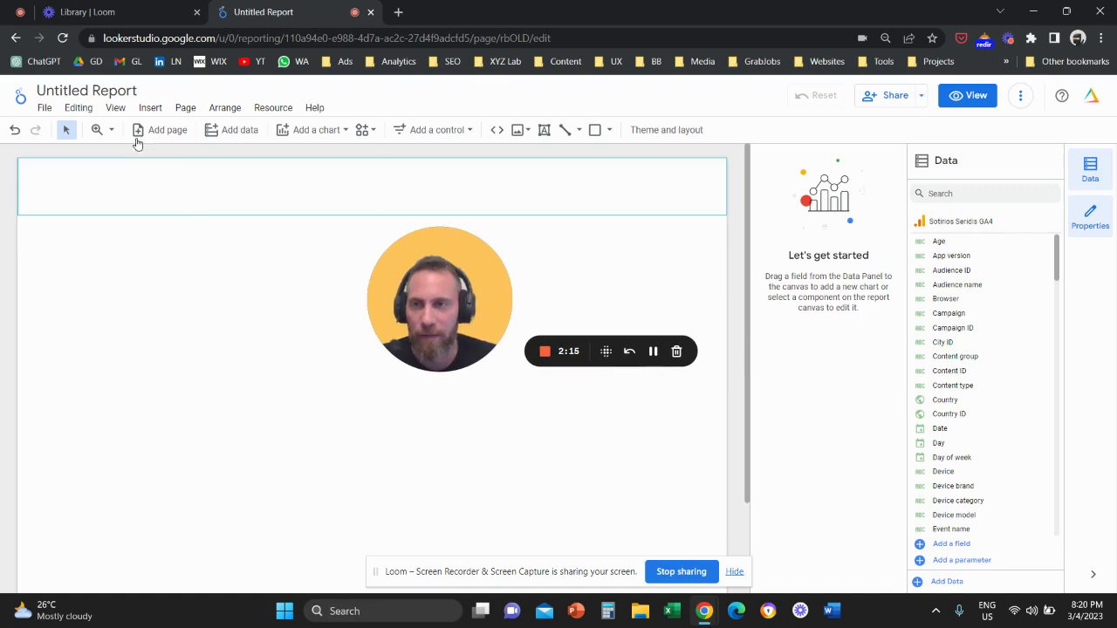
Insert a text box in the middle of the header band containing "Test Website Report"
click(151, 109)
scroll(199, 449, down, 3)
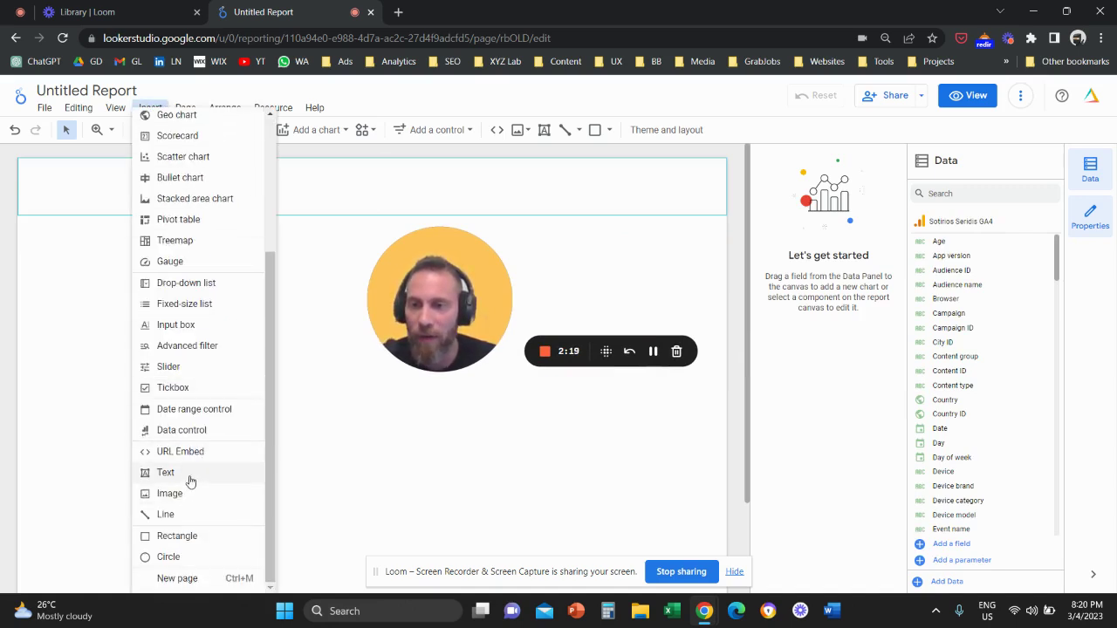
click(166, 473)
drag(267, 169, 450, 198)
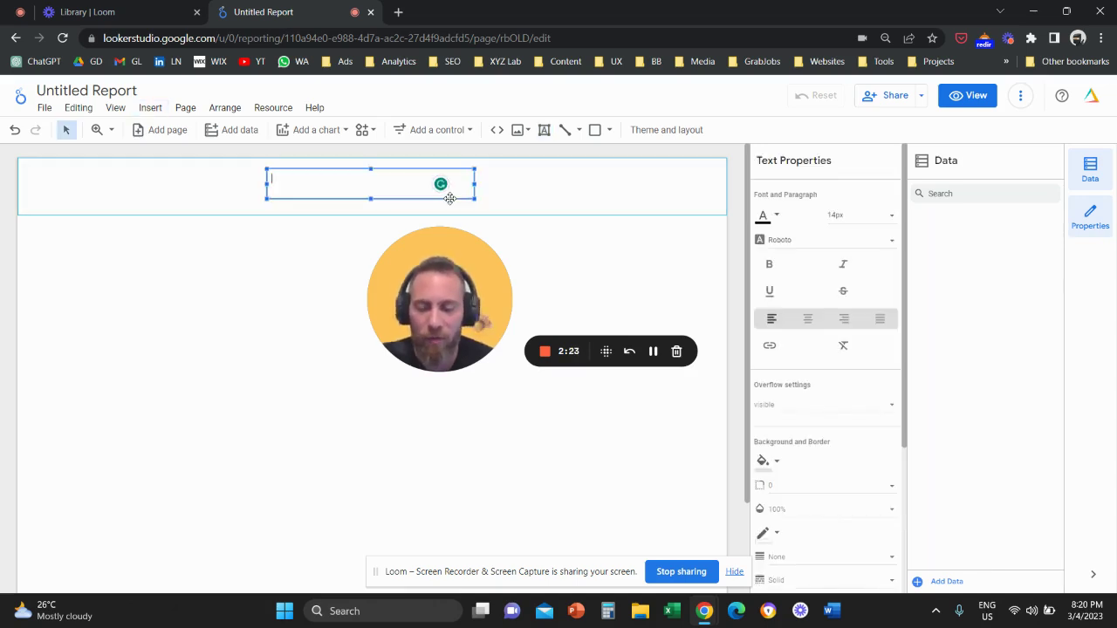
text(Tey)
key(BackSpace)
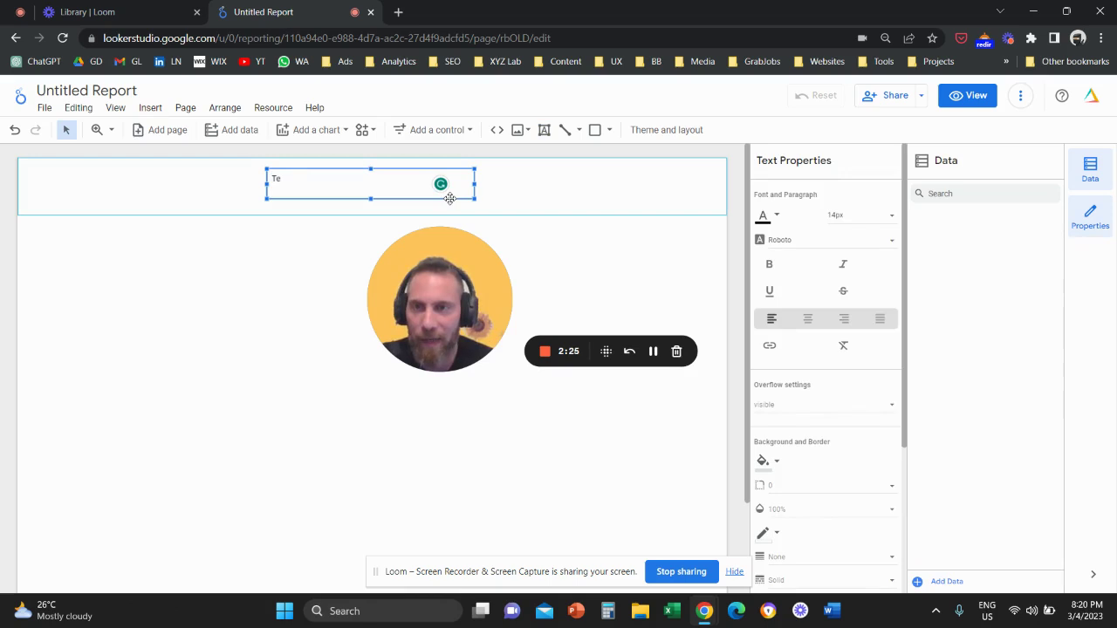
text(st Website Report)
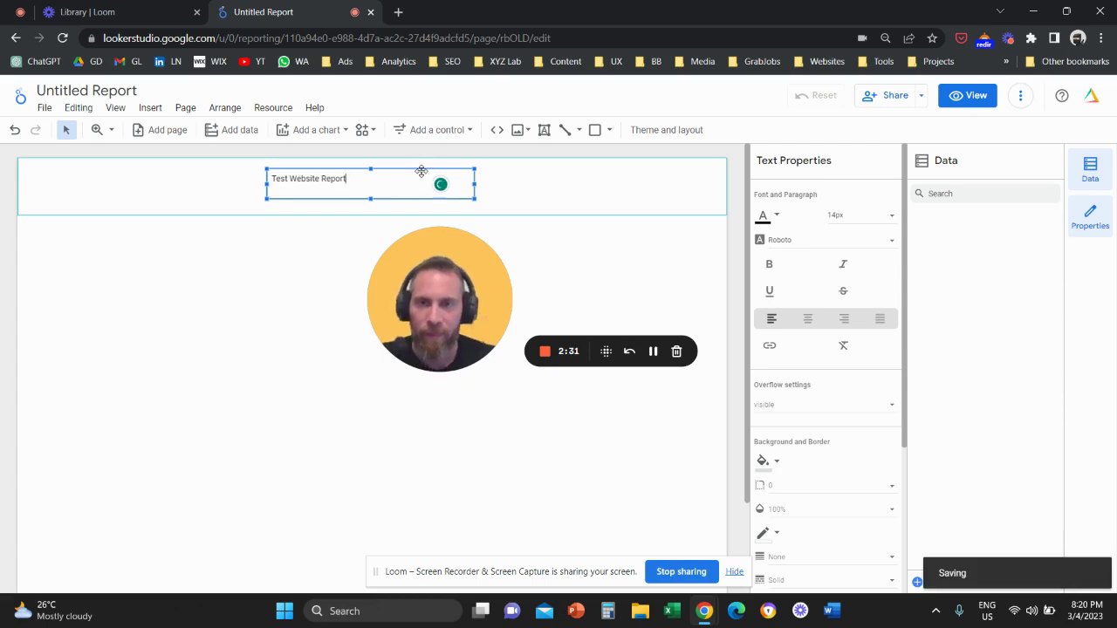
Format the header title at 32px in the teal theme colour with centred alignment
click(876, 216)
scroll(860, 265, down, 4)
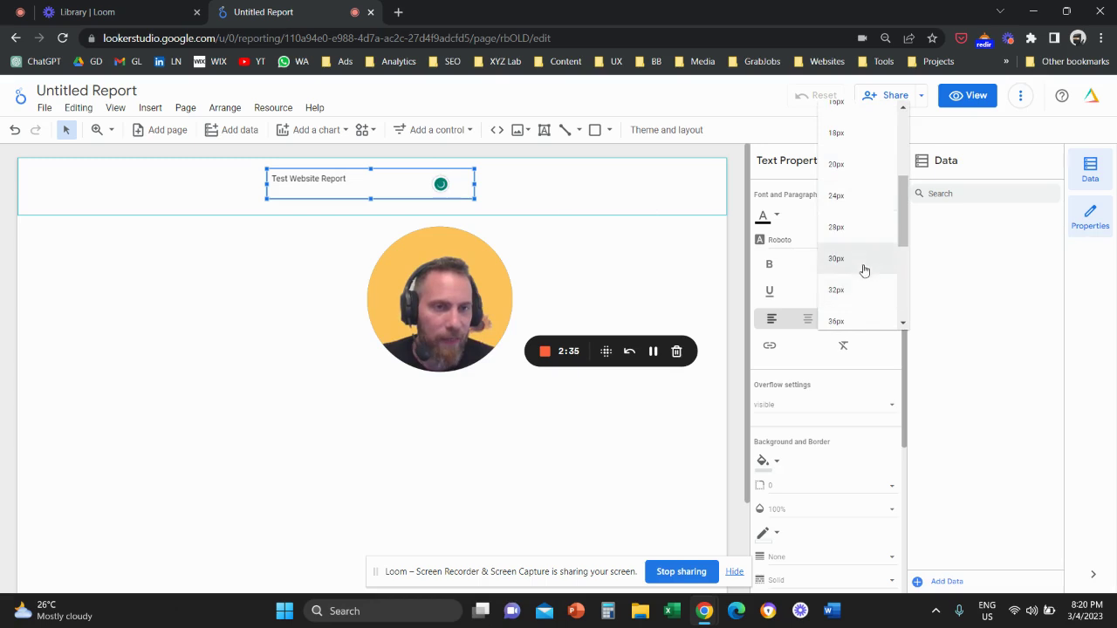
click(860, 305)
click(774, 218)
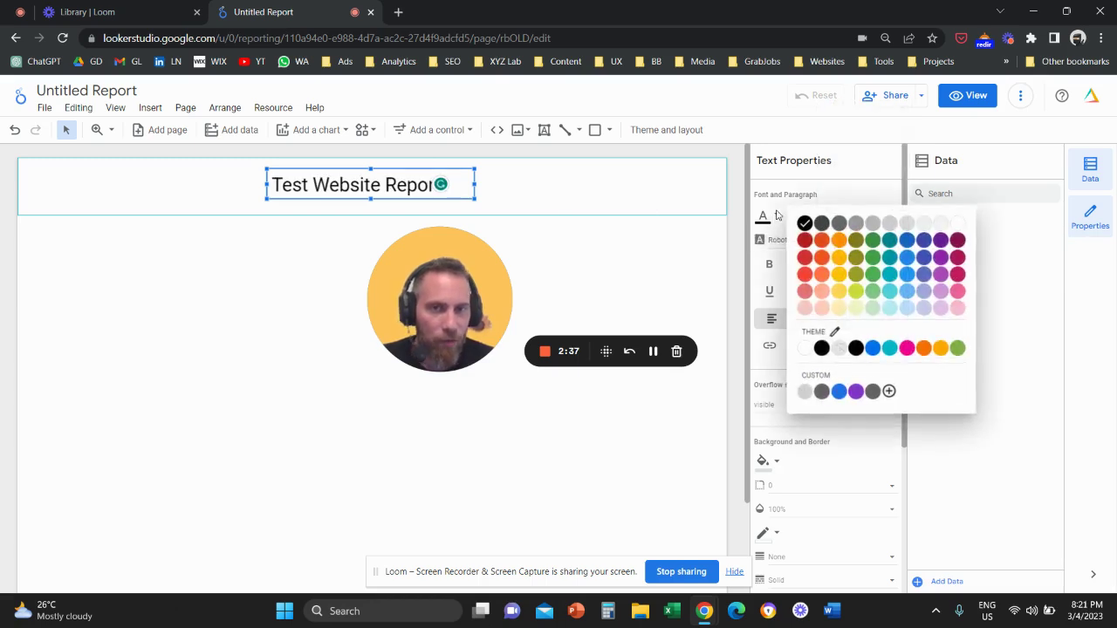
click(890, 350)
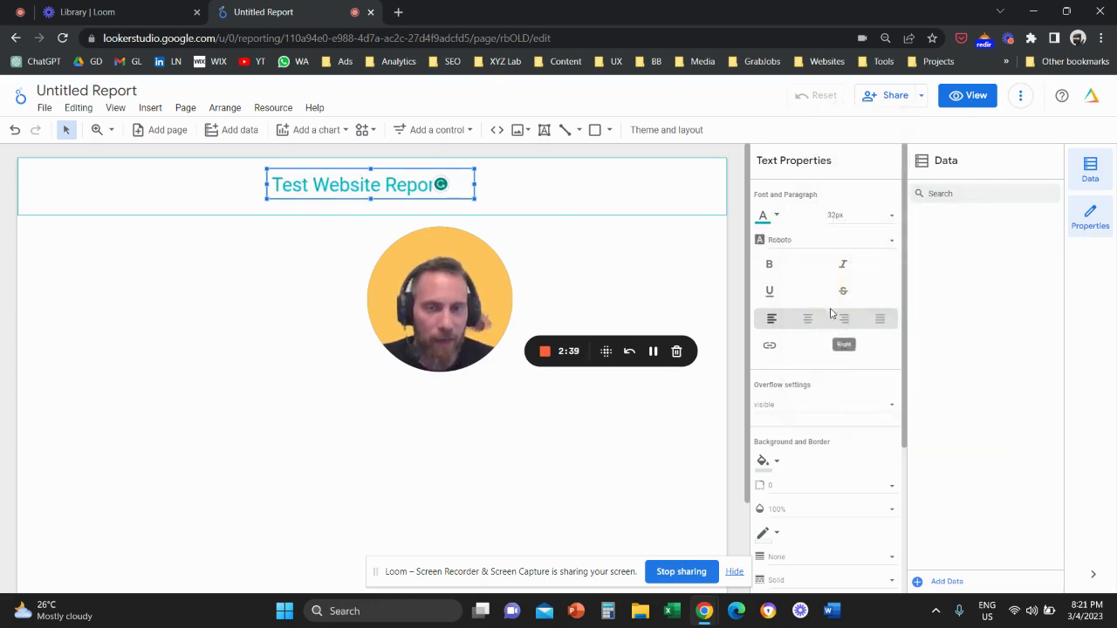
click(816, 323)
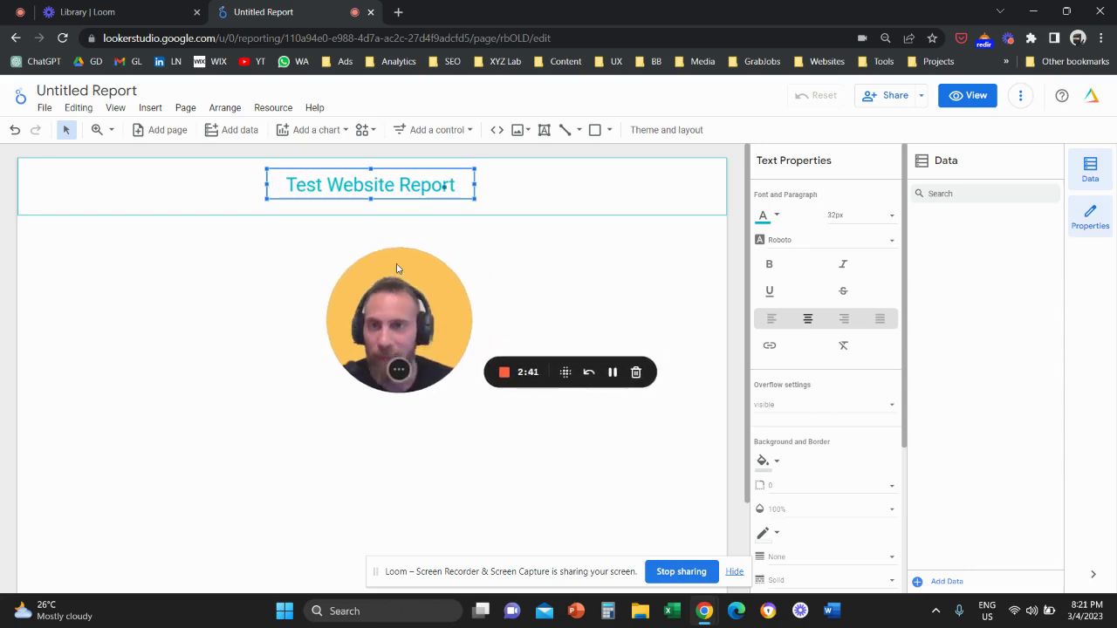
Lower the title slightly within the header band and insert a scorecard under the left part of the header
drag(393, 171, 396, 178)
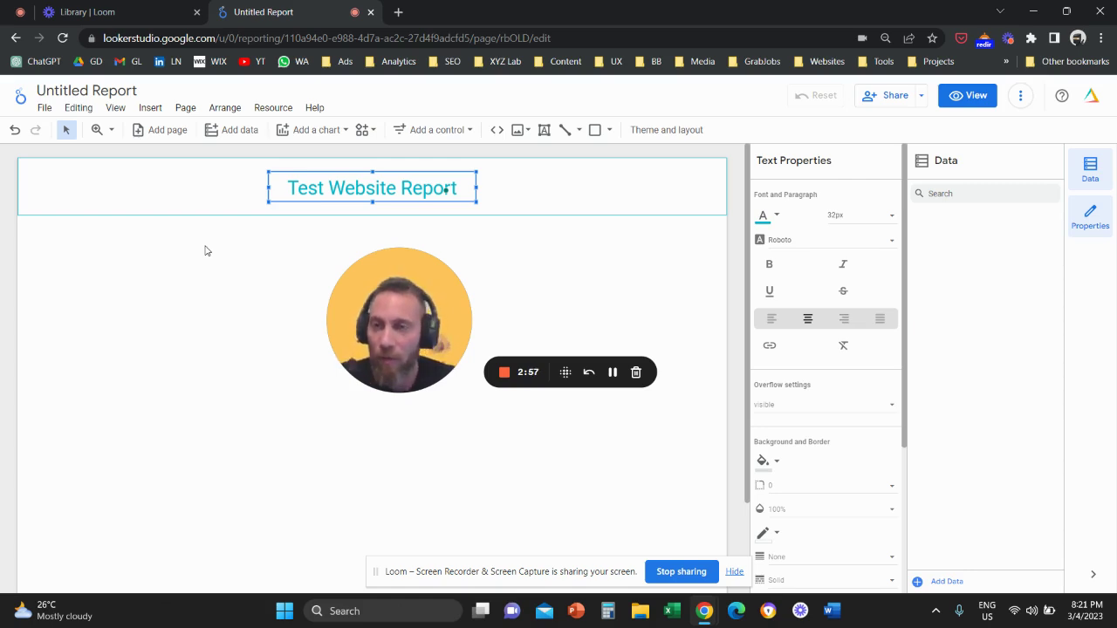
click(150, 107)
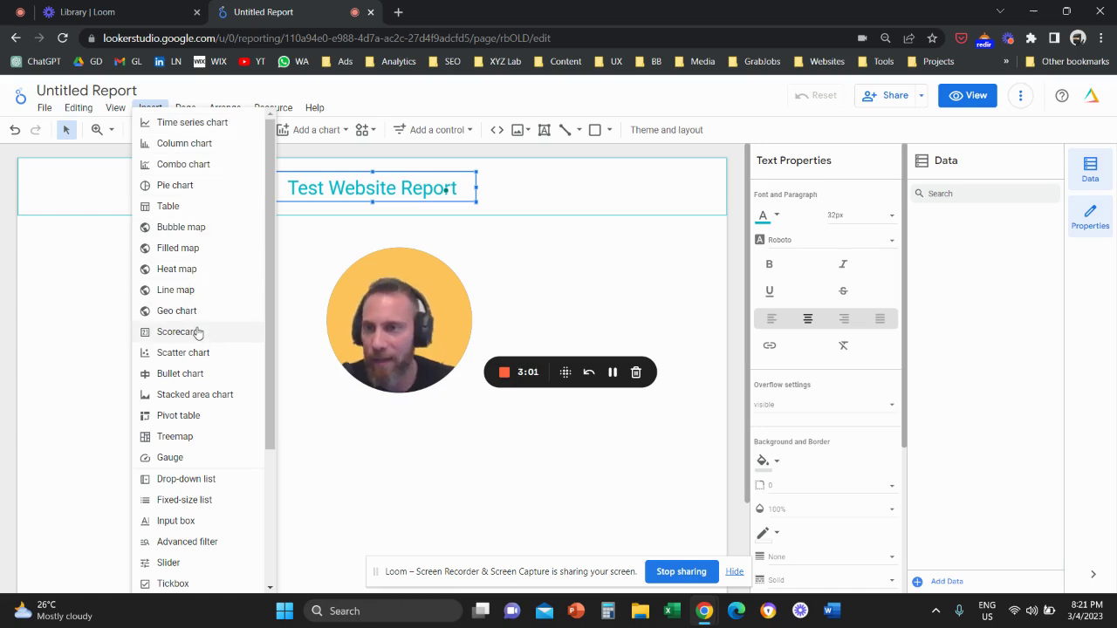
scroll(202, 323, down, 2)
scroll(202, 322, up, 2)
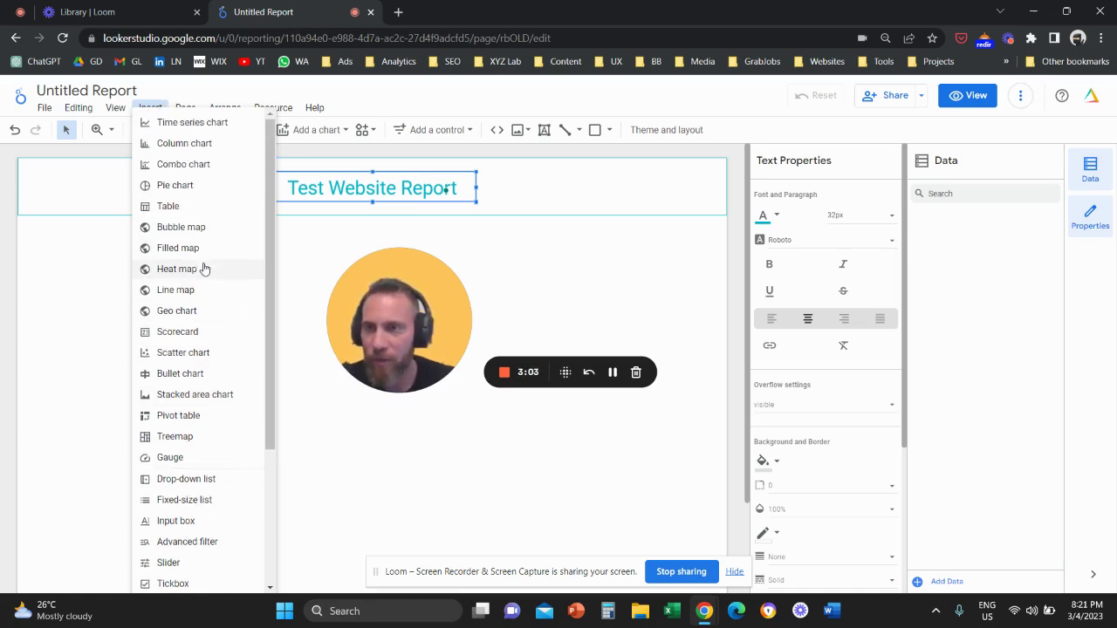
click(187, 340)
drag(45, 252, 136, 314)
drag(410, 318, 262, 378)
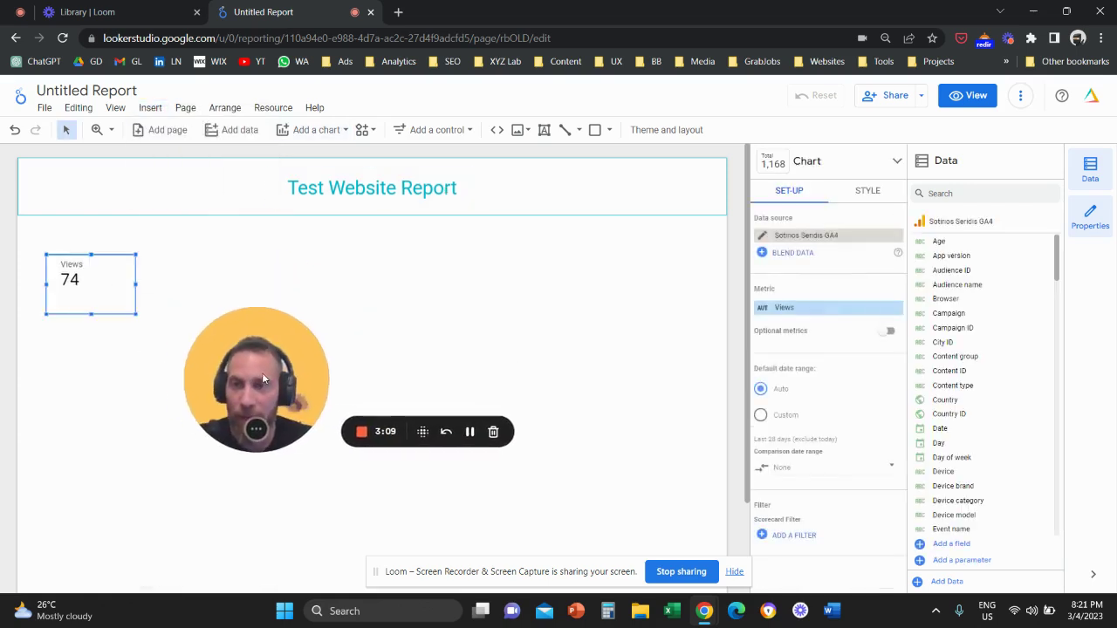
Duplicate the scorecard into a row of four and stretch the row across the page below the header
drag(131, 292, 442, 278)
drag(590, 282, 6, 281)
drag(454, 284, 685, 269)
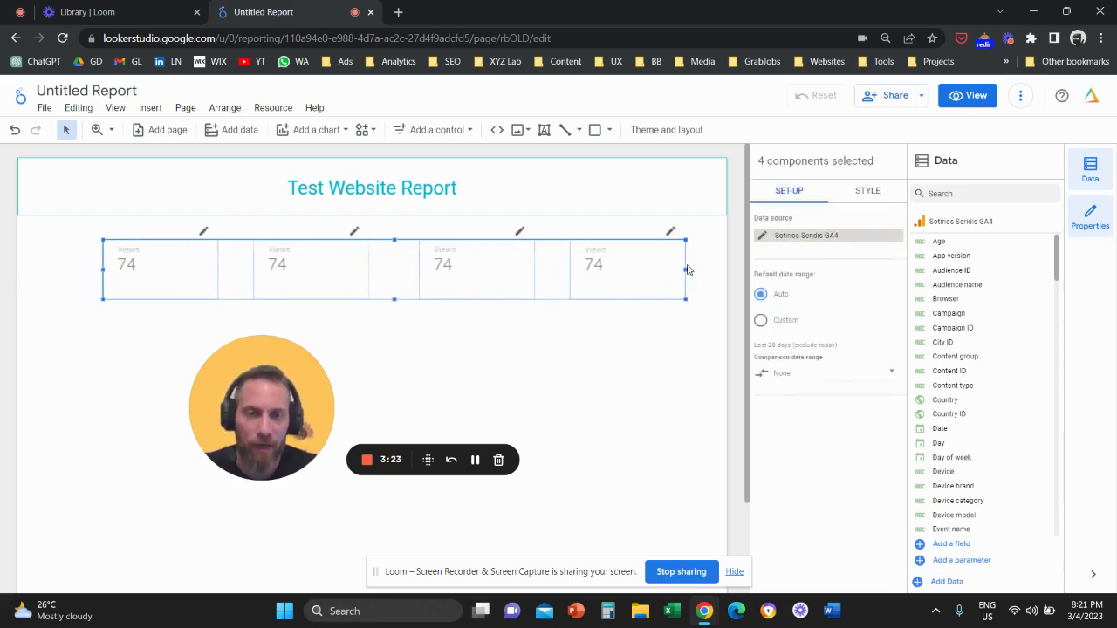
drag(104, 270, 46, 269)
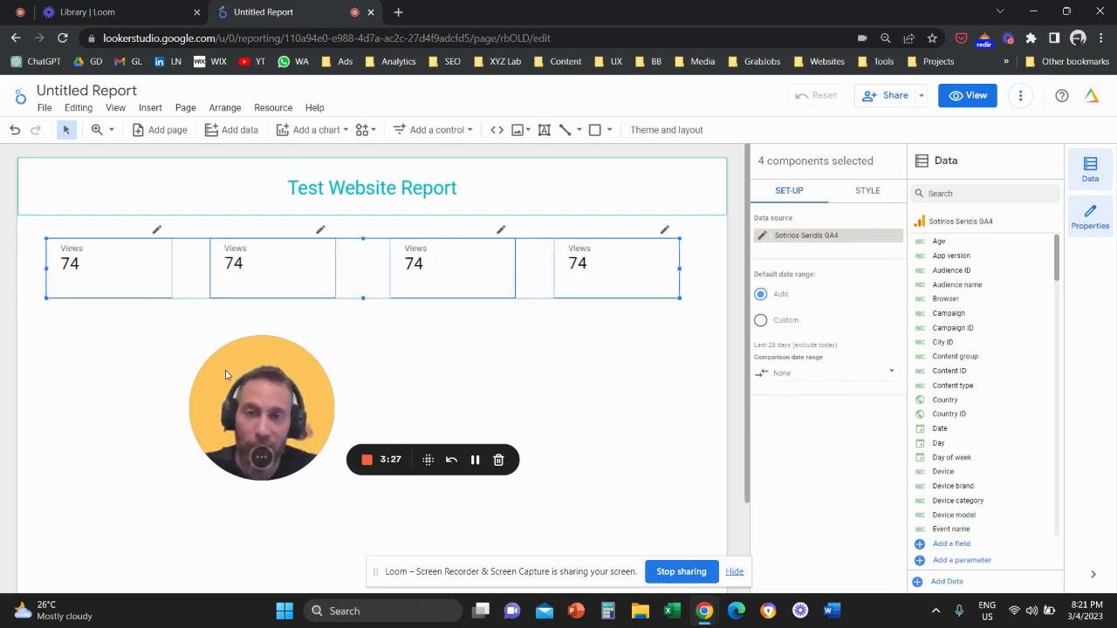
drag(292, 360, 346, 356)
Change the first scorecard's metric to Sessions
click(105, 253)
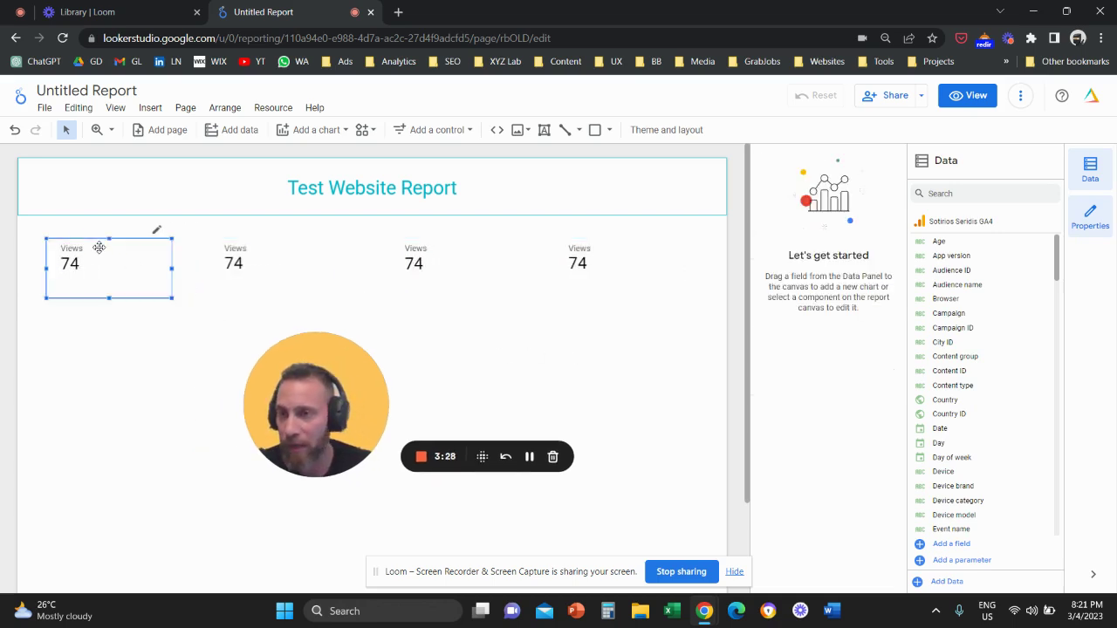
drag(292, 395, 611, 357)
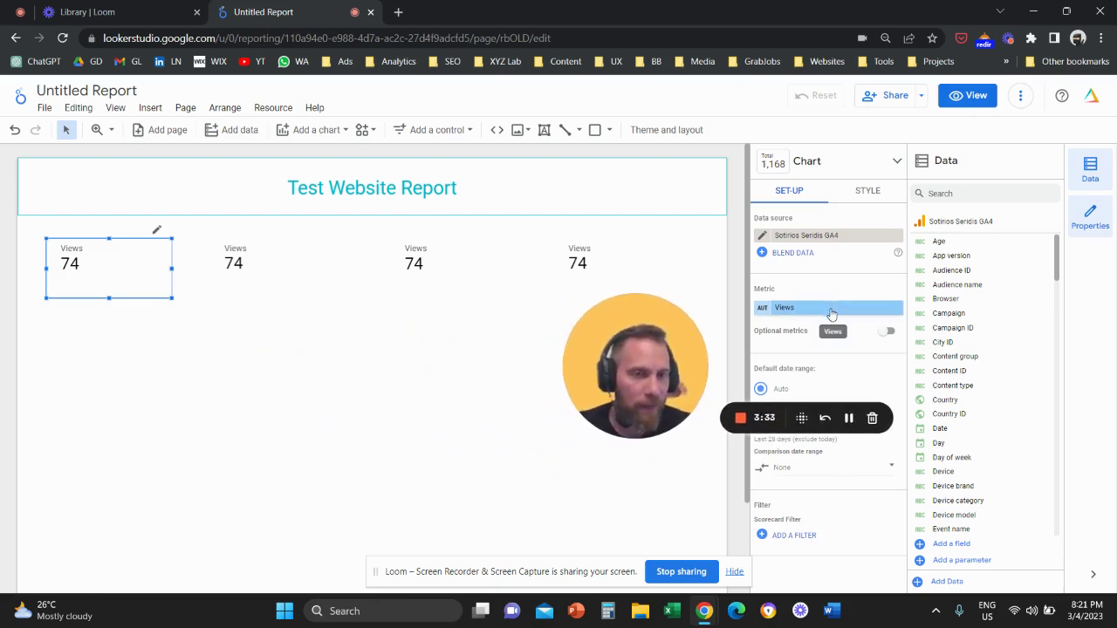
click(830, 310)
text(sessions)
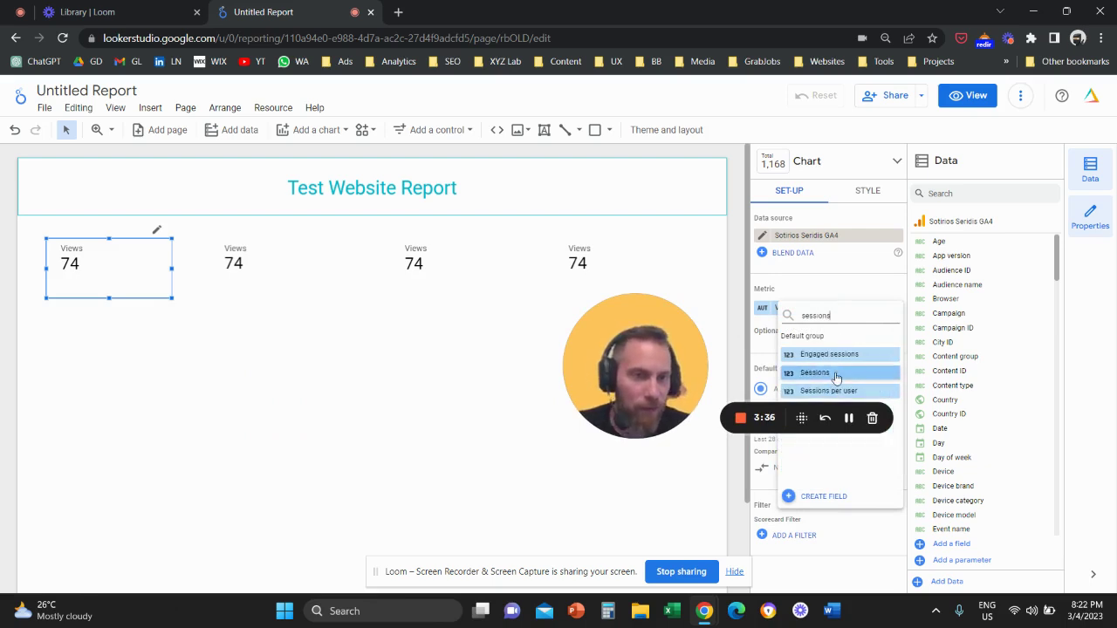
click(836, 375)
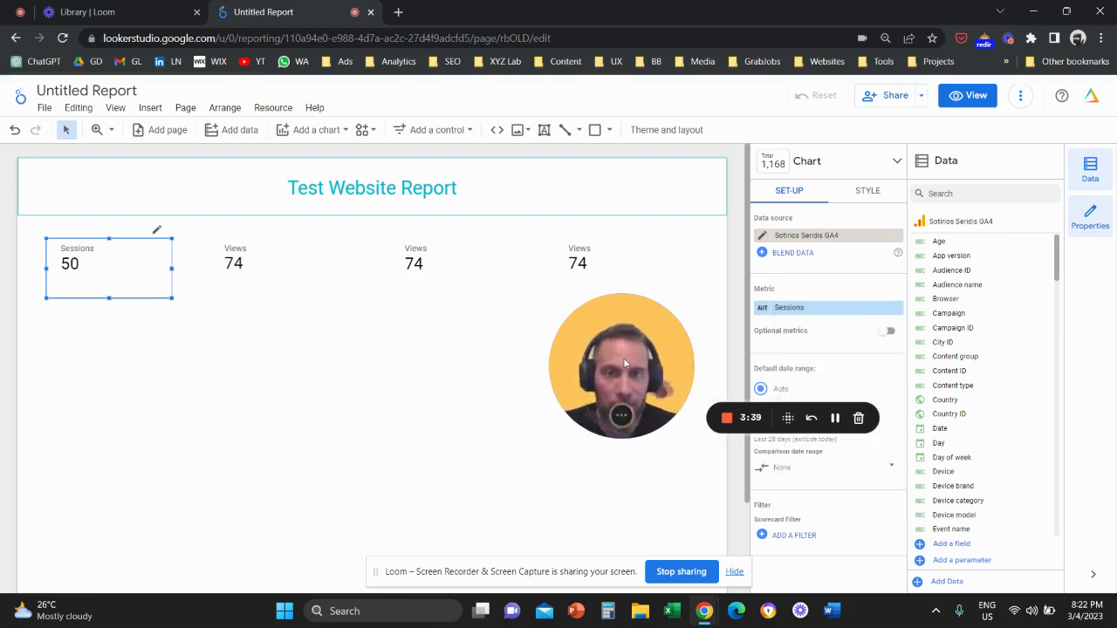
Change the second scorecard's metric to Engaged sessions
click(232, 267)
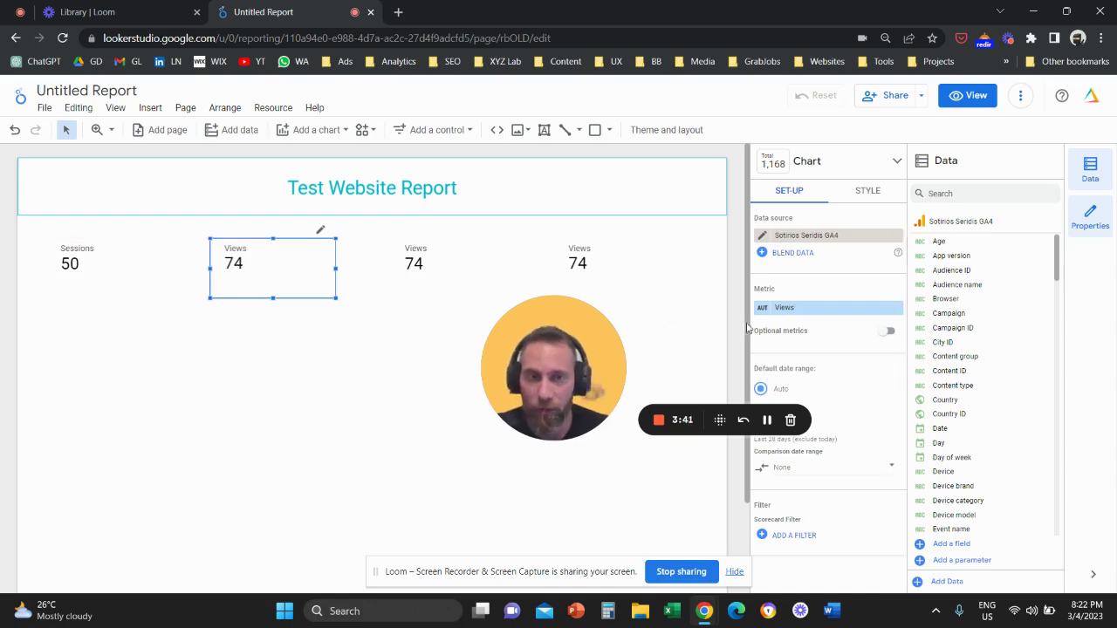
click(824, 310)
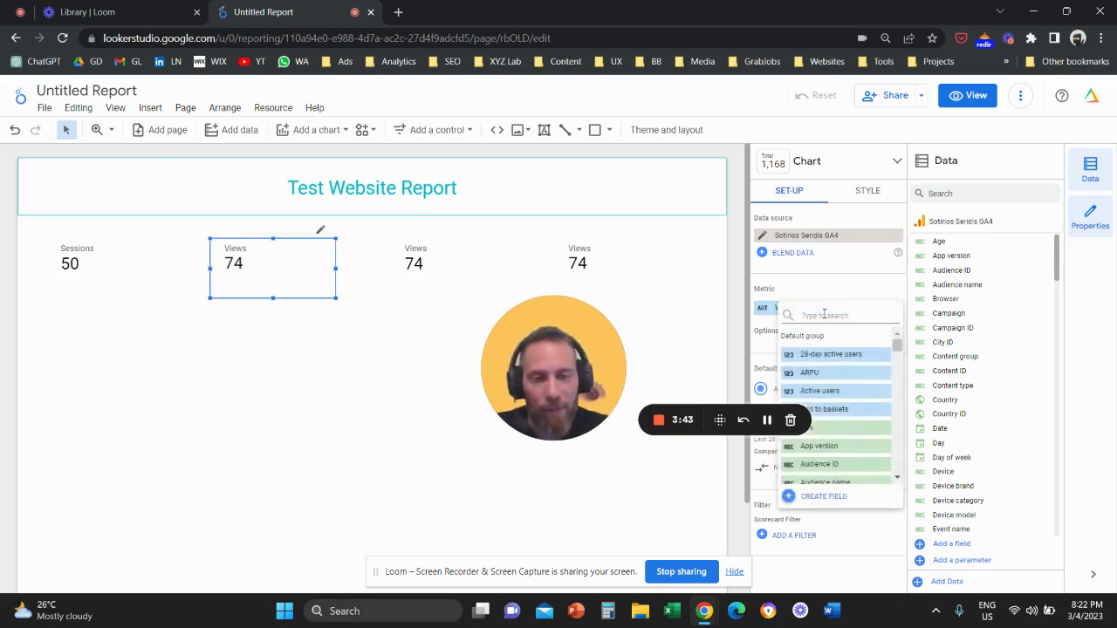
text(enage)
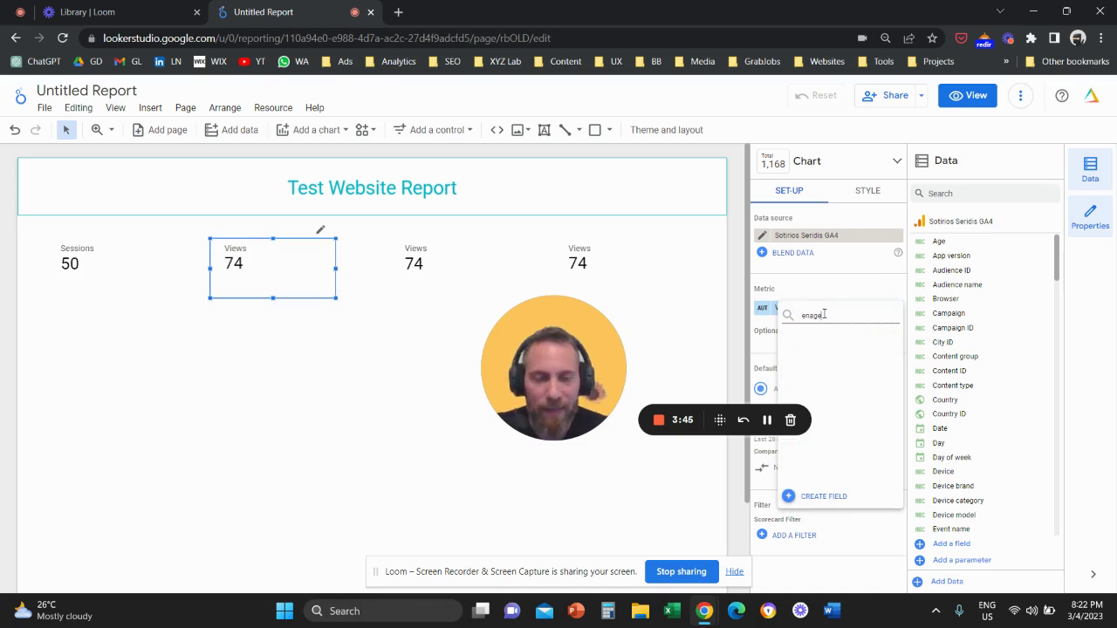
key(BackSpace)
key(BackSpace)
text(ga)
click(834, 358)
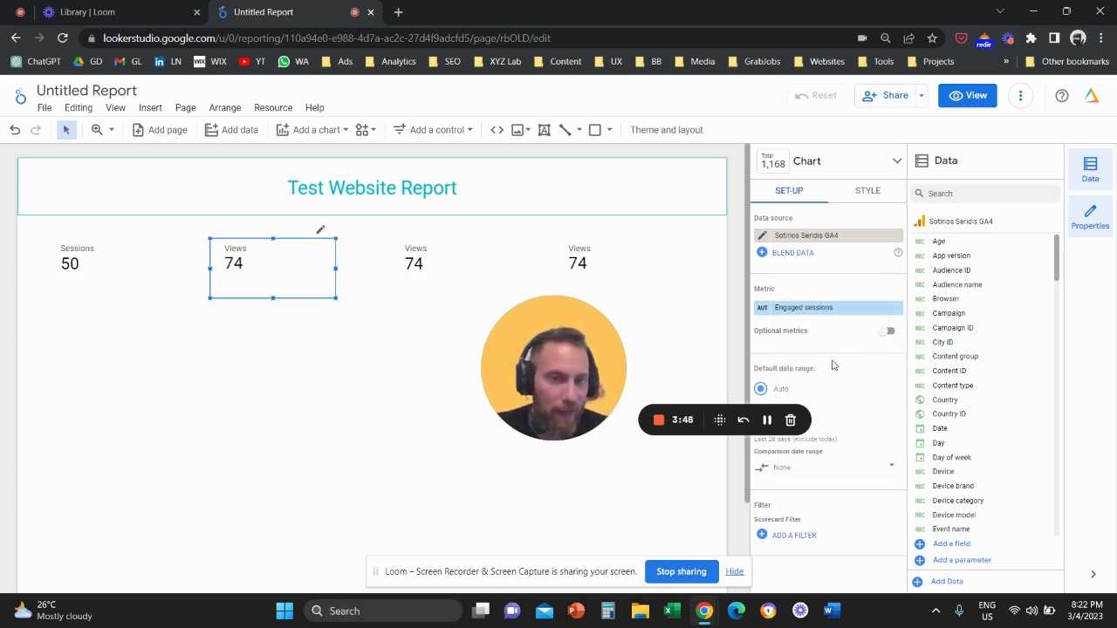
Change the third scorecard's metric to Event count
click(412, 272)
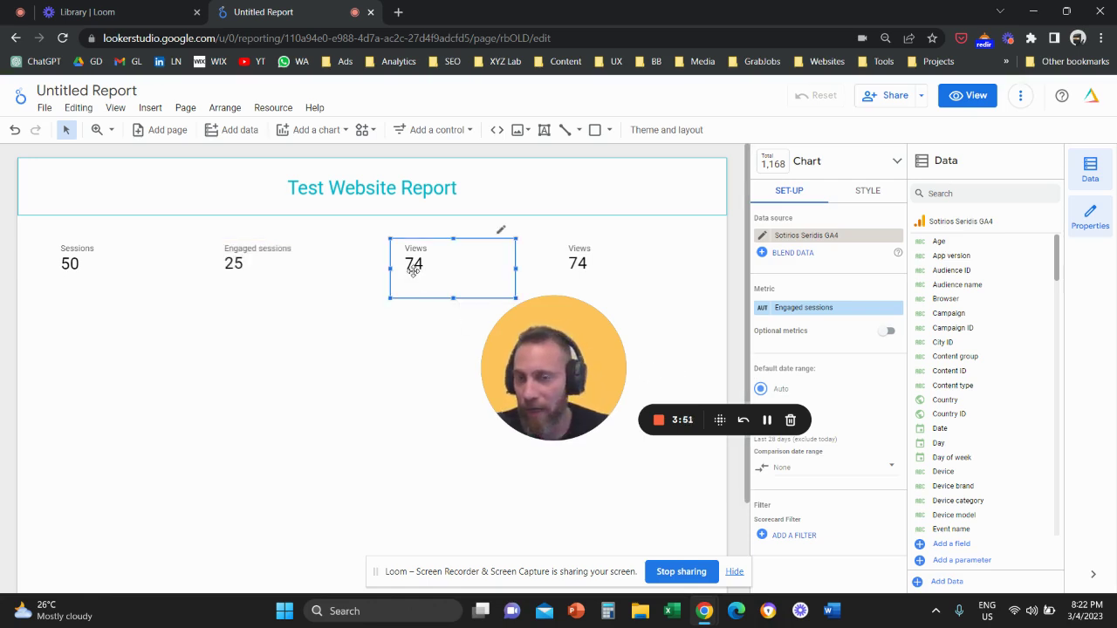
click(832, 316)
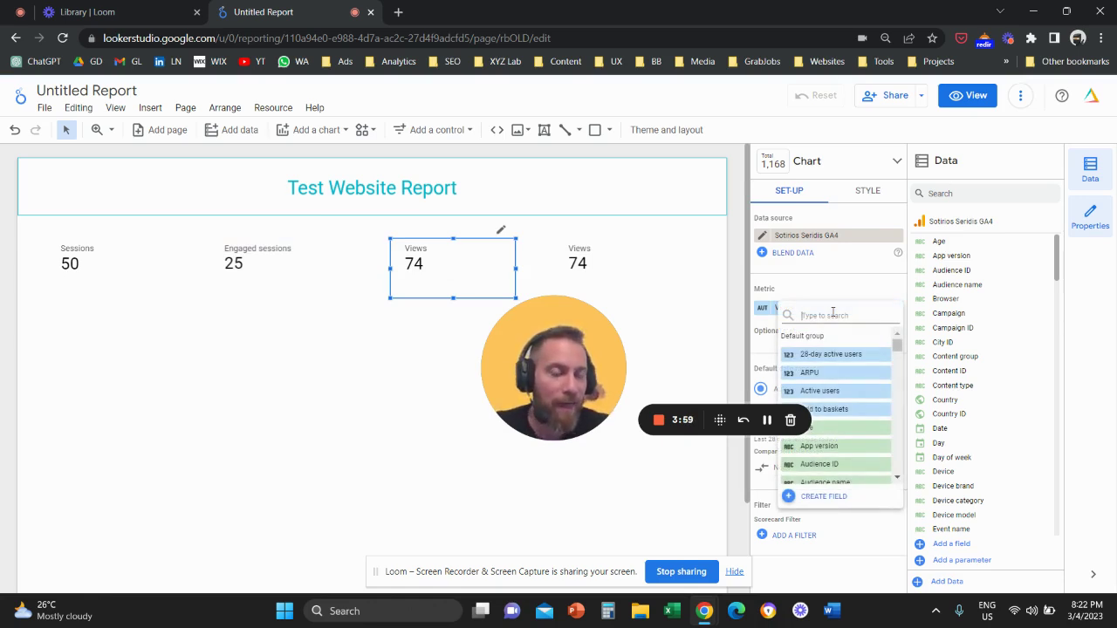
text(event)
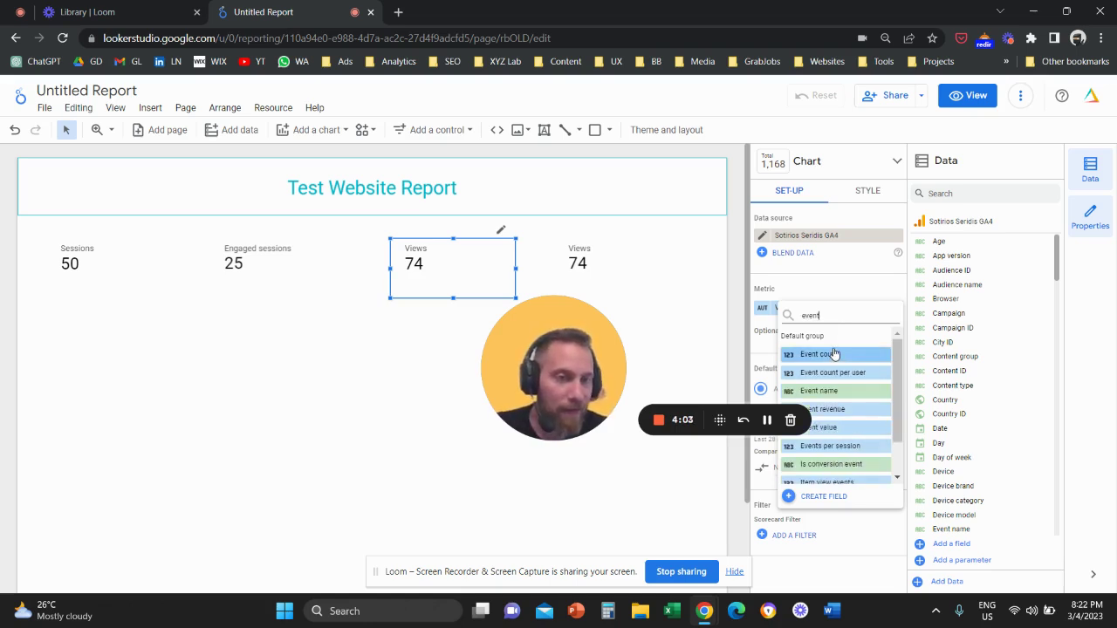
click(829, 354)
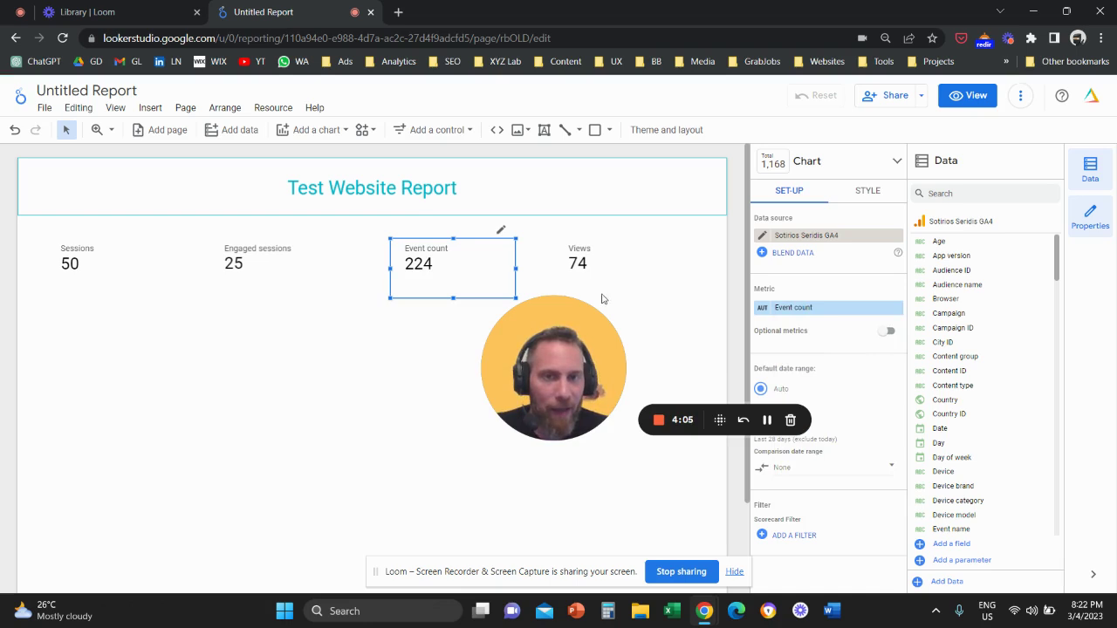
Change the fourth scorecard's metric to Conversions
click(842, 311)
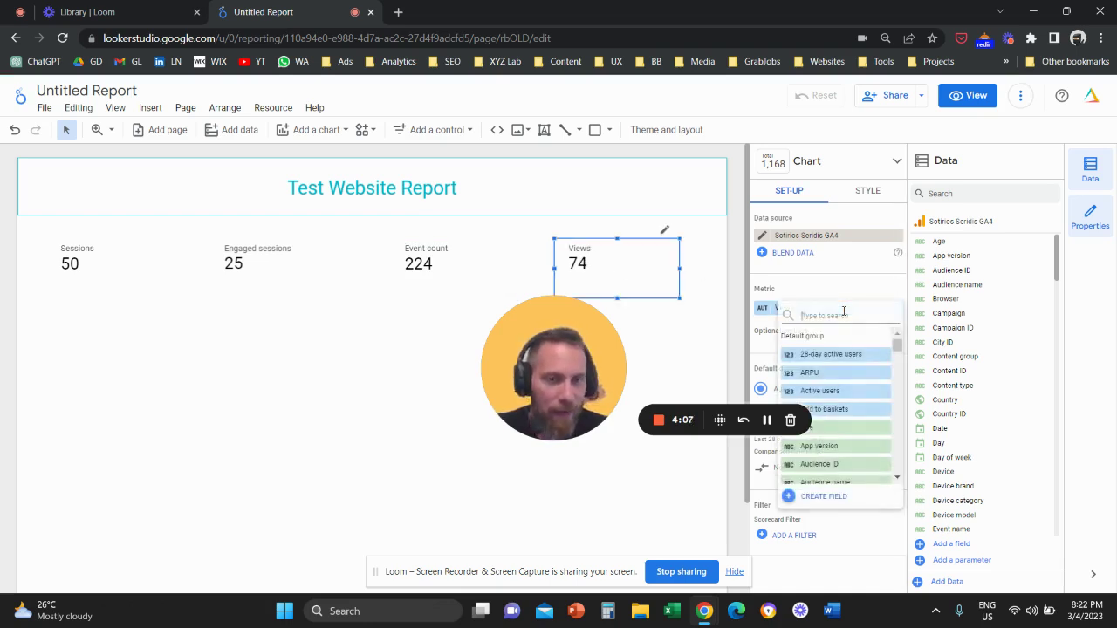
text(convers)
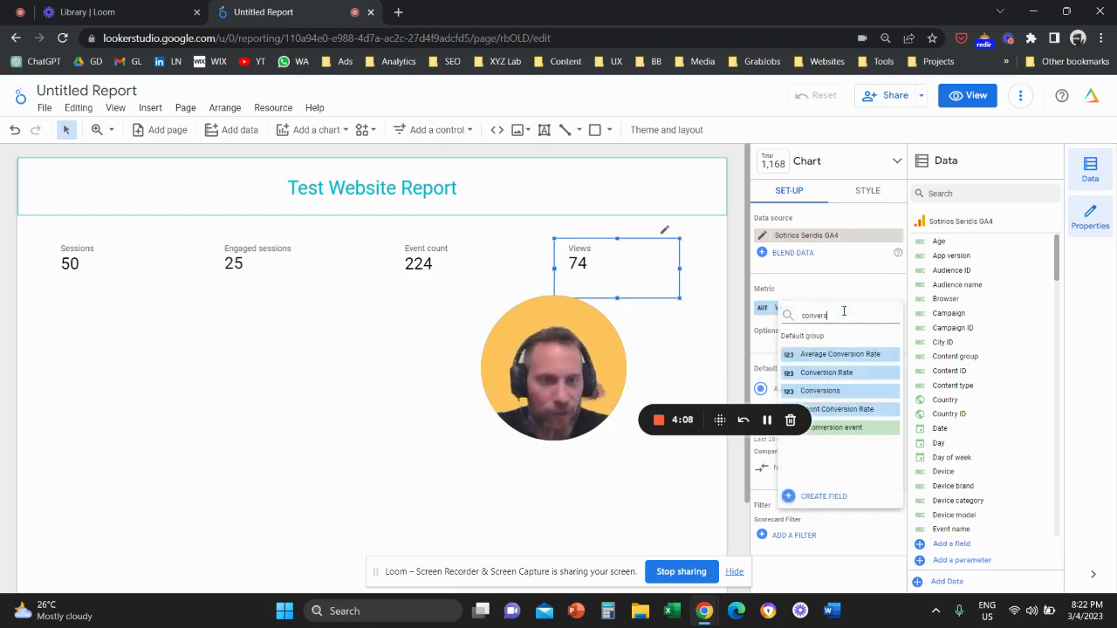
click(862, 392)
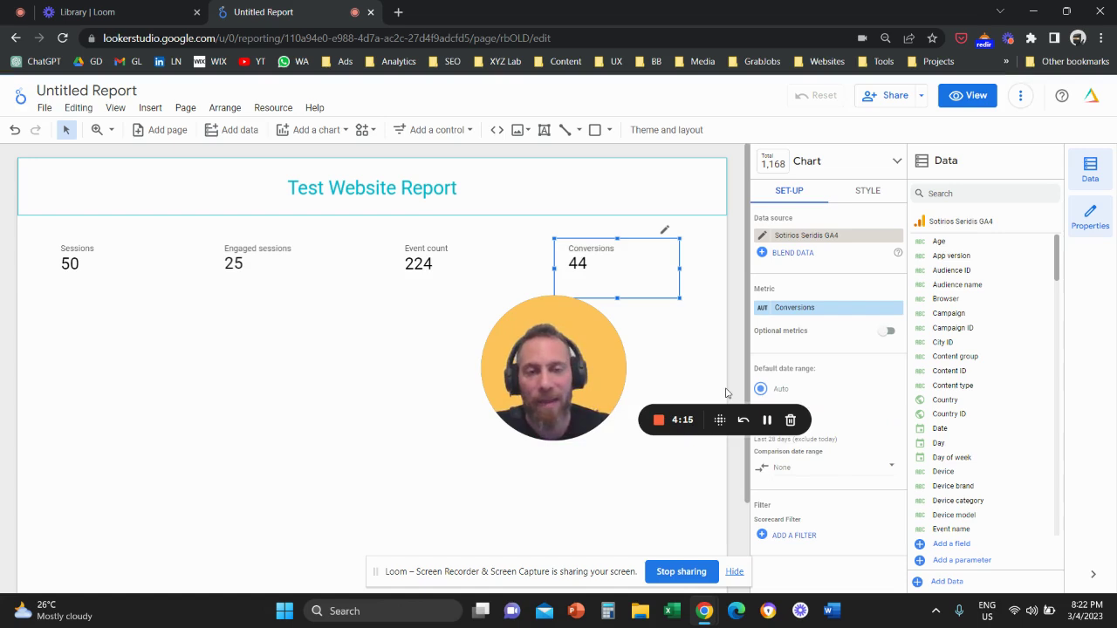
drag(618, 386, 494, 400)
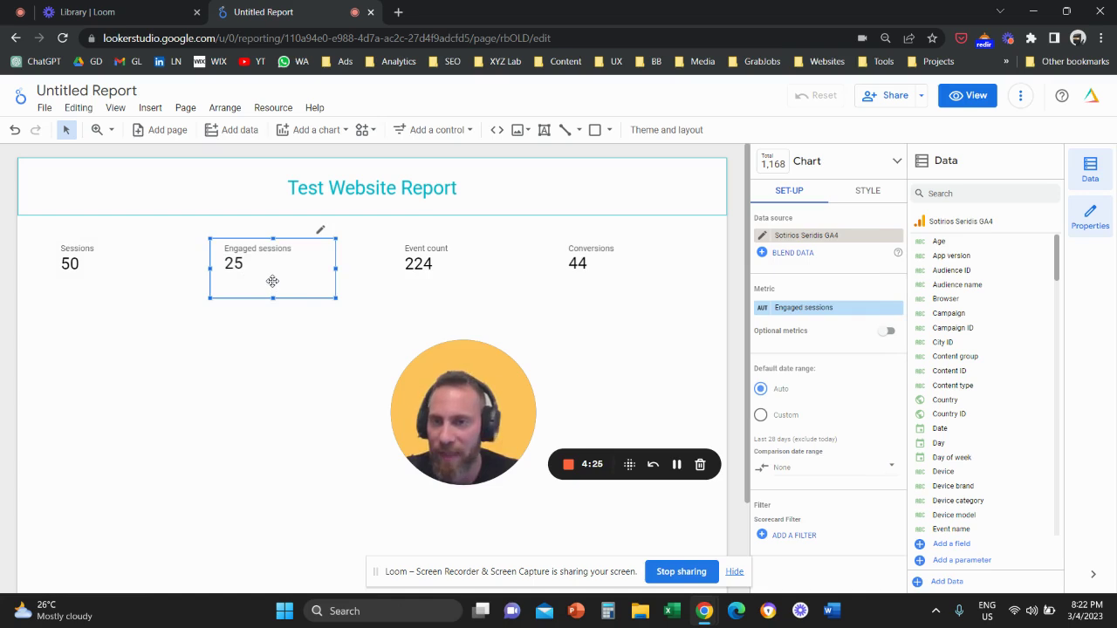
Nudge the Conversions scorecard slightly to the right and select all four scorecards together
click(422, 270)
click(616, 273)
click(651, 326)
drag(659, 303, 48, 250)
drag(464, 405, 609, 403)
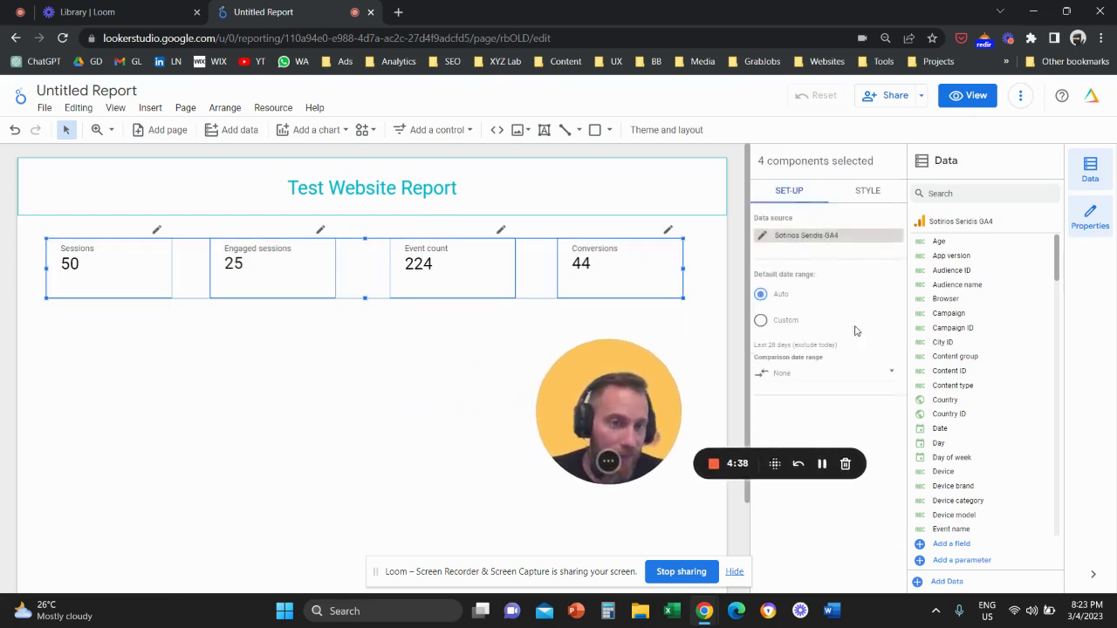
Try Previous year as the comparison date range for the four selected scorecards
click(842, 380)
click(862, 342)
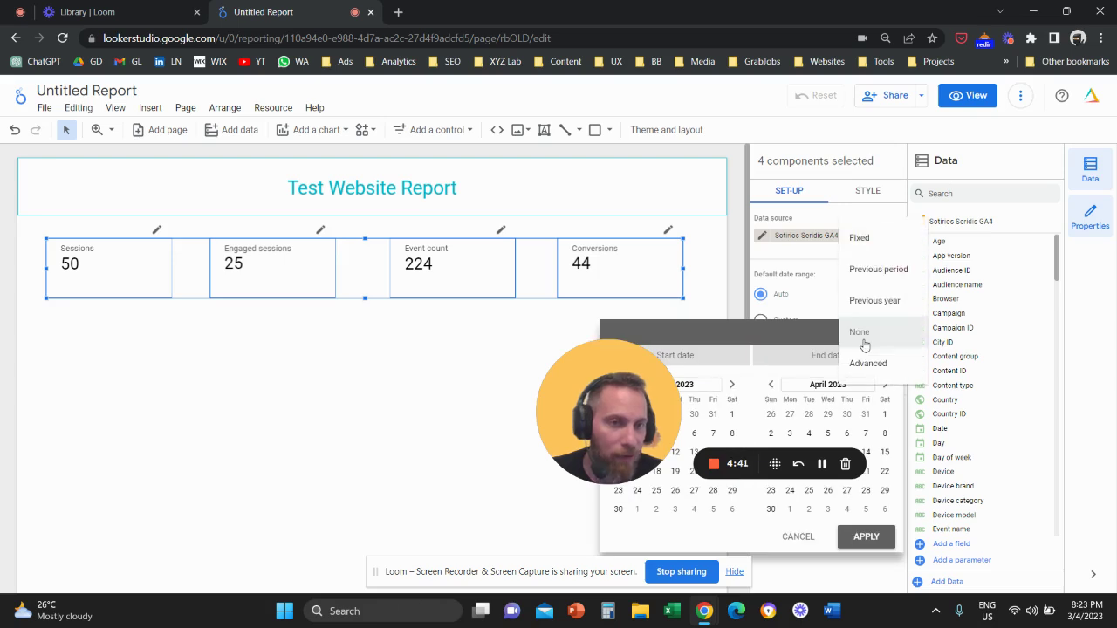
click(875, 301)
click(866, 537)
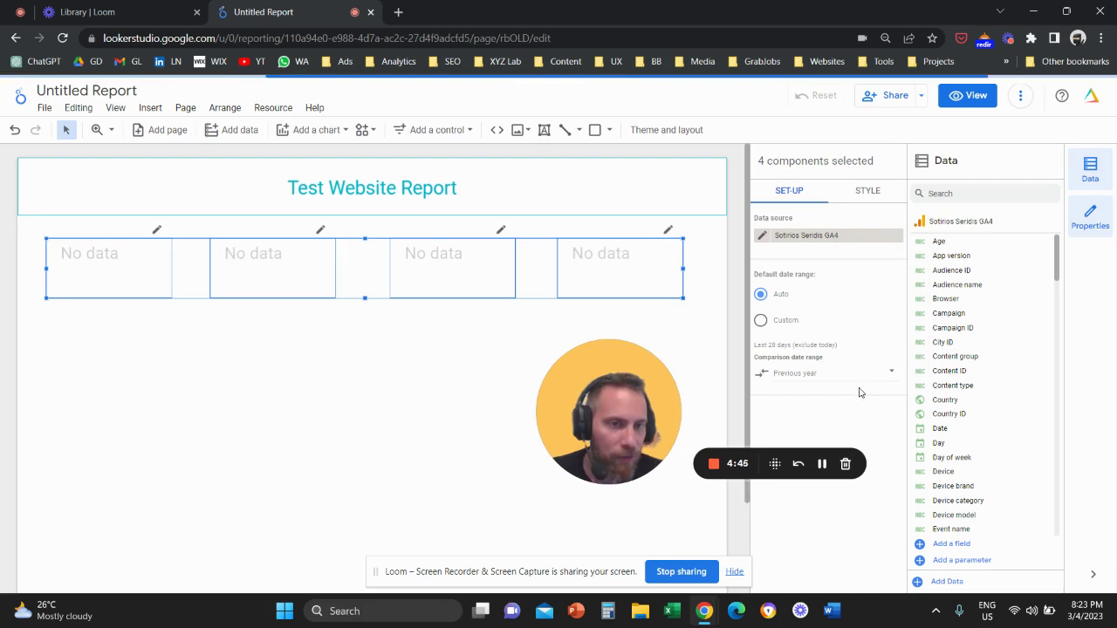
Set the comparison date range of the four selected scorecards to Previous period
click(862, 378)
click(869, 333)
click(849, 300)
click(866, 537)
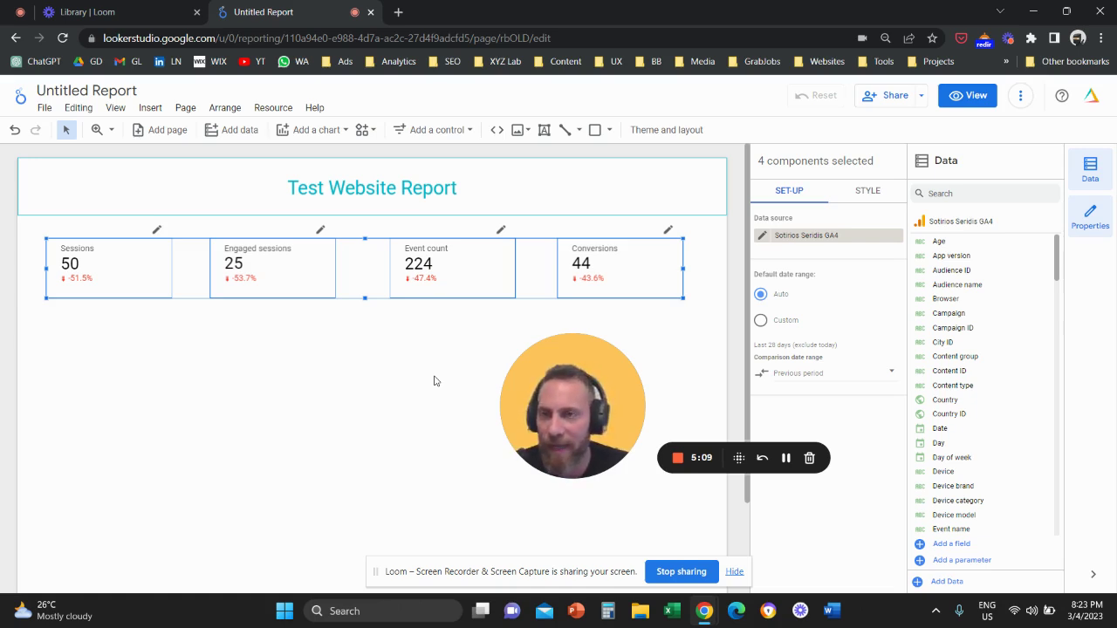
drag(574, 406, 427, 401)
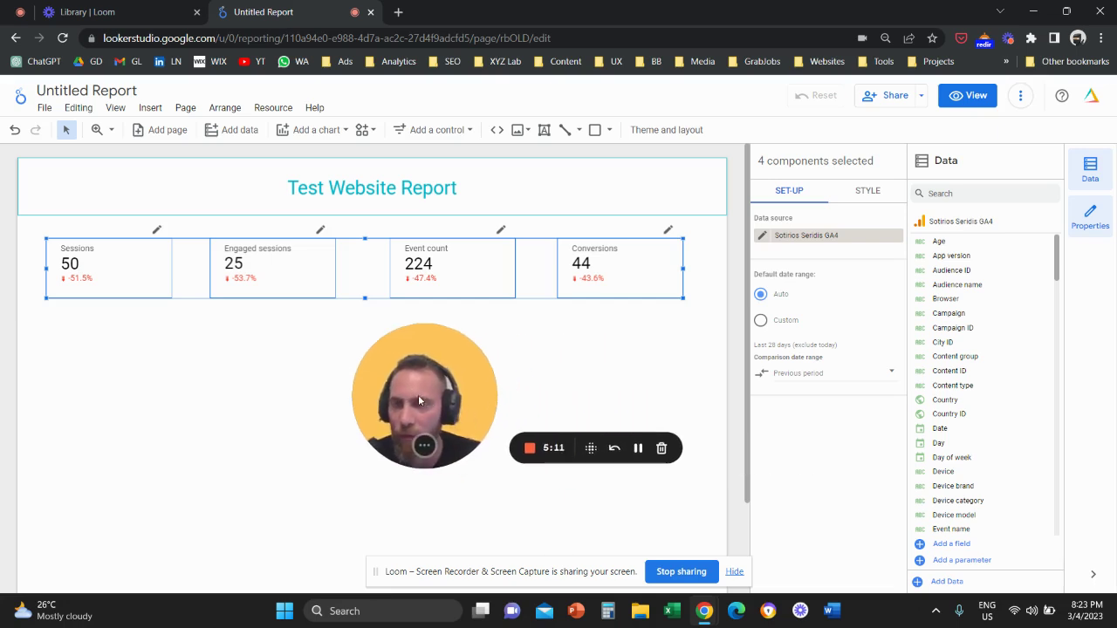
Insert a date range control in the header band to the right of the title
click(151, 106)
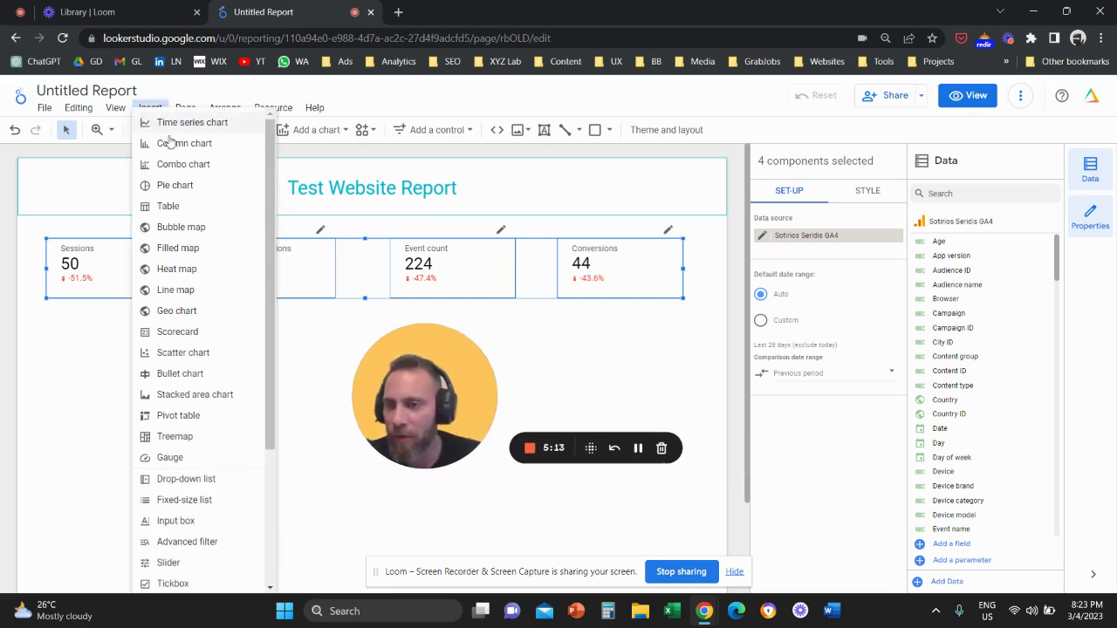
scroll(212, 287, down, 5)
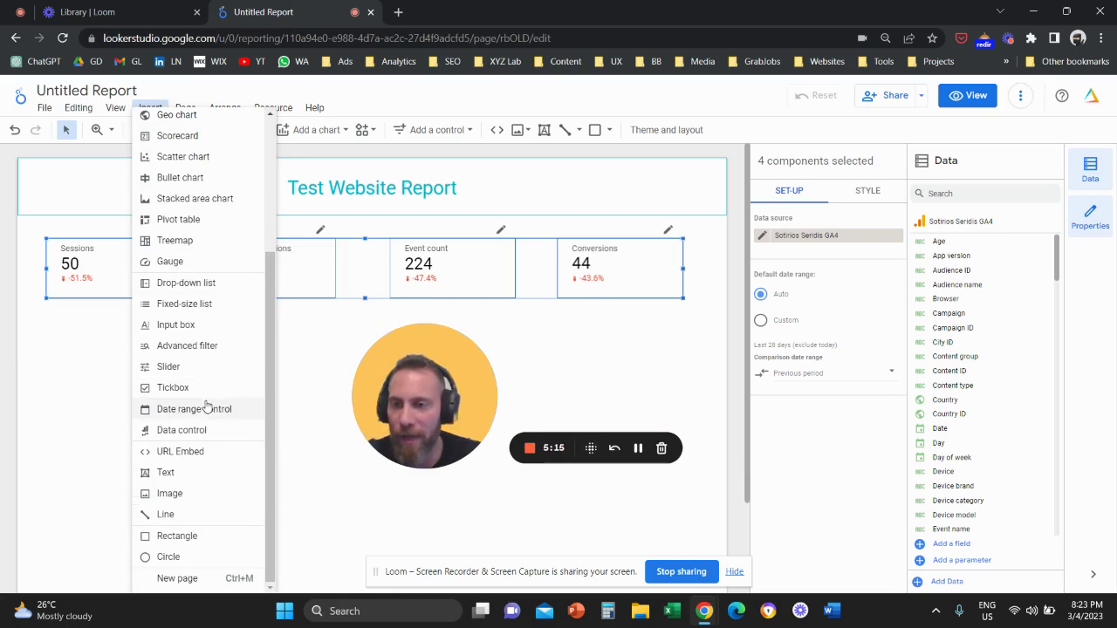
click(206, 416)
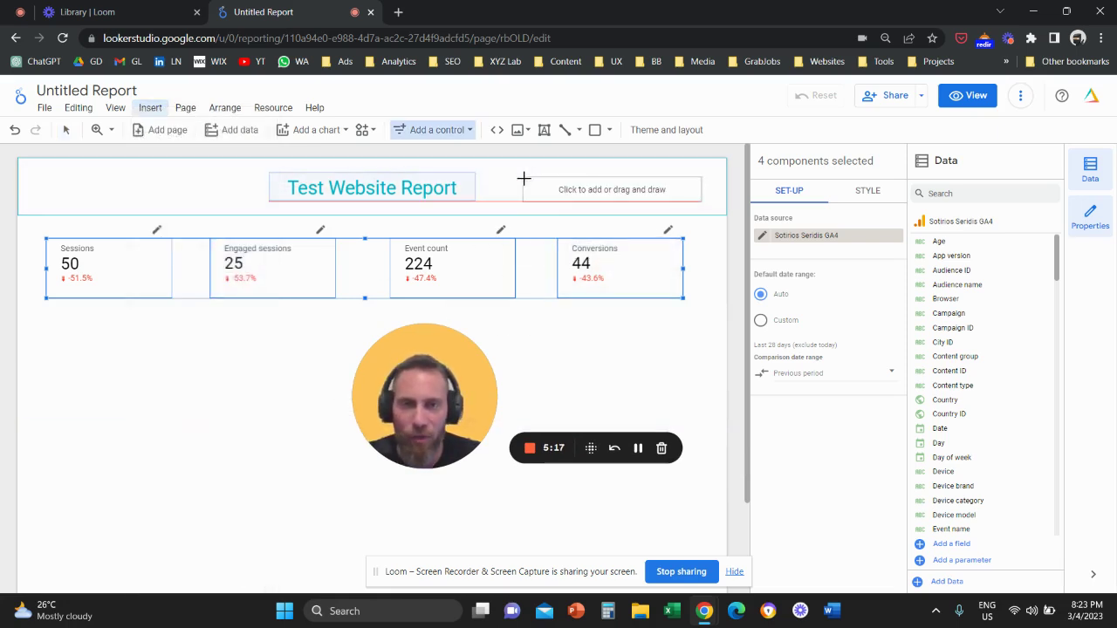
click(523, 175)
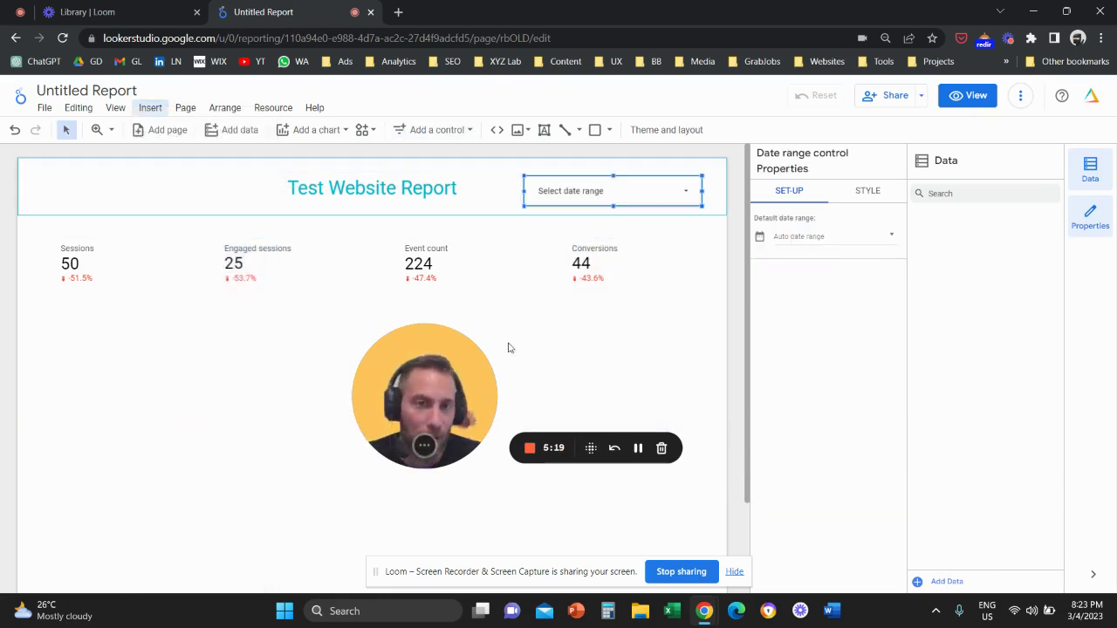
Set the date range control's default to This year to date, excluding today, and move the control up slightly within the header
click(865, 236)
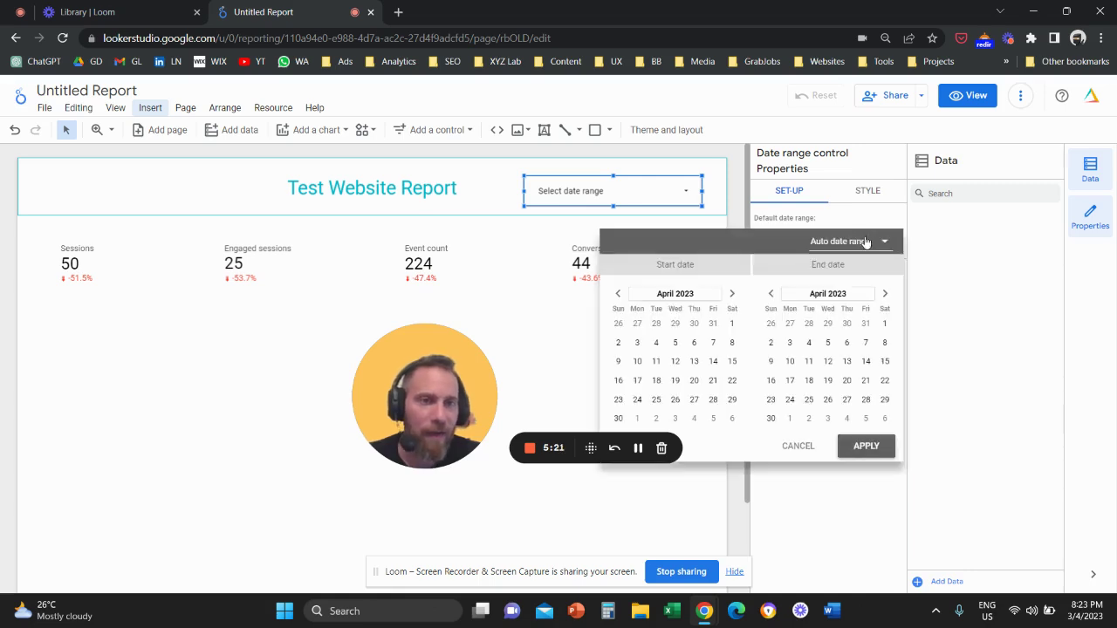
click(873, 240)
click(866, 200)
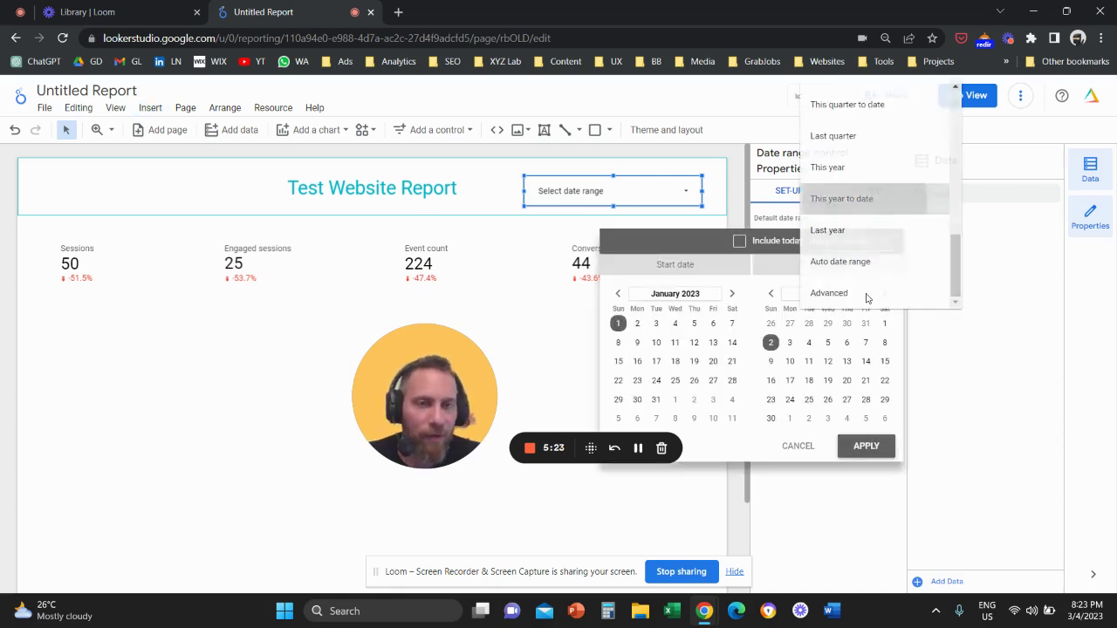
click(866, 446)
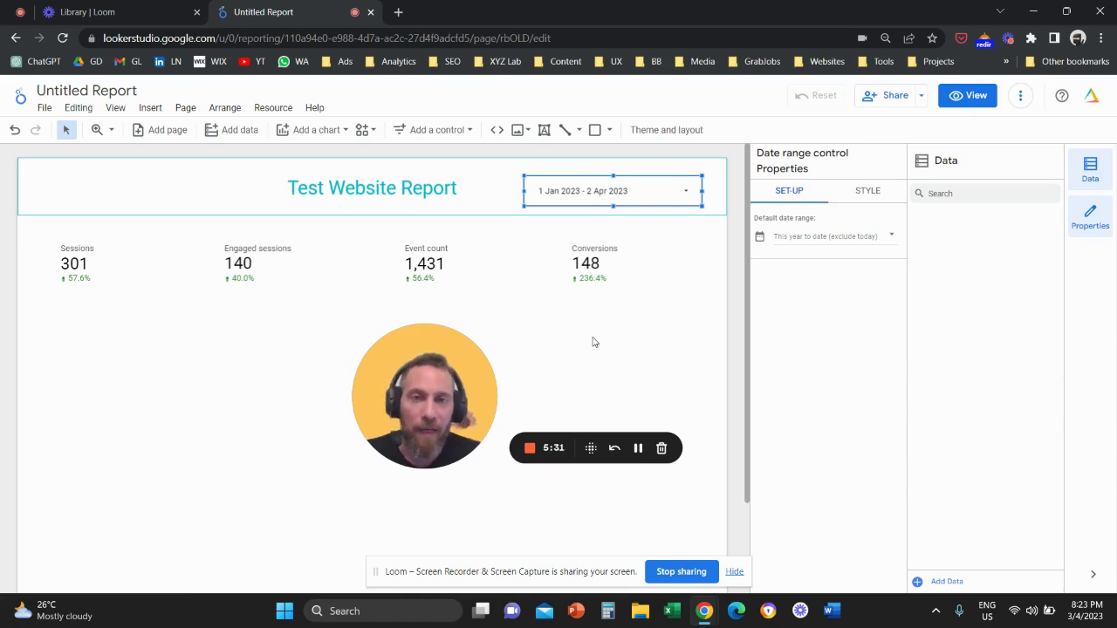
drag(641, 187, 637, 189)
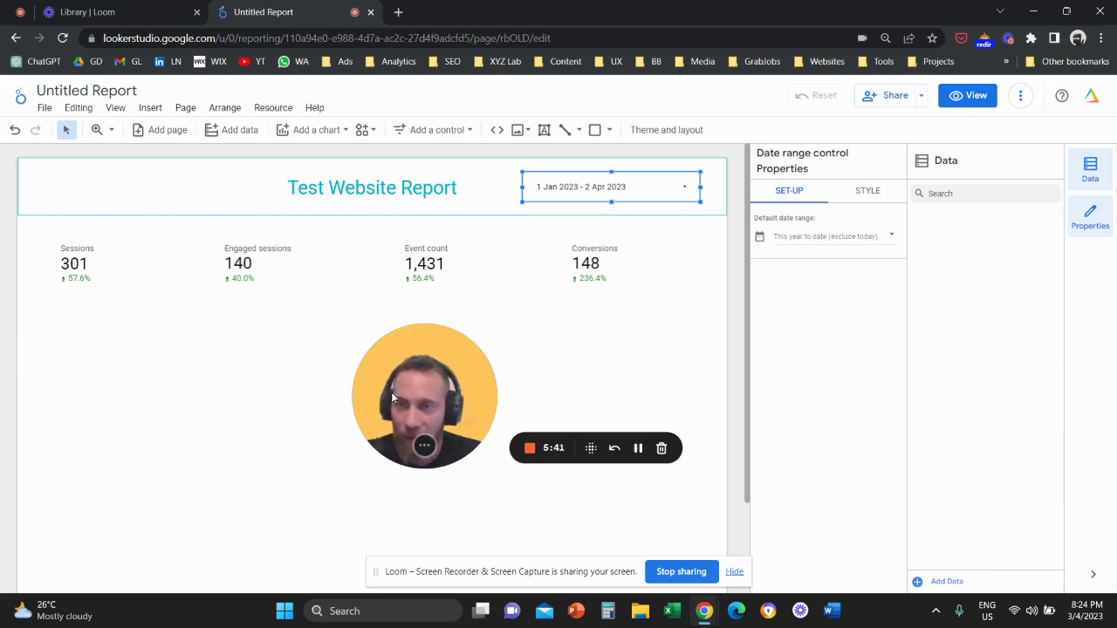
Insert a column chart below the Sessions scorecard
click(151, 109)
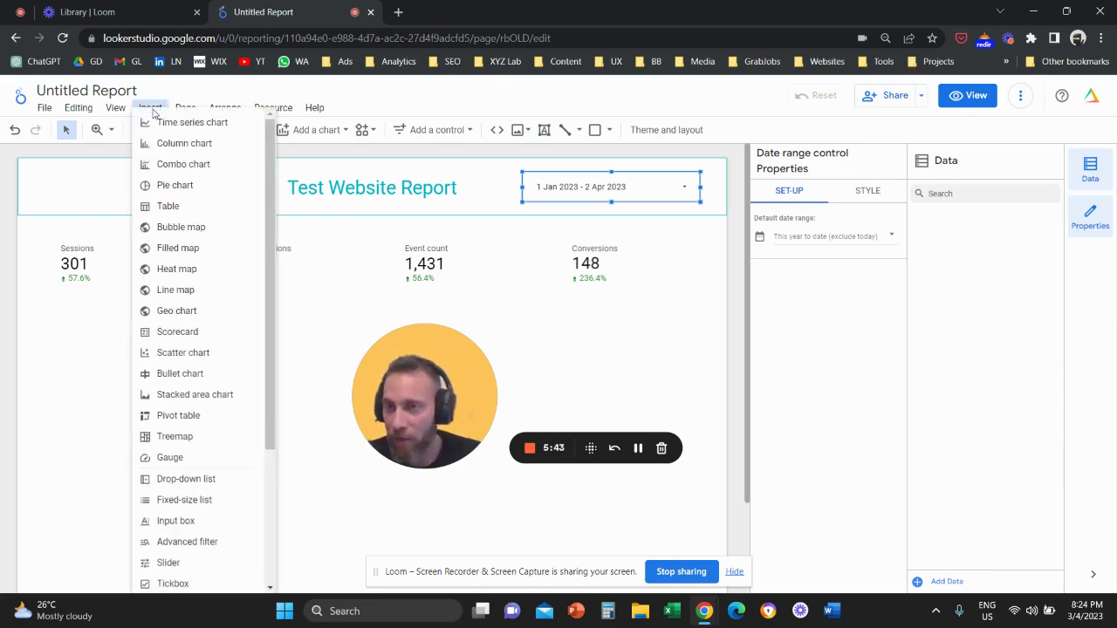
click(178, 151)
click(45, 321)
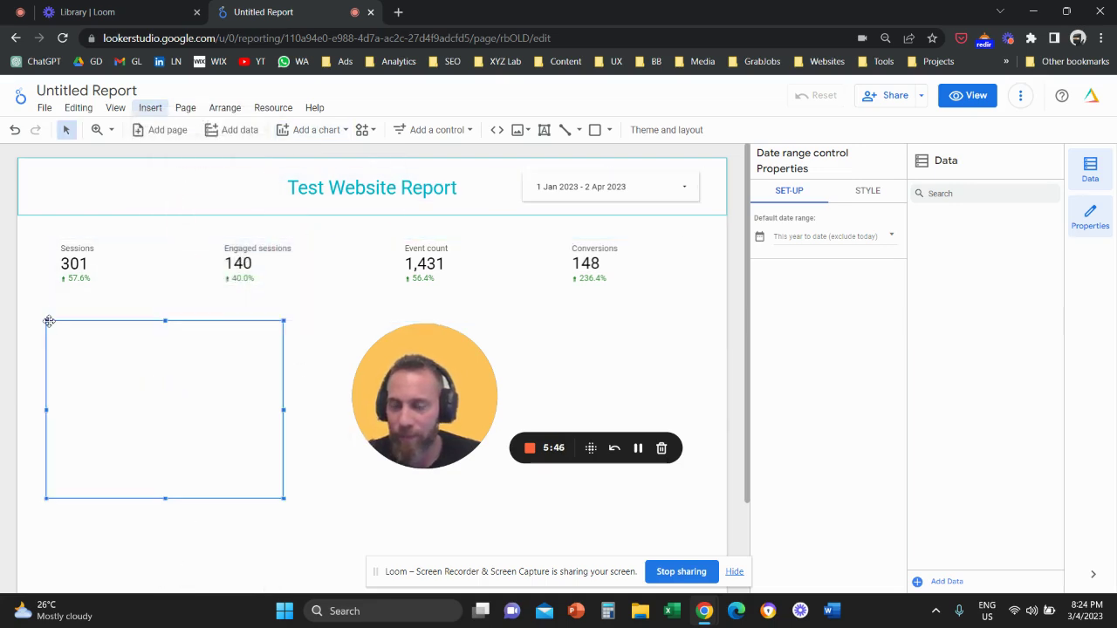
drag(416, 399, 627, 368)
Set the column chart's dimension to Month
click(812, 308)
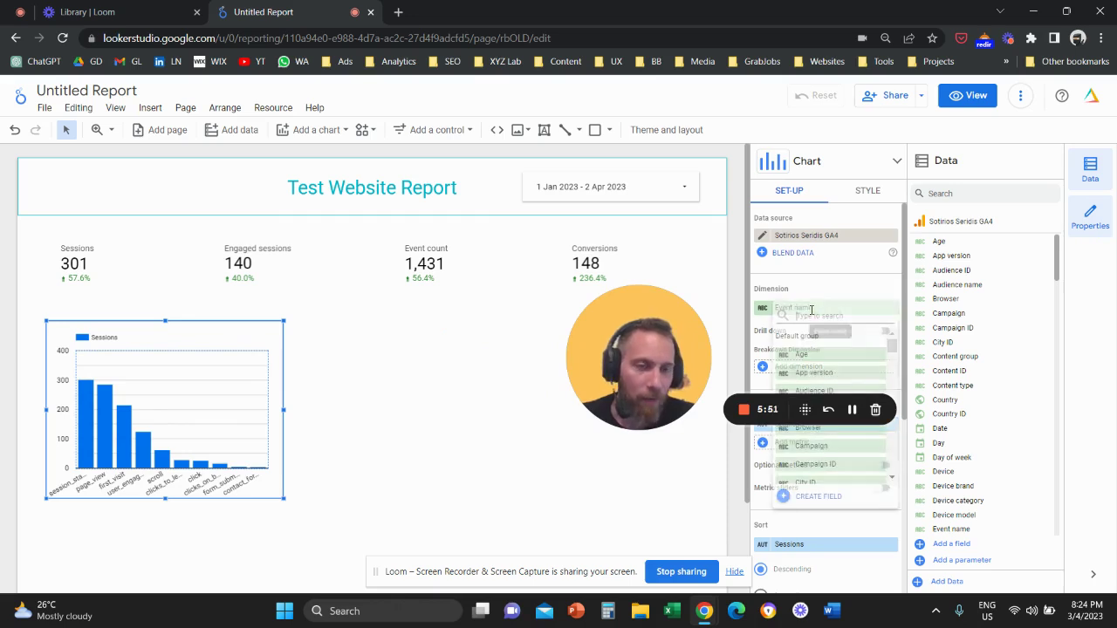
text(month)
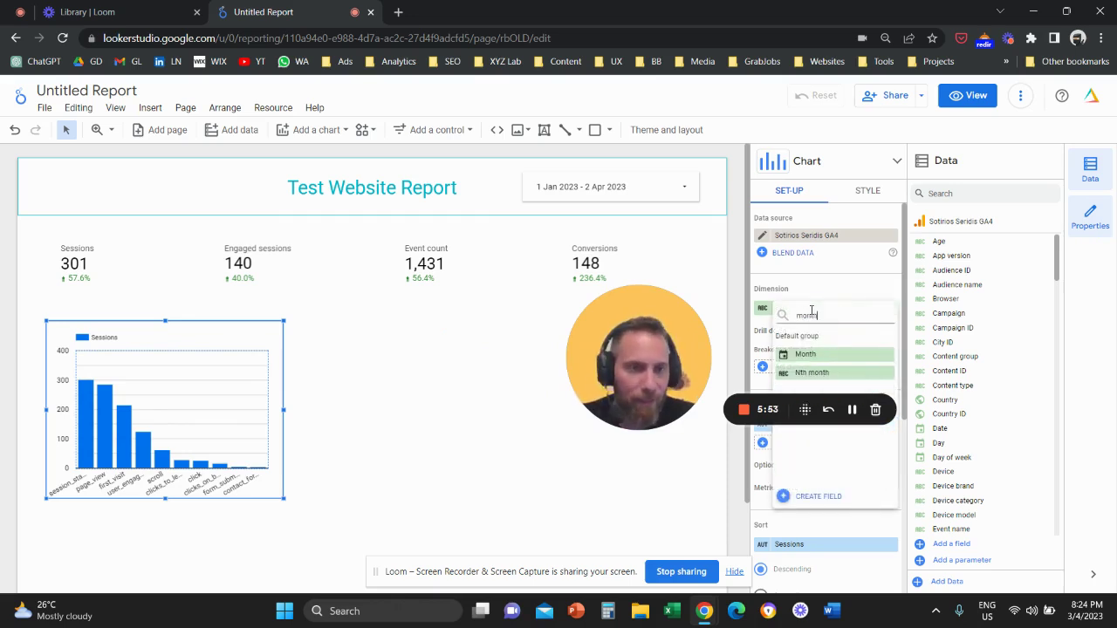
click(840, 356)
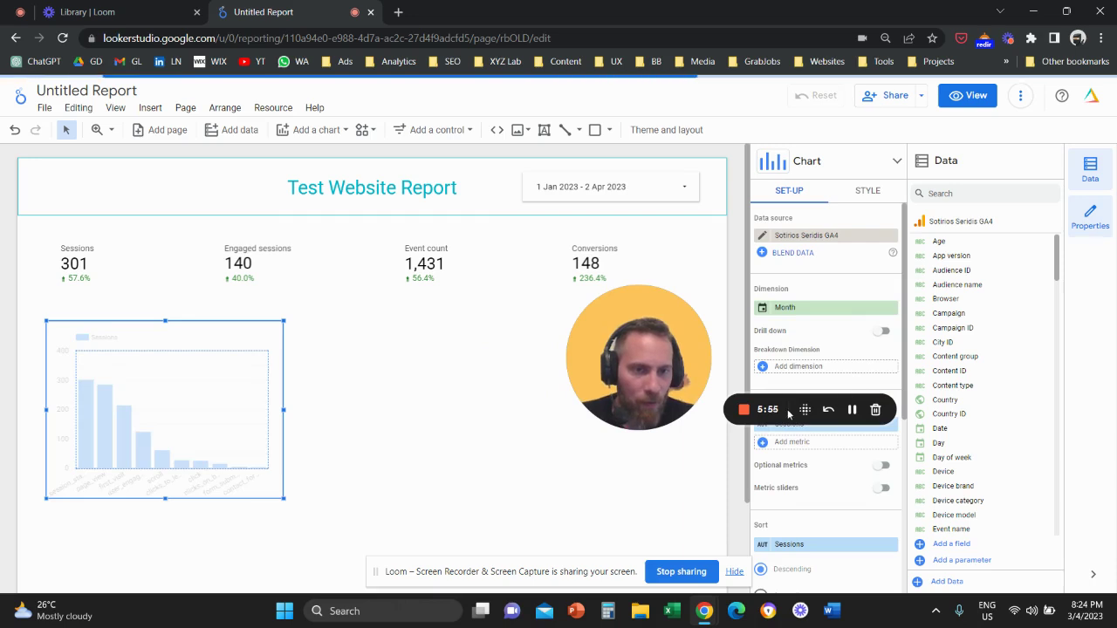
drag(694, 374, 695, 453)
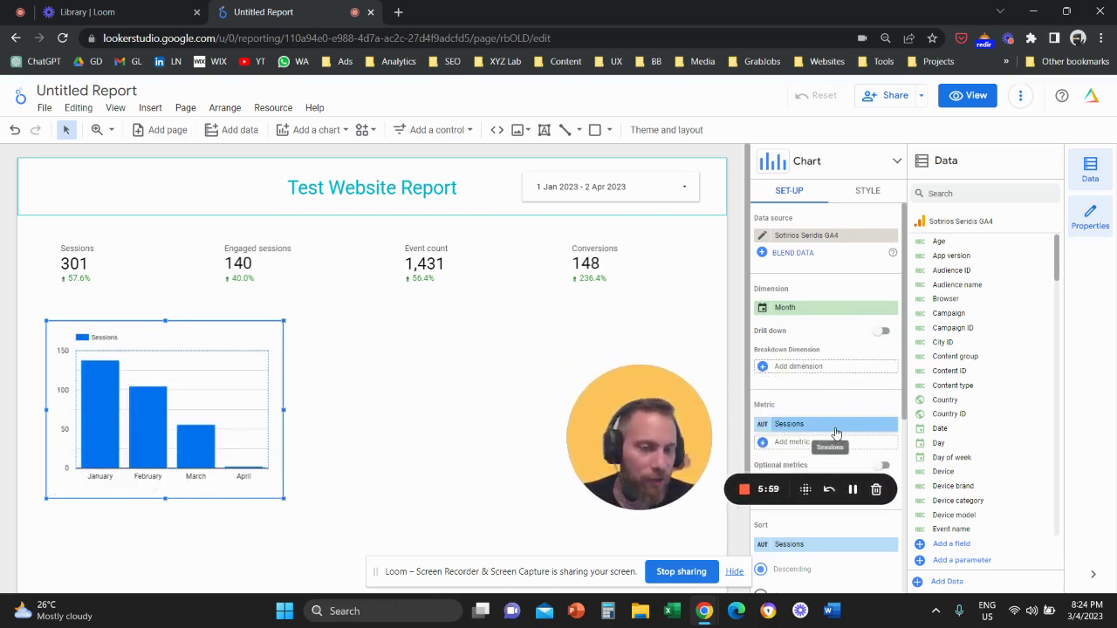
Sort the column chart by Month in ascending order
scroll(834, 425, down, 3)
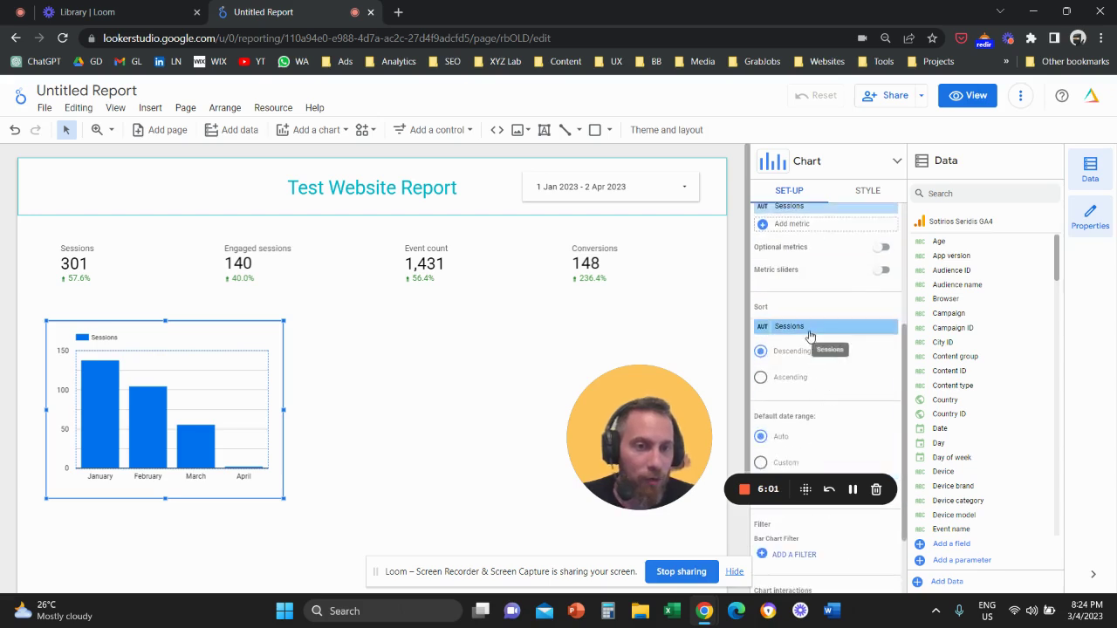
click(810, 328)
click(821, 374)
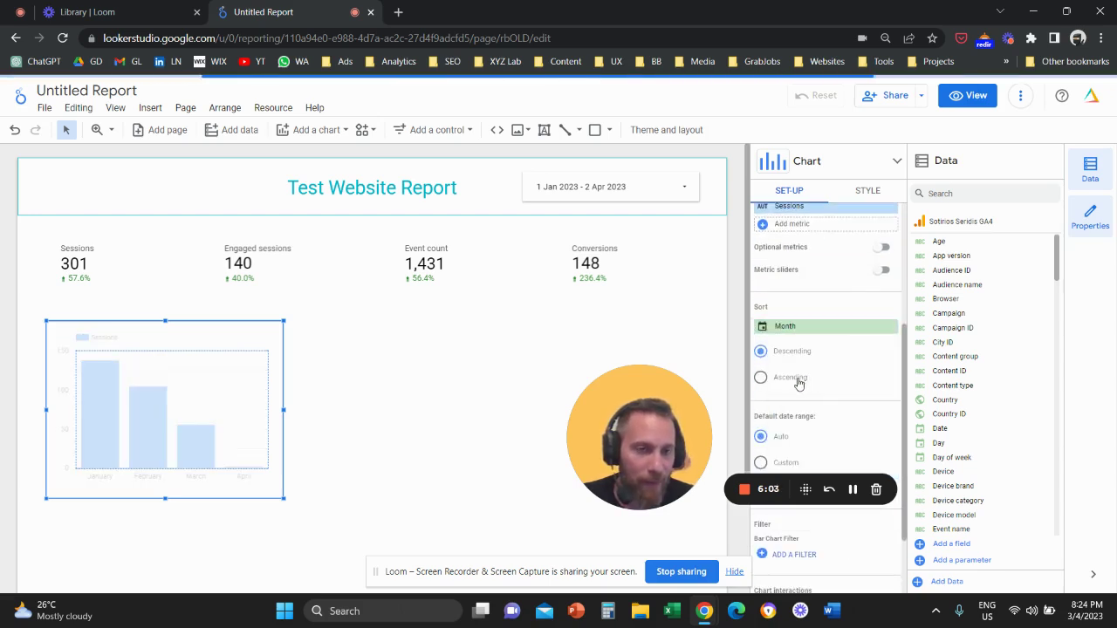
click(798, 381)
drag(647, 412, 416, 352)
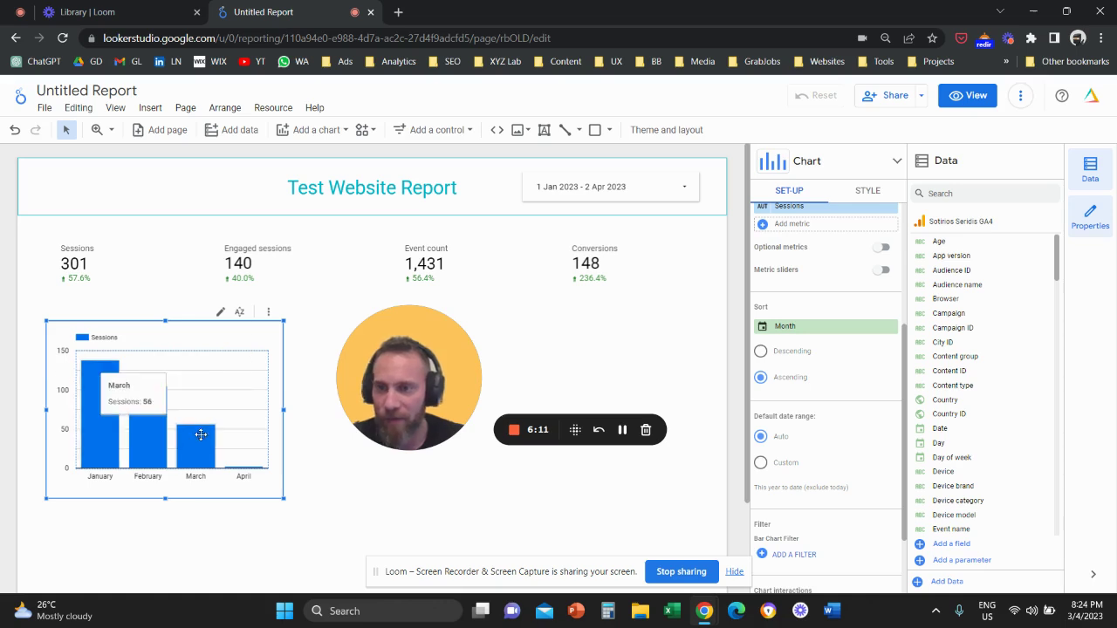
Style the column chart with 12 bars, the teal theme colour and visible data labels
scroll(817, 346, up, 3)
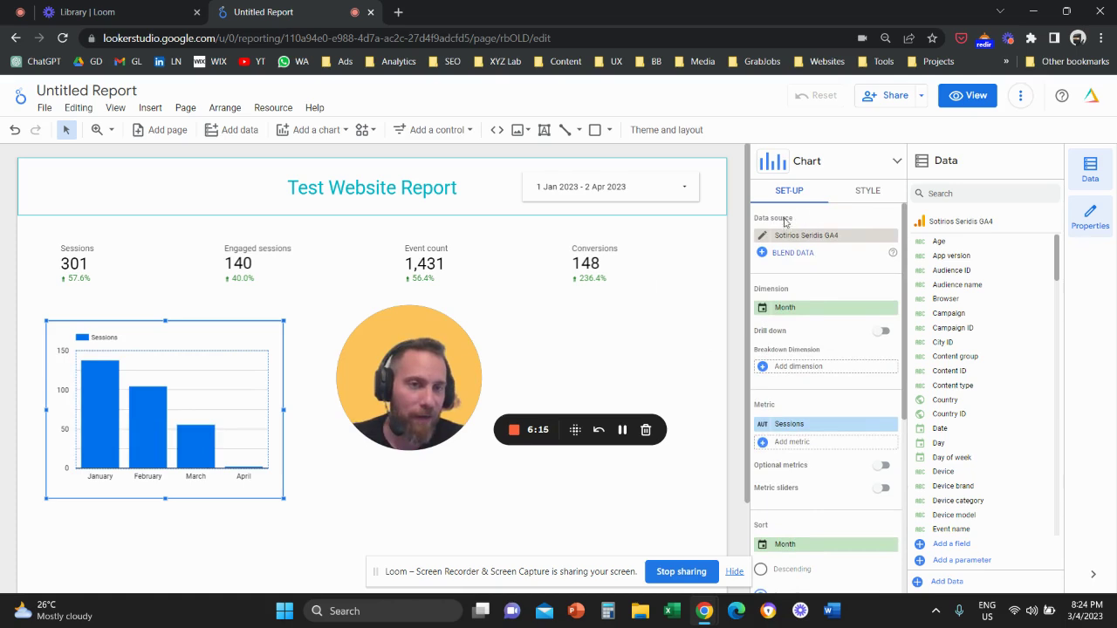
click(876, 199)
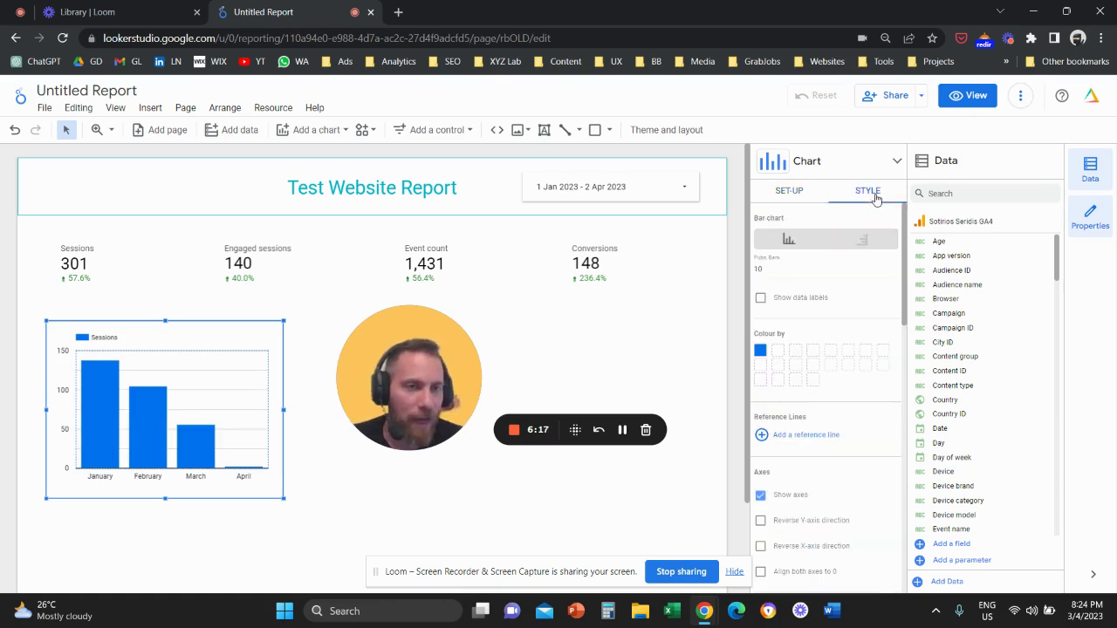
text(12)
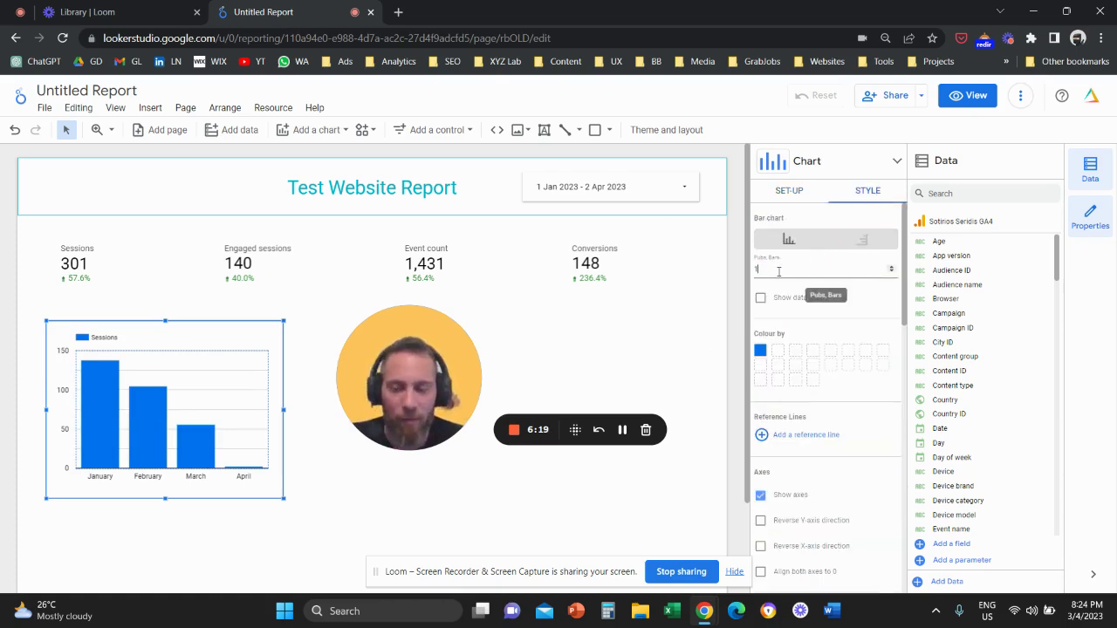
click(763, 358)
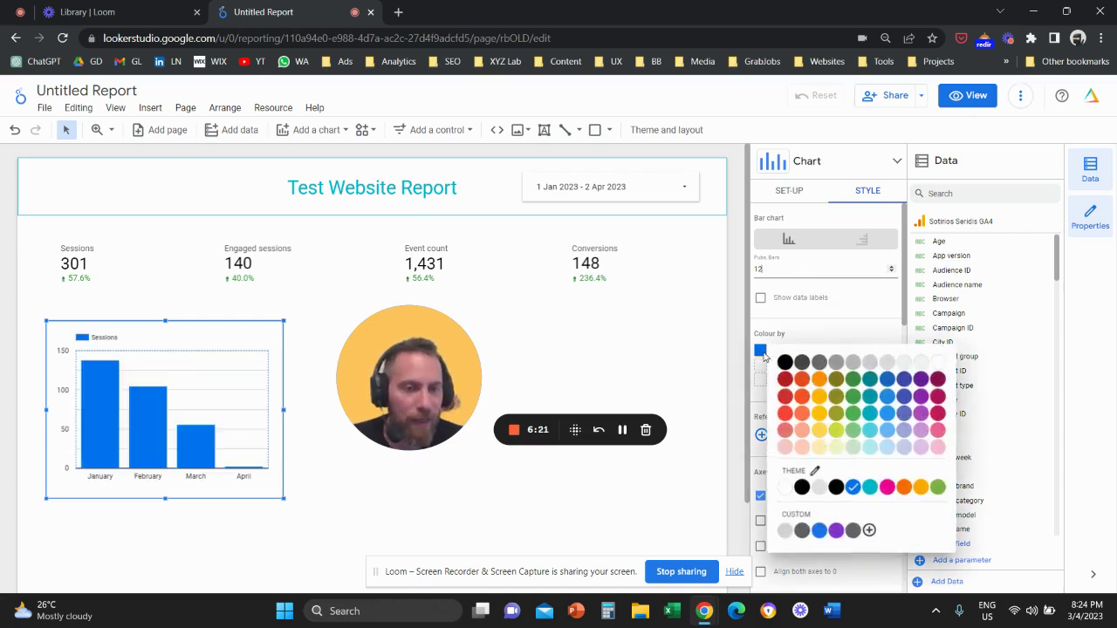
click(884, 476)
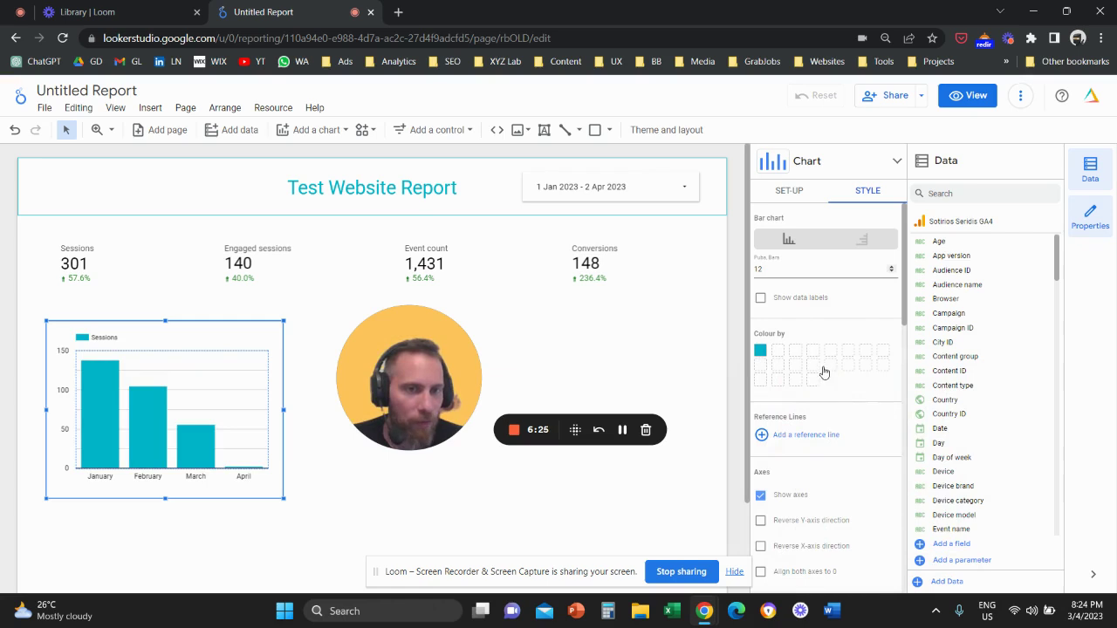
click(761, 300)
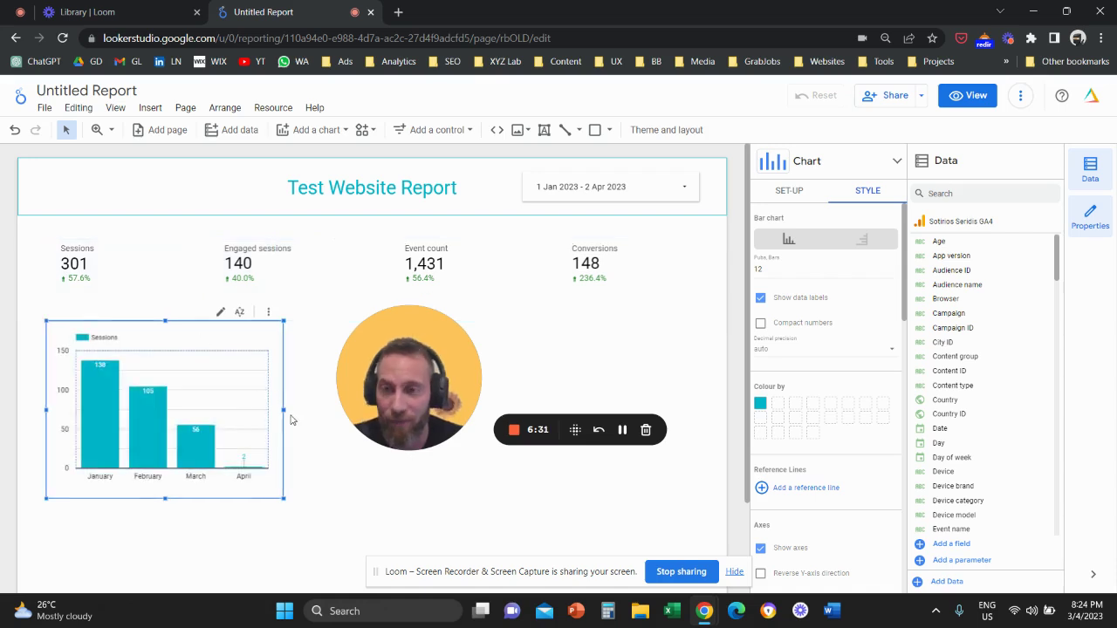
Narrow the Sessions column chart and place two duplicates of it in a row beside it
drag(284, 420, 248, 410)
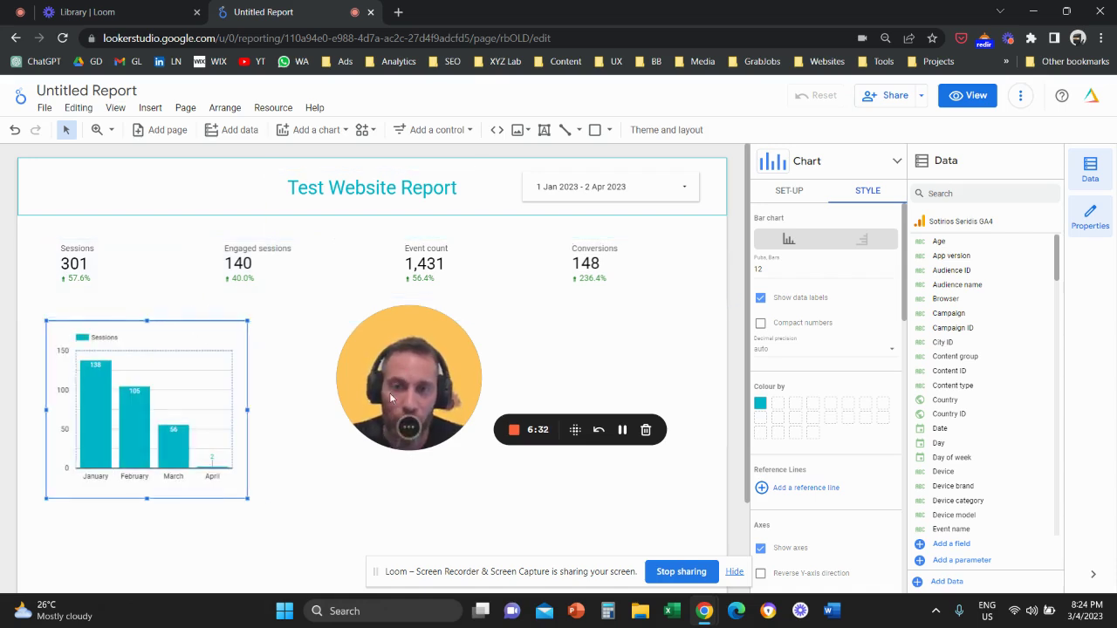
drag(394, 389, 370, 456)
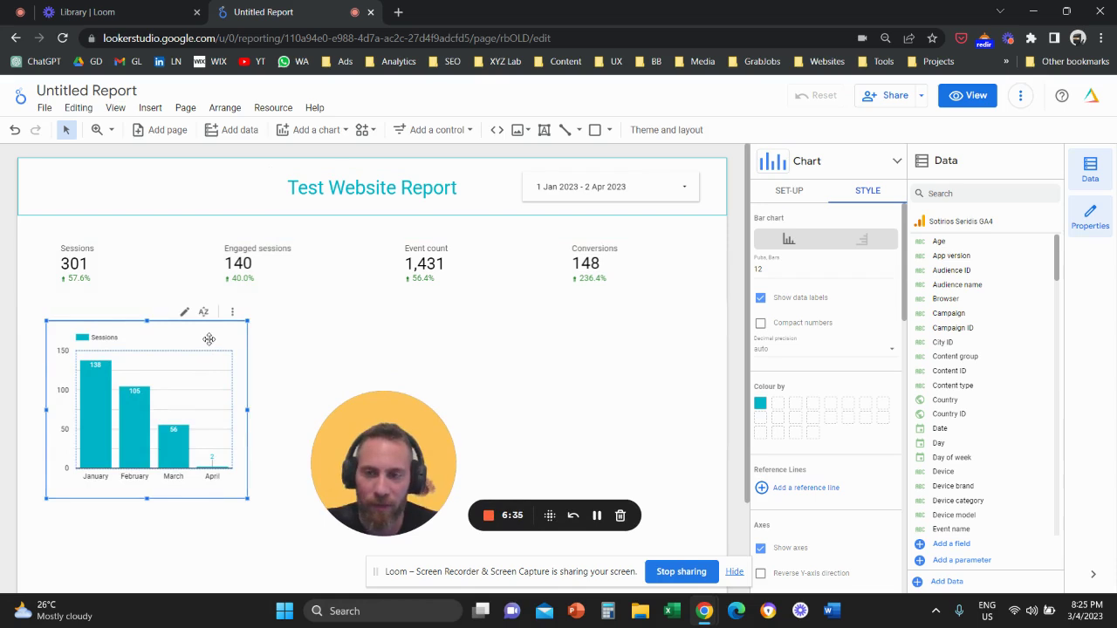
key(ctrl+d)
mouse_move(208, 339)
mouse_down()
mouse_move(378, 354)
mouse_move(587, 319)
mouse_up()
drag(618, 309, 602, 324)
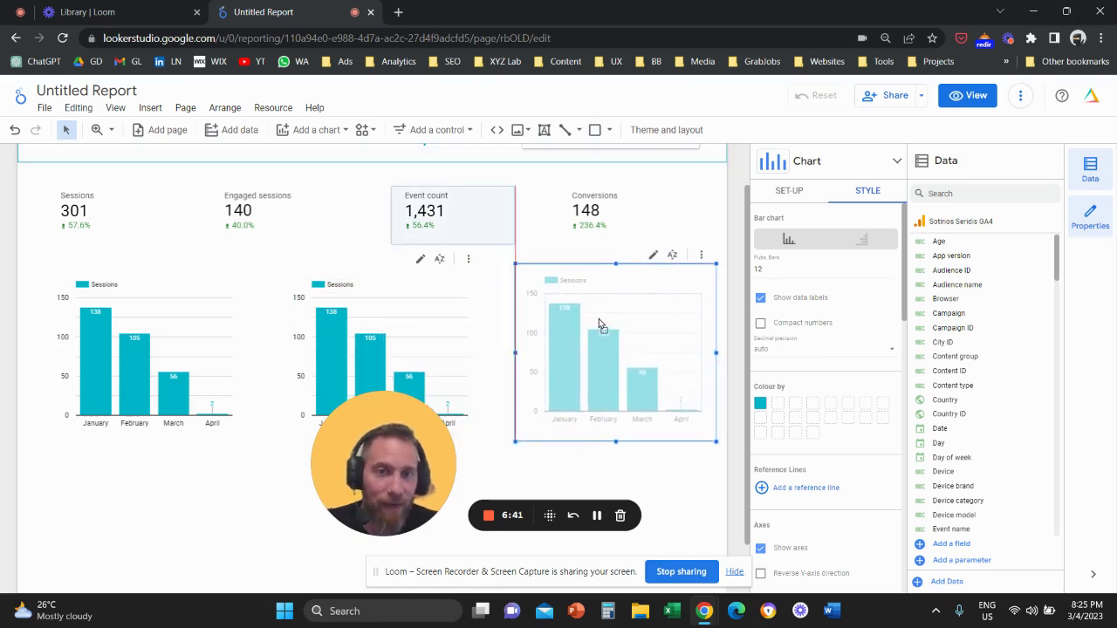
Change the metric of the middle column chart to Event count
click(430, 310)
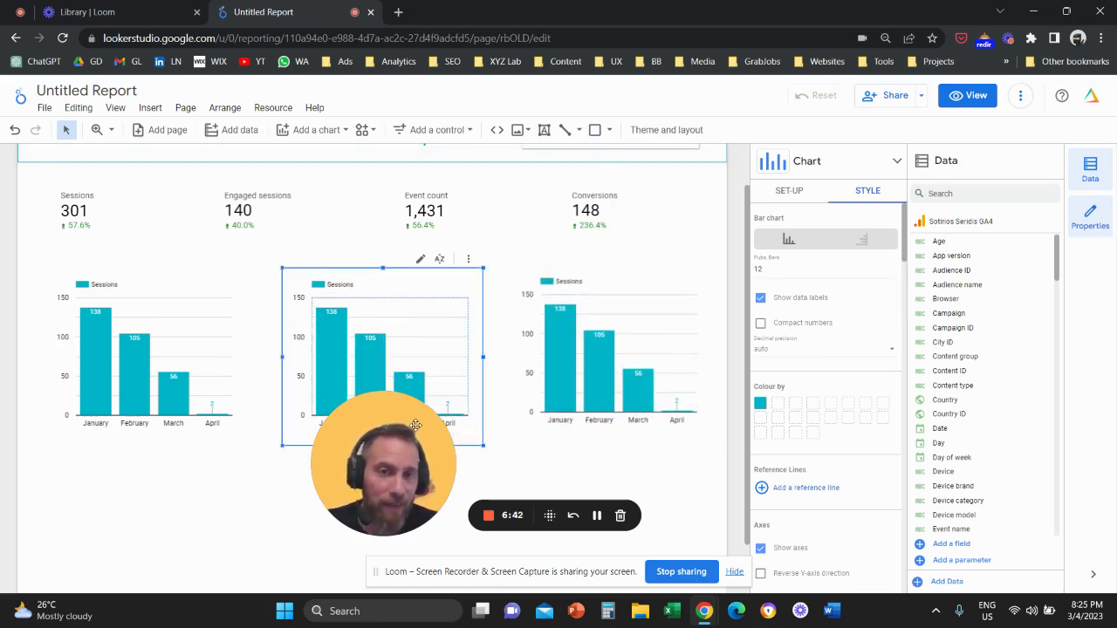
scroll(577, 358, up, 1)
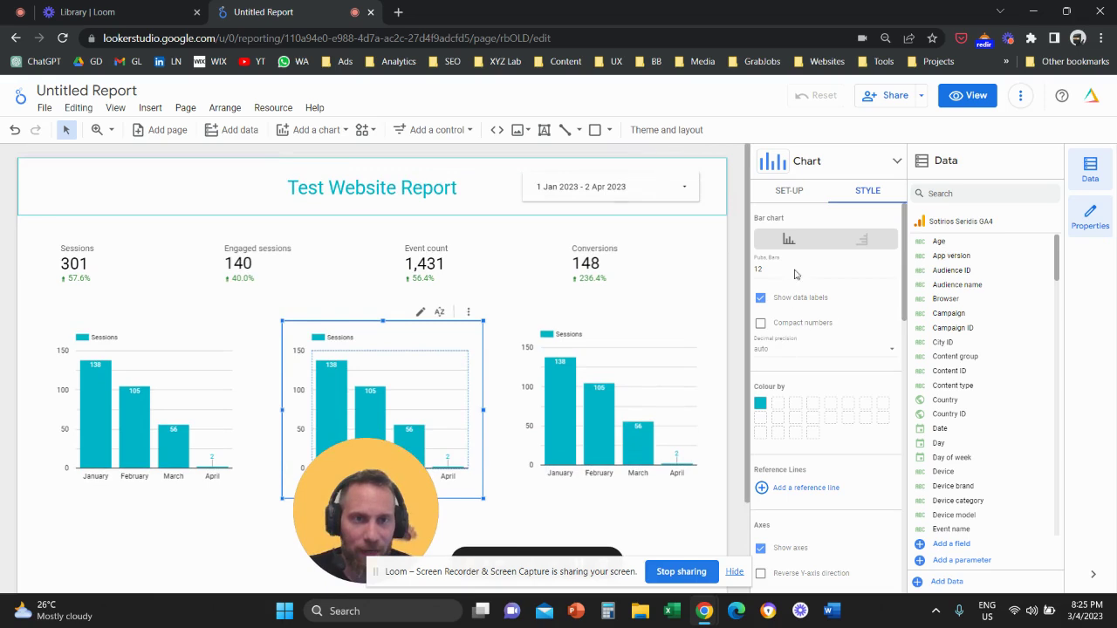
click(788, 191)
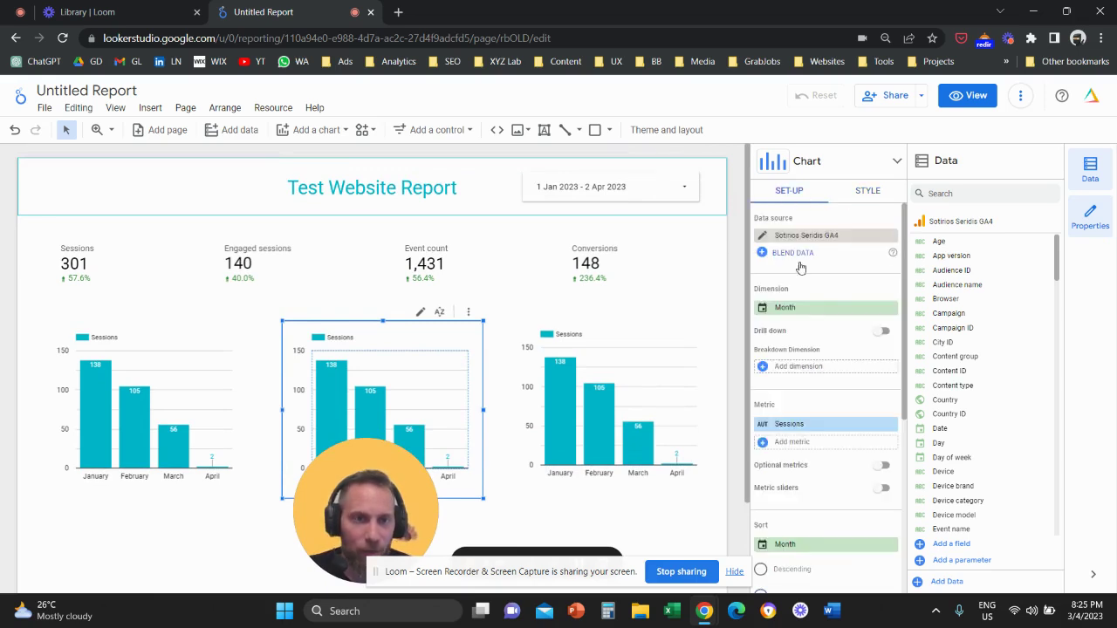
click(810, 422)
text(event)
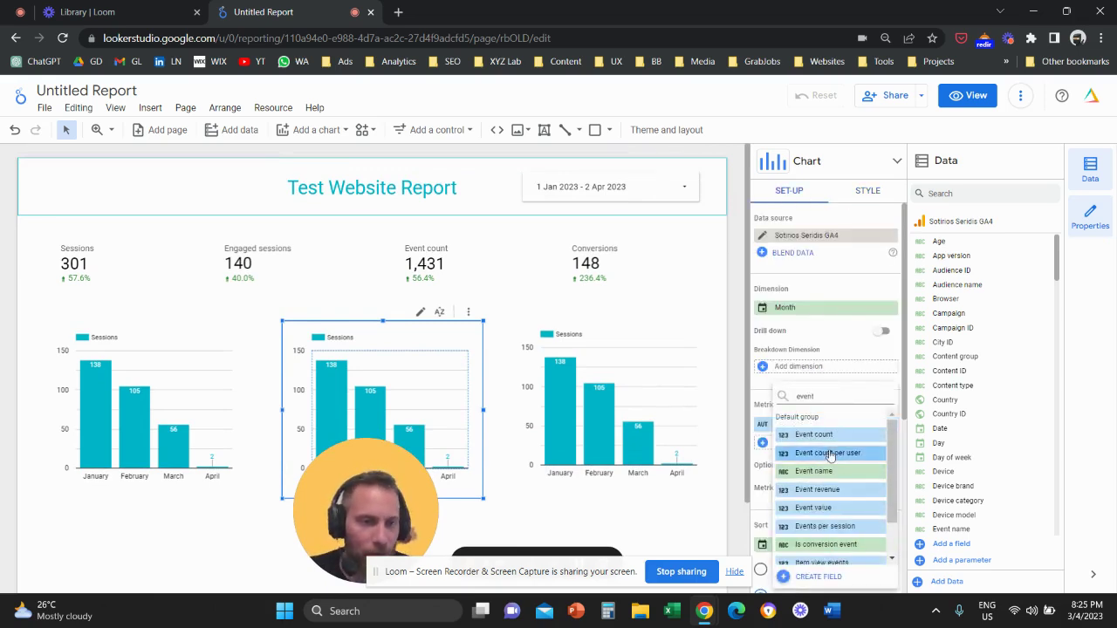
click(830, 437)
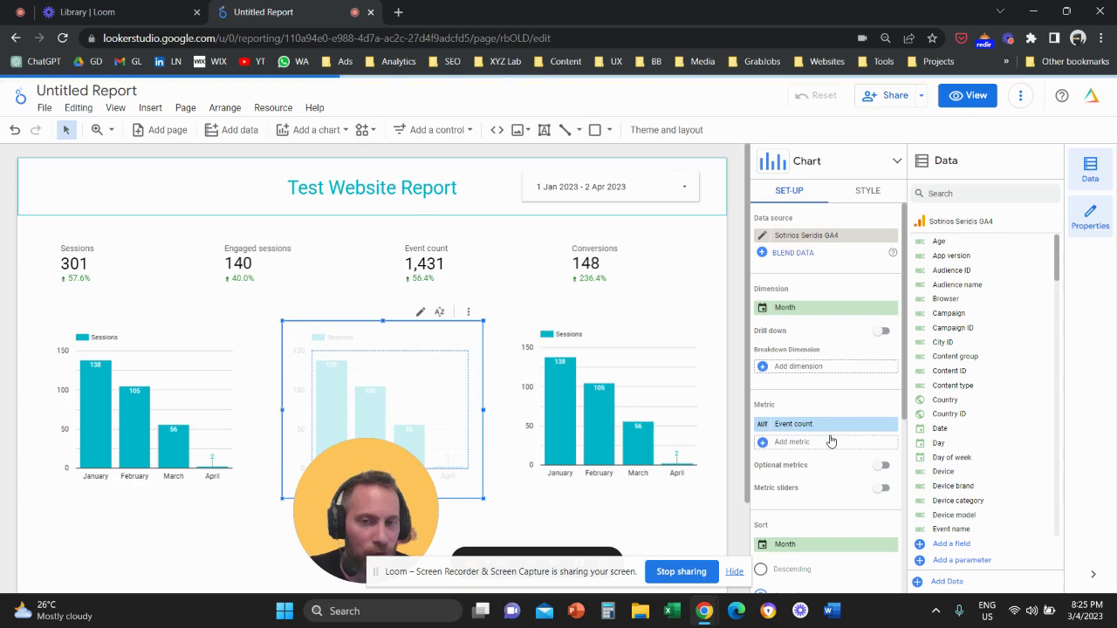
Change the metric of the third column chart in the row to Conversions
click(670, 370)
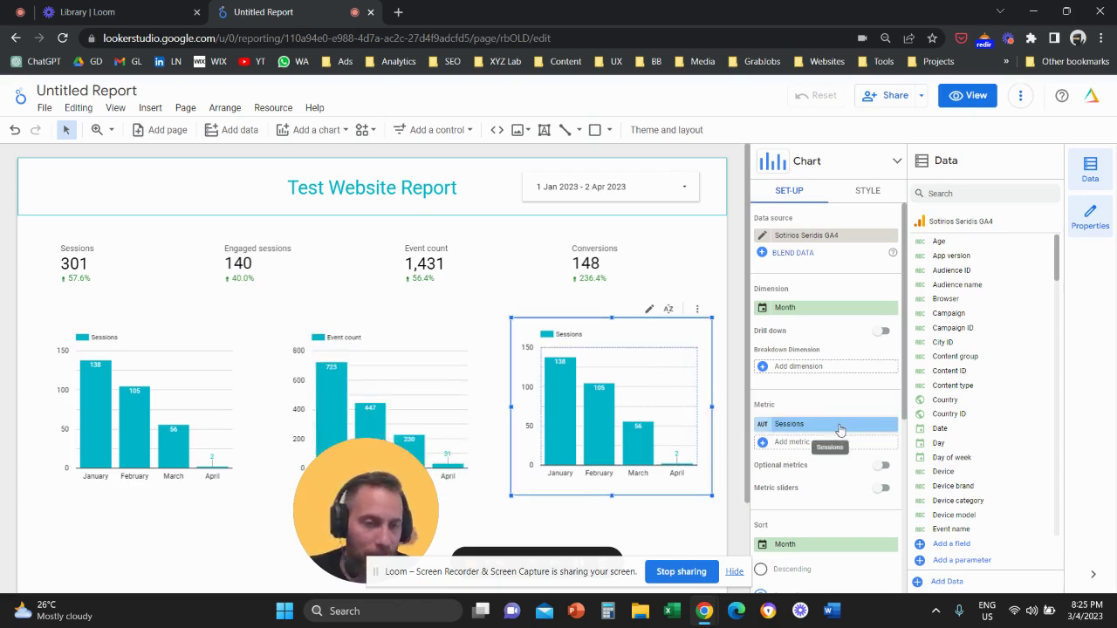
click(839, 425)
text(conver)
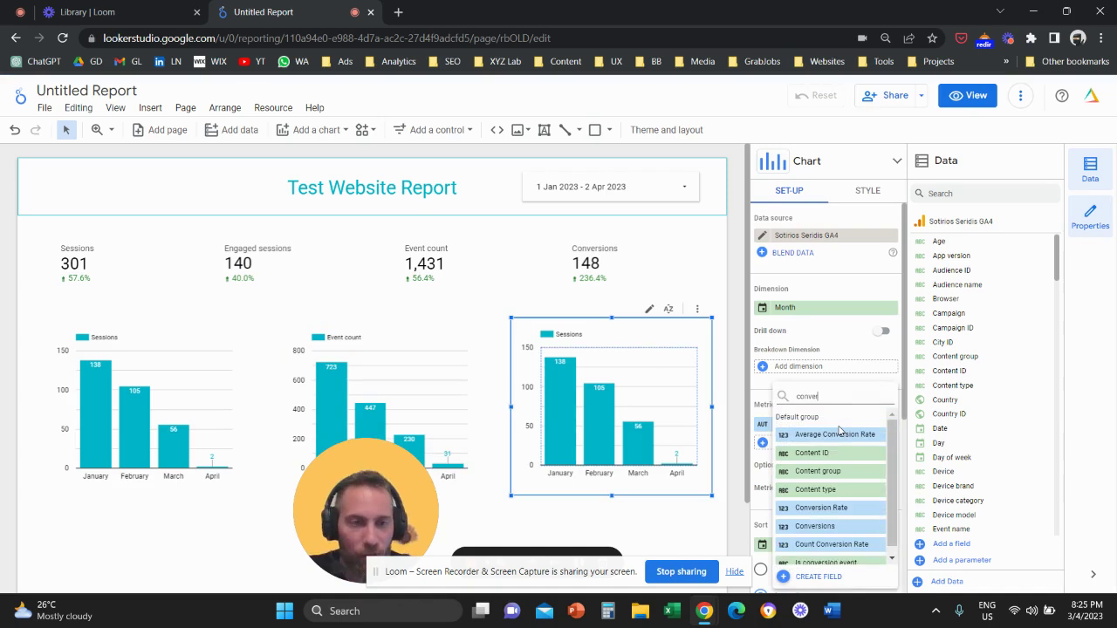
click(820, 471)
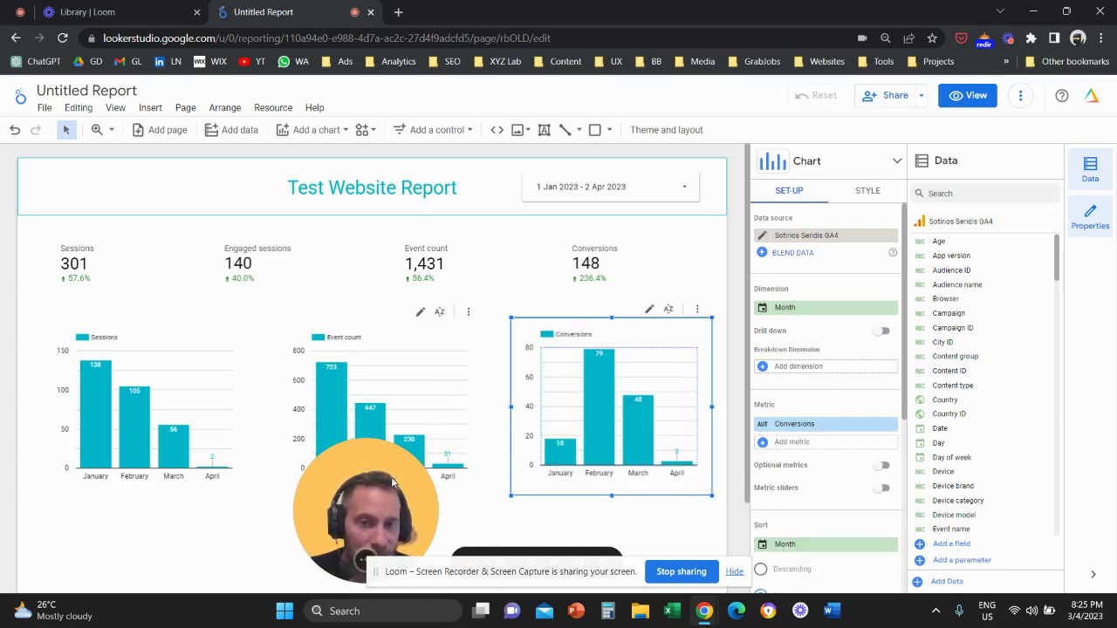
Move the Sessions and Event count charts up slightly to align them with the Conversions chart
click(209, 364)
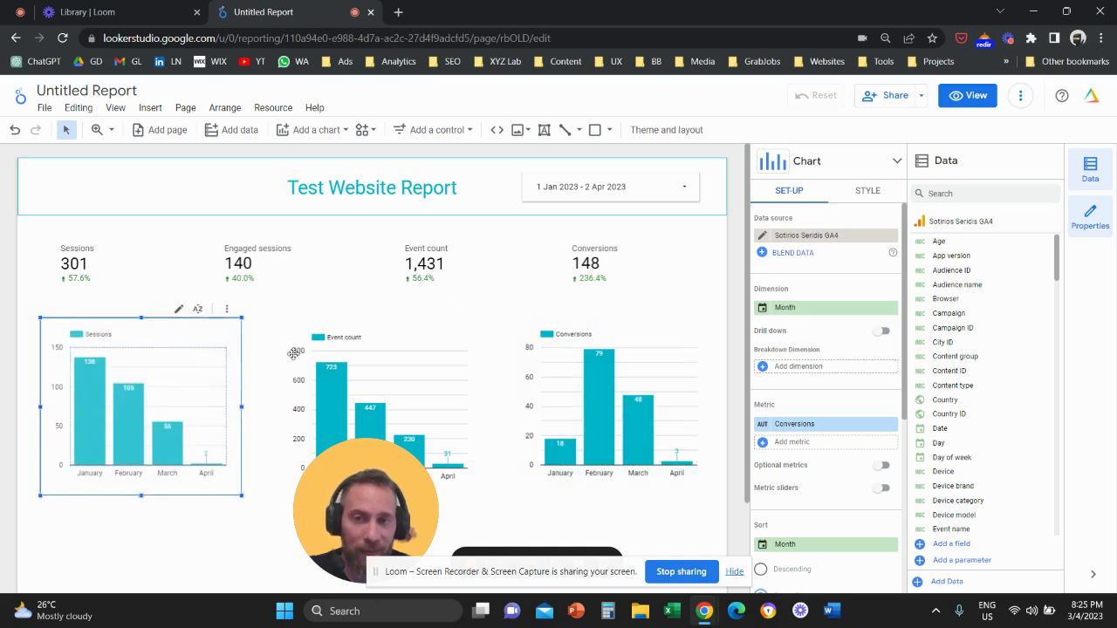
click(387, 339)
drag(387, 339, 387, 335)
Select all three column charts and reduce their height together
drag(15, 336, 656, 426)
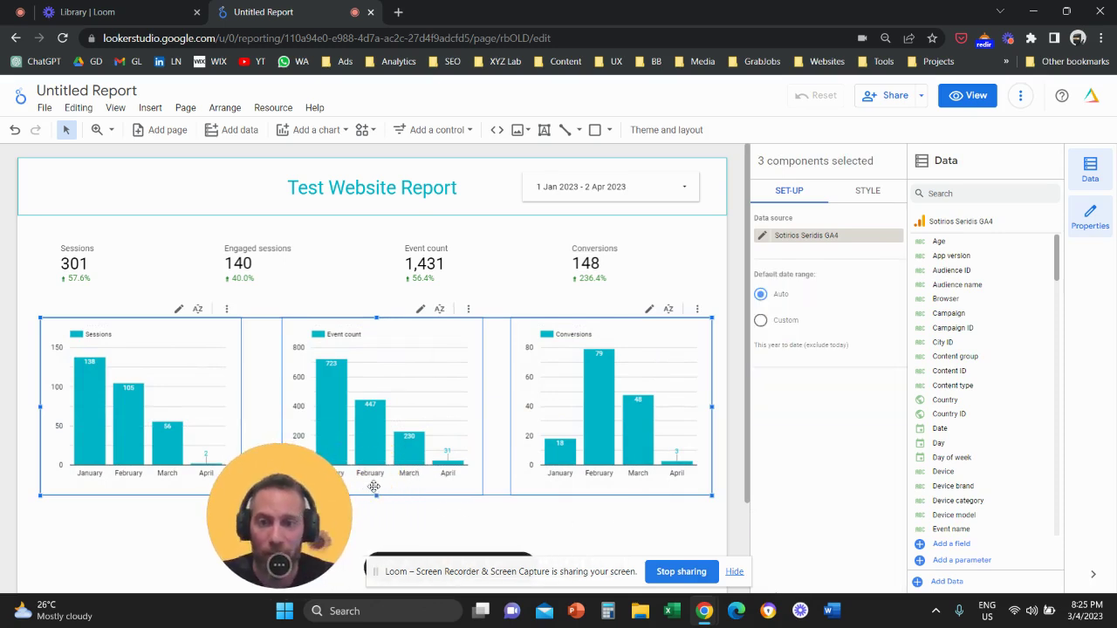
drag(376, 494, 376, 469)
click(419, 504)
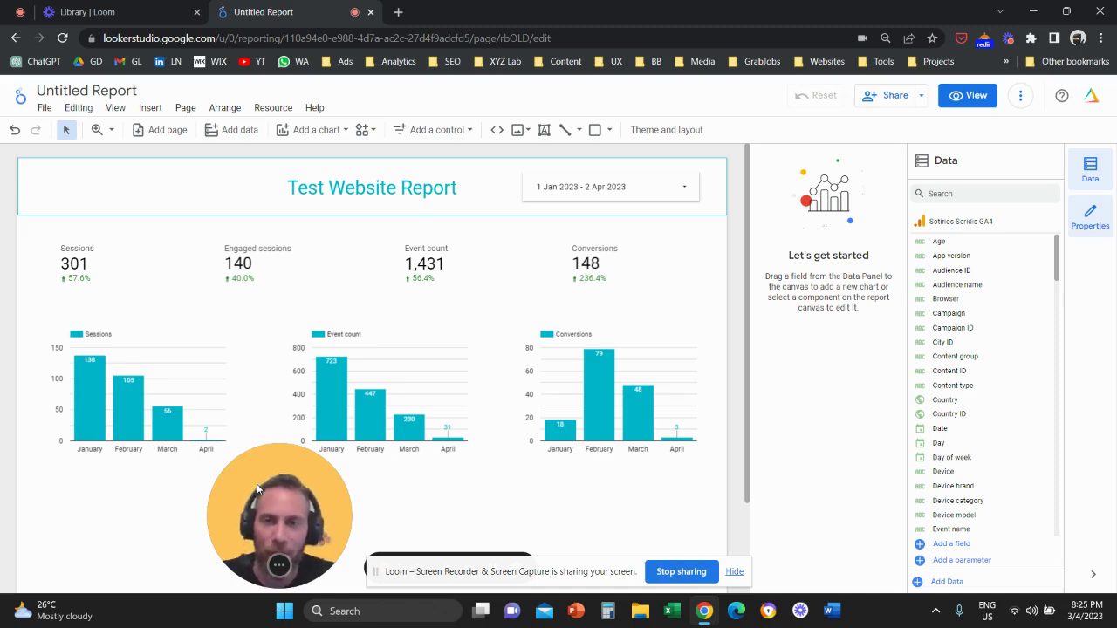
drag(258, 490, 729, 302)
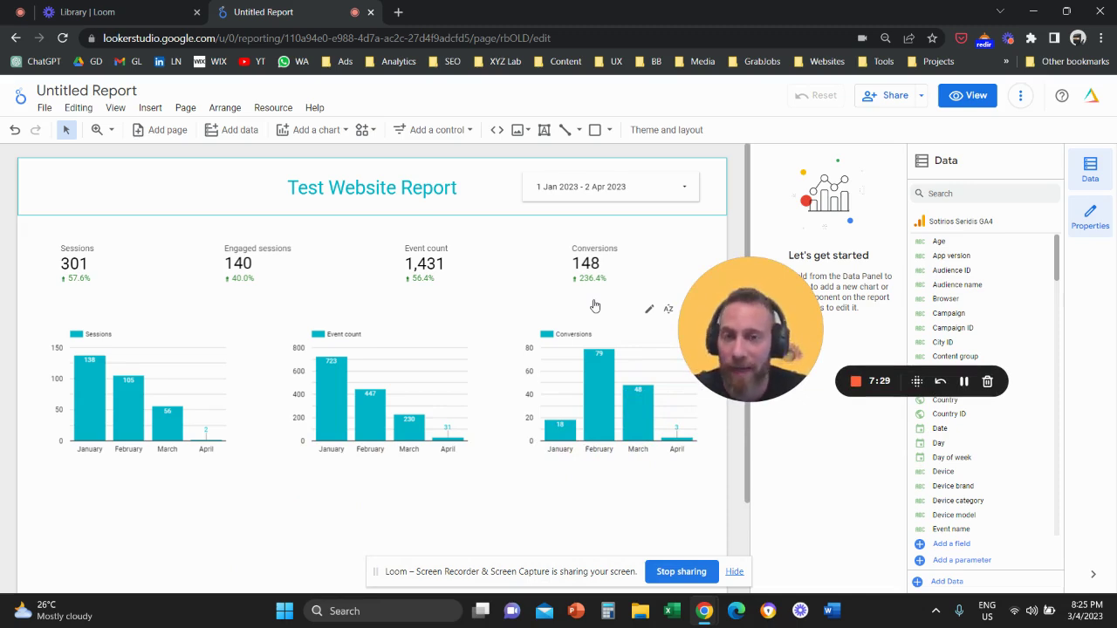
Select the four scorecards and shift them slightly to the right to centre them above the charts
click(210, 246)
key(Escape)
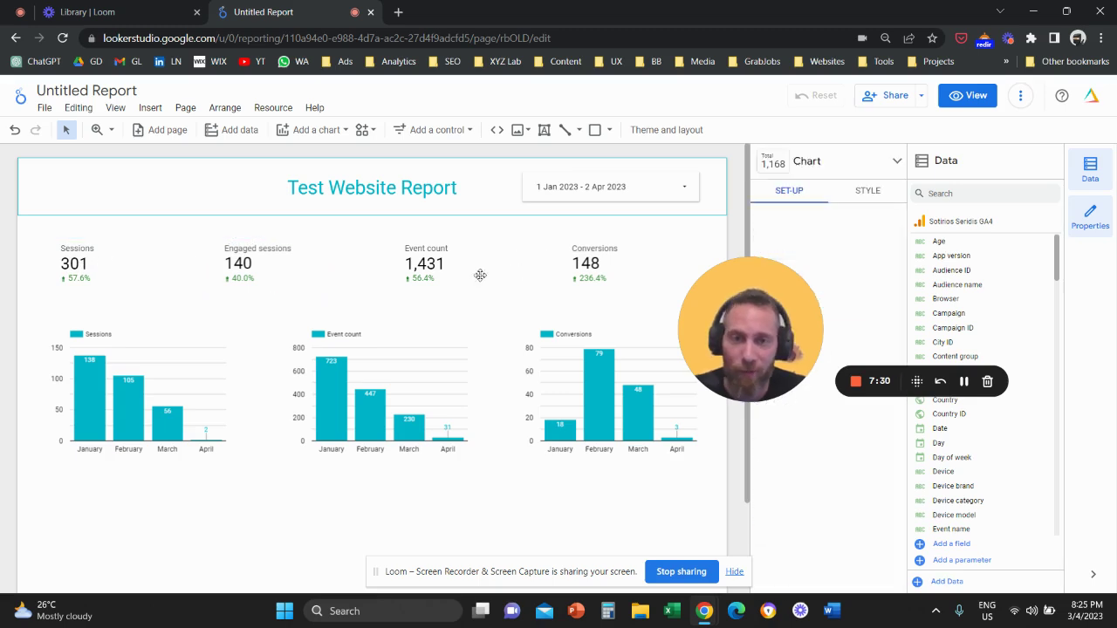
drag(16, 246, 618, 269)
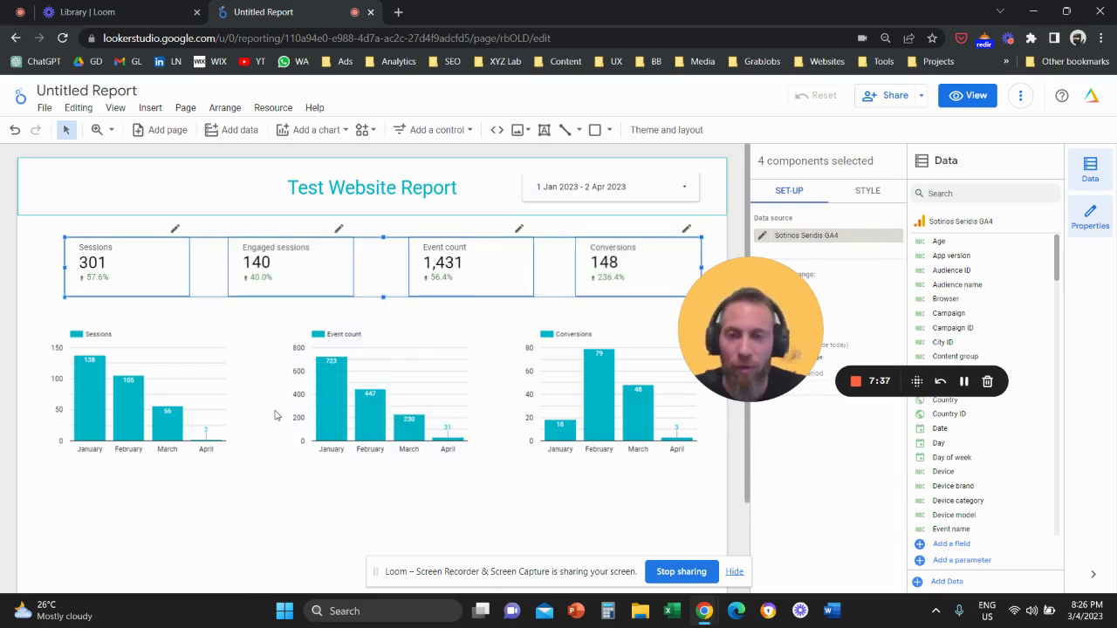
Insert a pie chart below the Sessions column chart
scroll(274, 419, down, 3)
scroll(272, 419, up, 2)
click(150, 109)
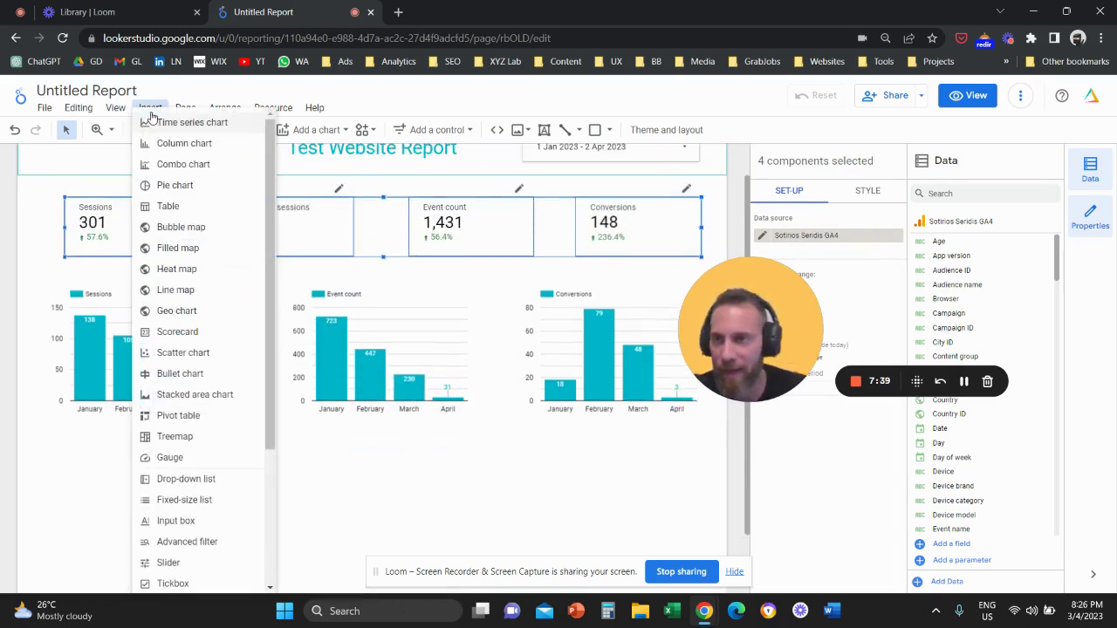
click(189, 188)
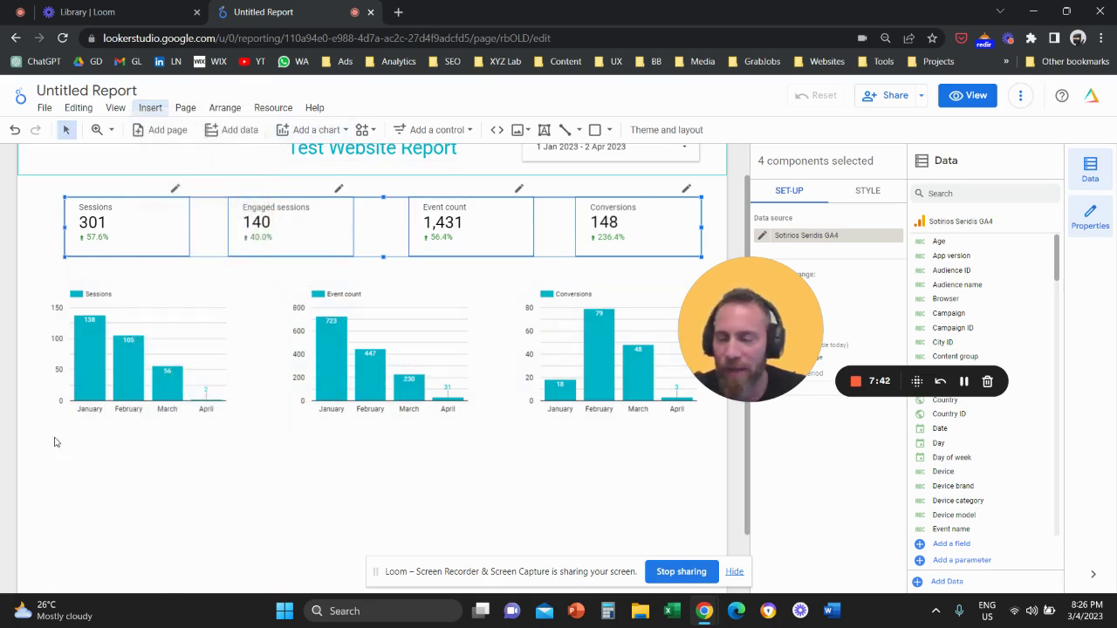
click(43, 442)
drag(734, 359, 613, 308)
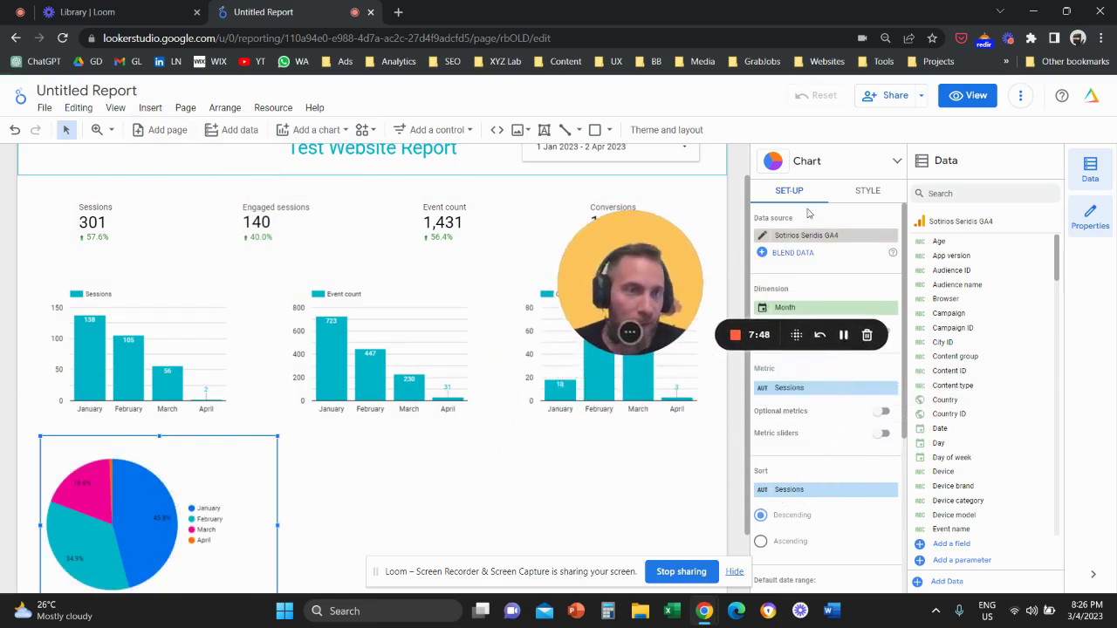
Change the pie chart below the Sessions column chart to a donut chart
click(882, 166)
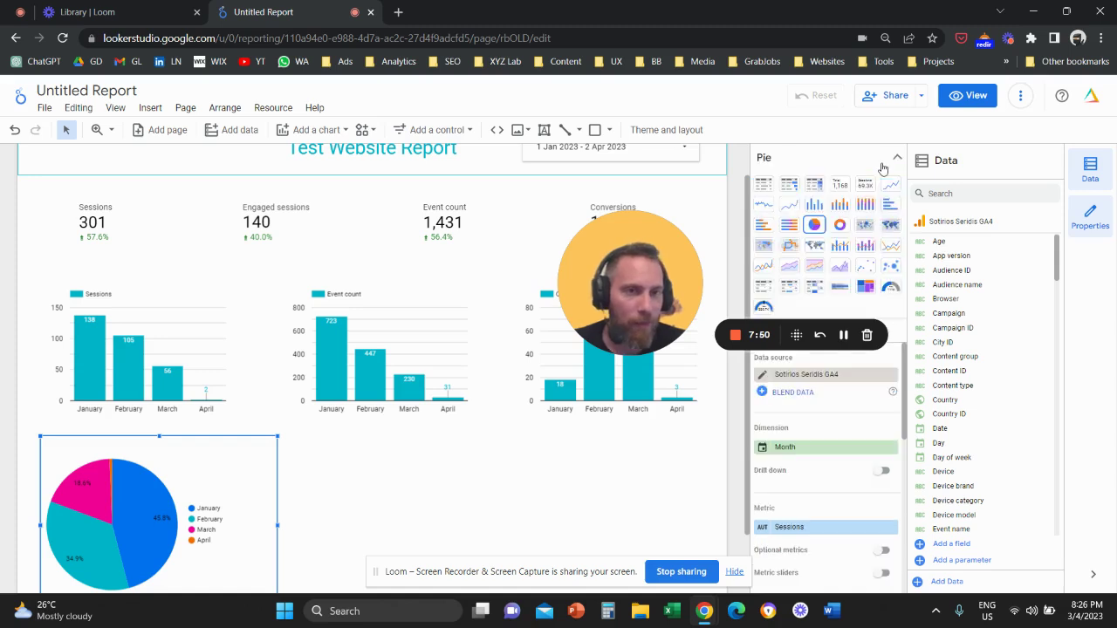
click(839, 225)
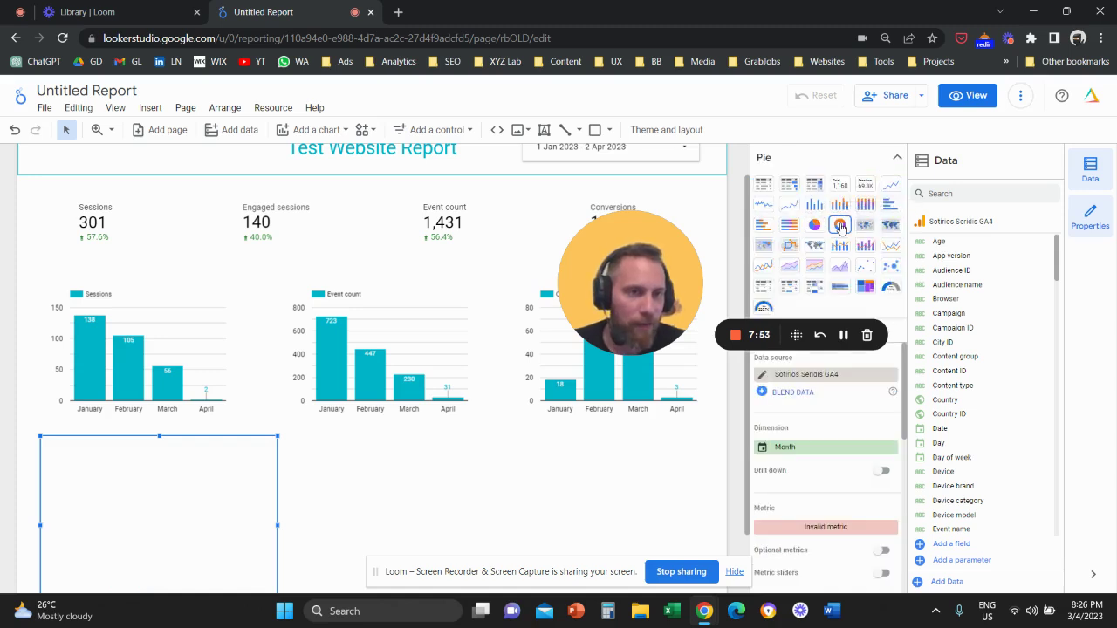
drag(613, 267, 645, 434)
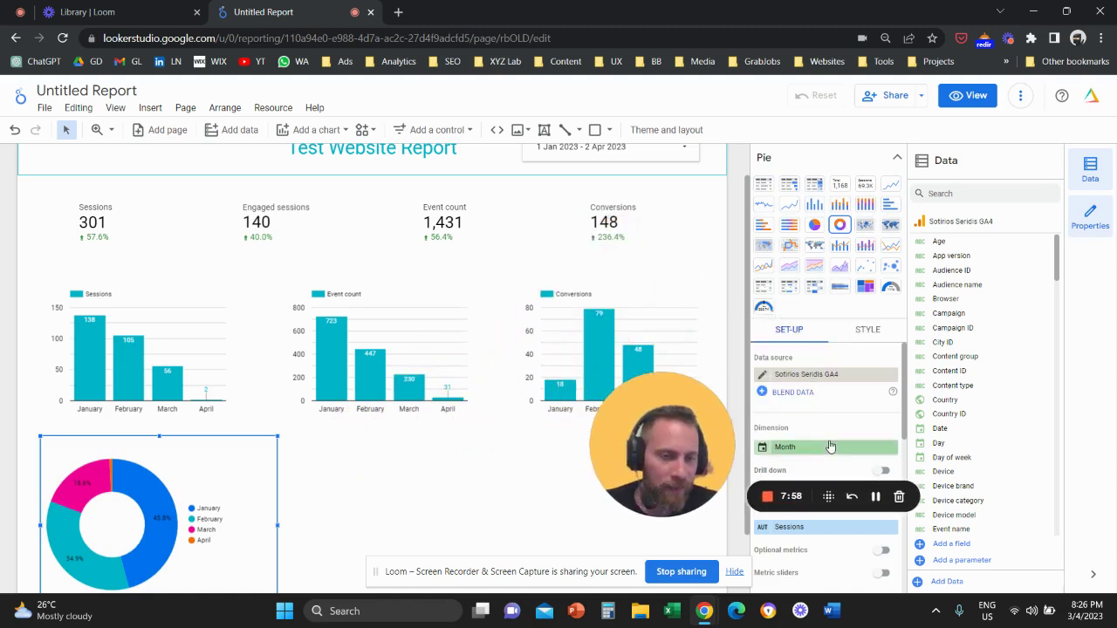
Set the donut chart's dimension to Session default channel grouping
click(830, 447)
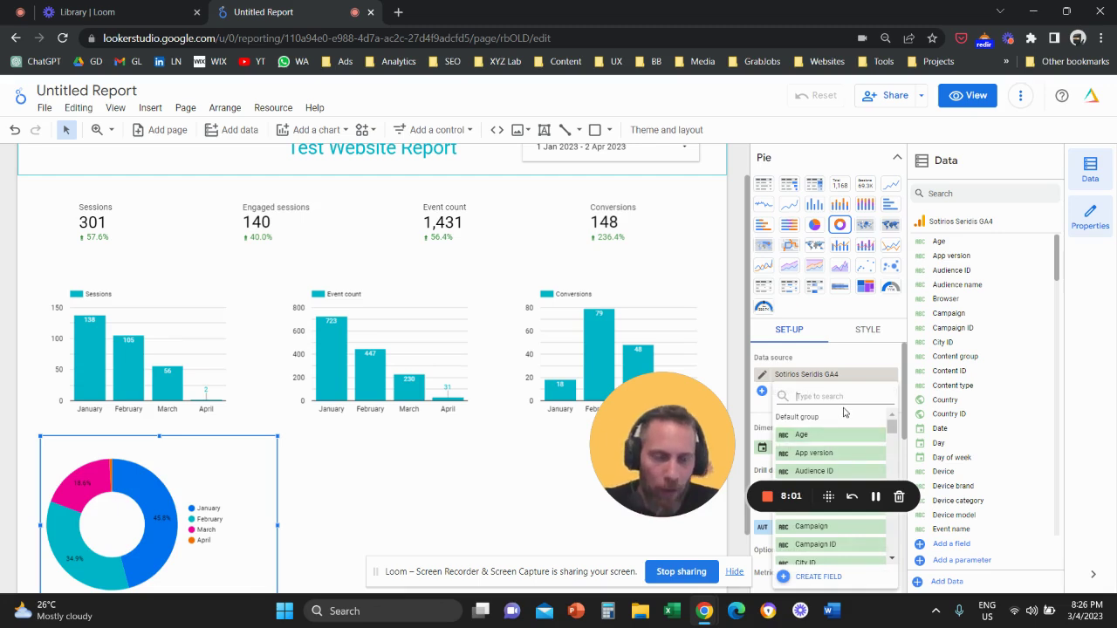
text(channe)
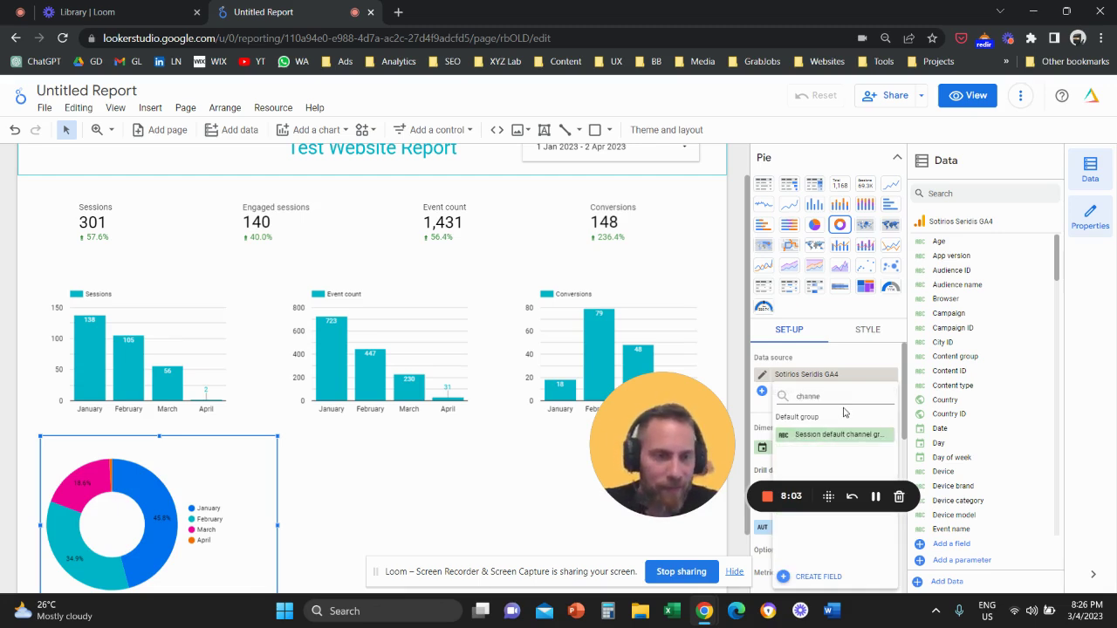
click(833, 434)
drag(649, 443, 409, 443)
mouse_move(162, 516)
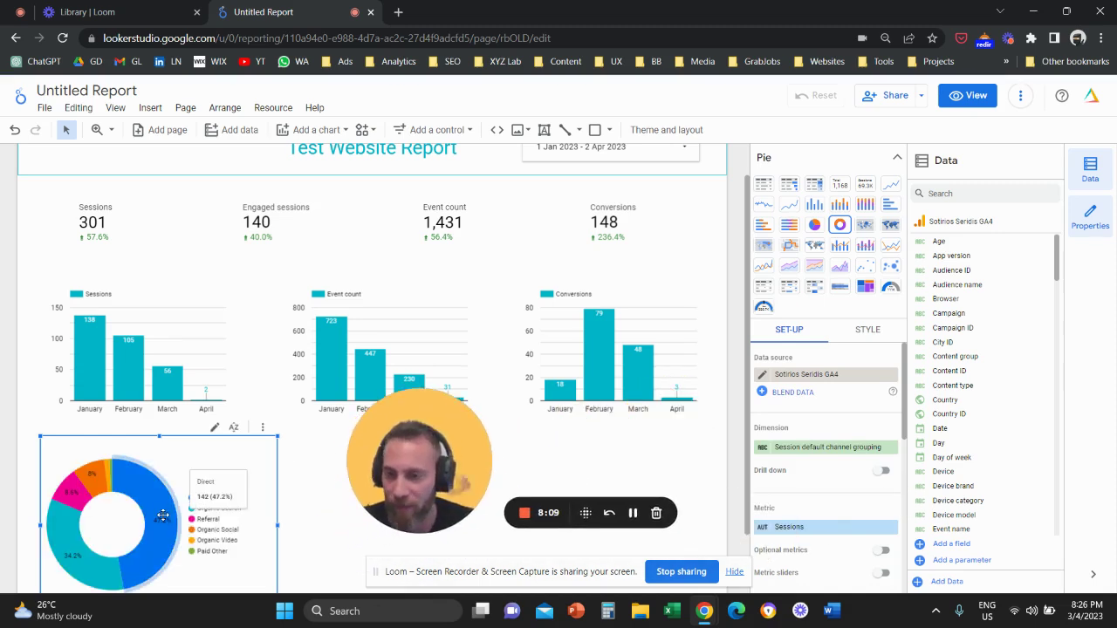
mouse_move(81, 538)
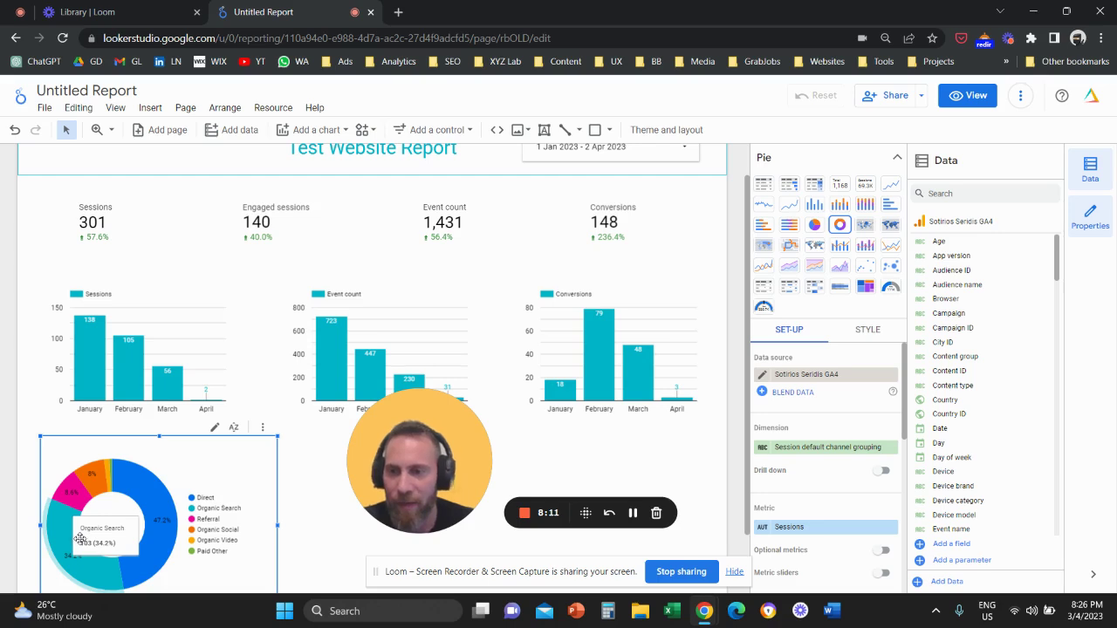
mouse_move(73, 496)
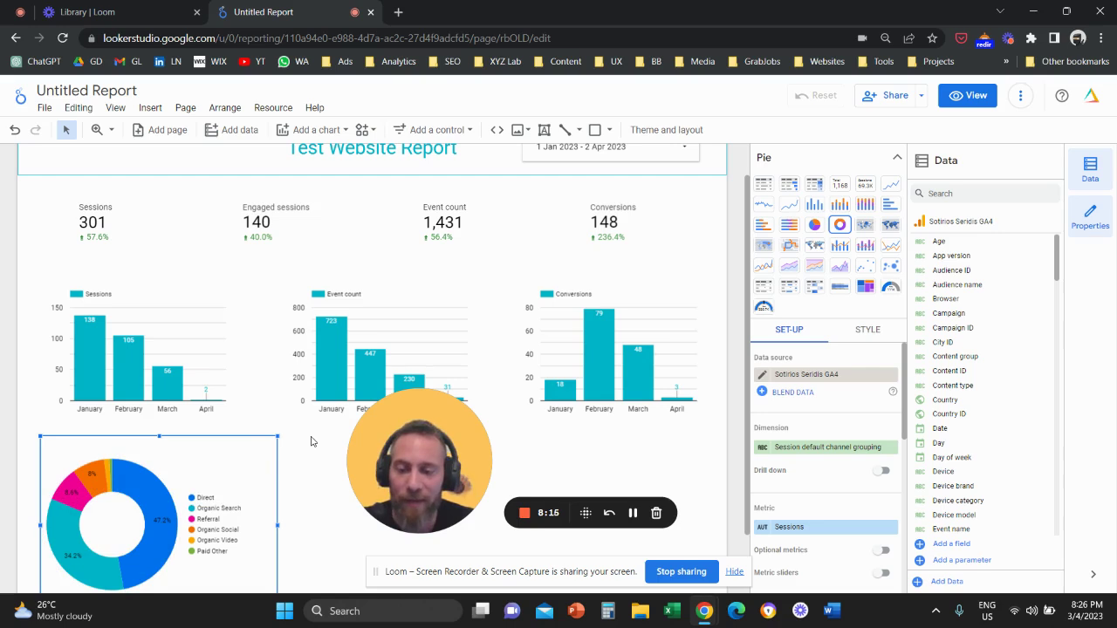
Duplicate the donut chart twice and place the copies in the same row, below the Event count and Conversions column charts
scroll(316, 445, down, 1)
key(ctrl+v)
drag(288, 432, 454, 411)
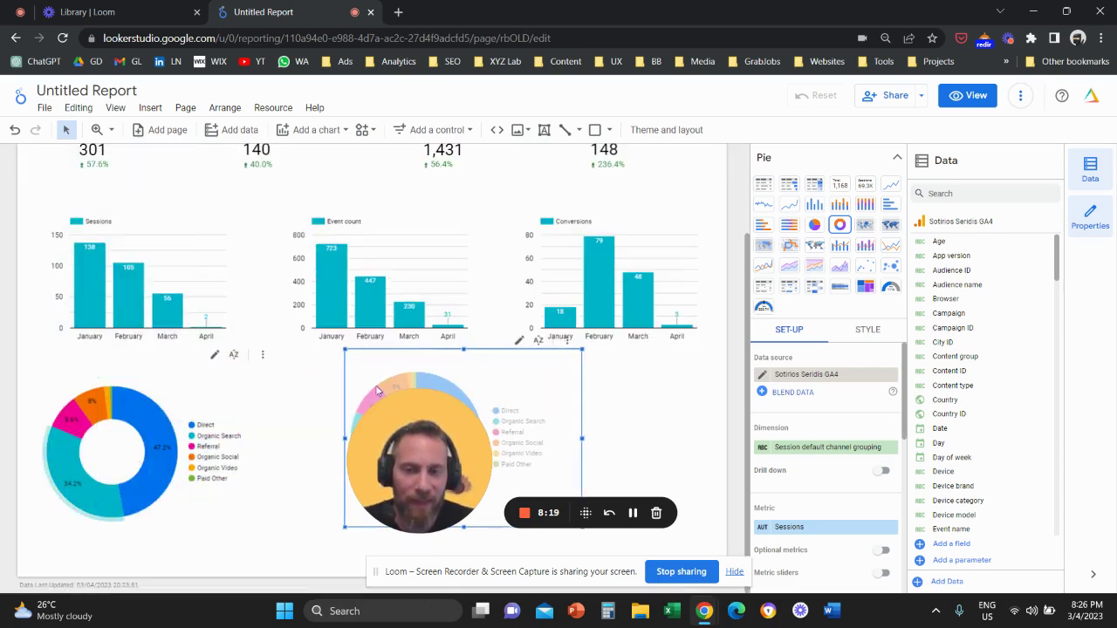
drag(391, 369, 355, 392)
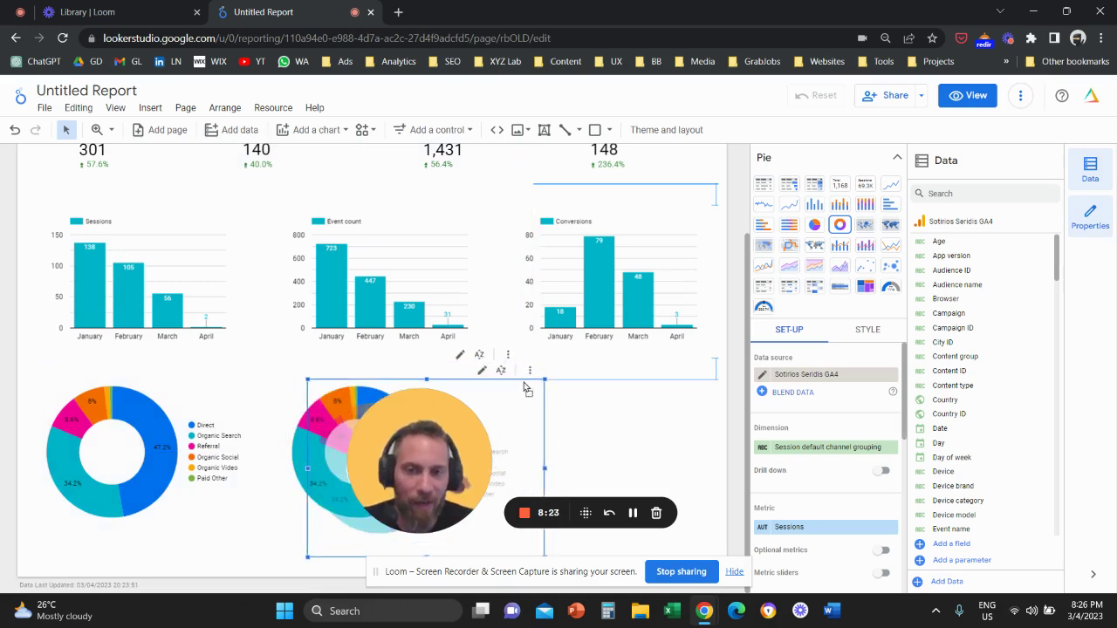
key(ctrl+z)
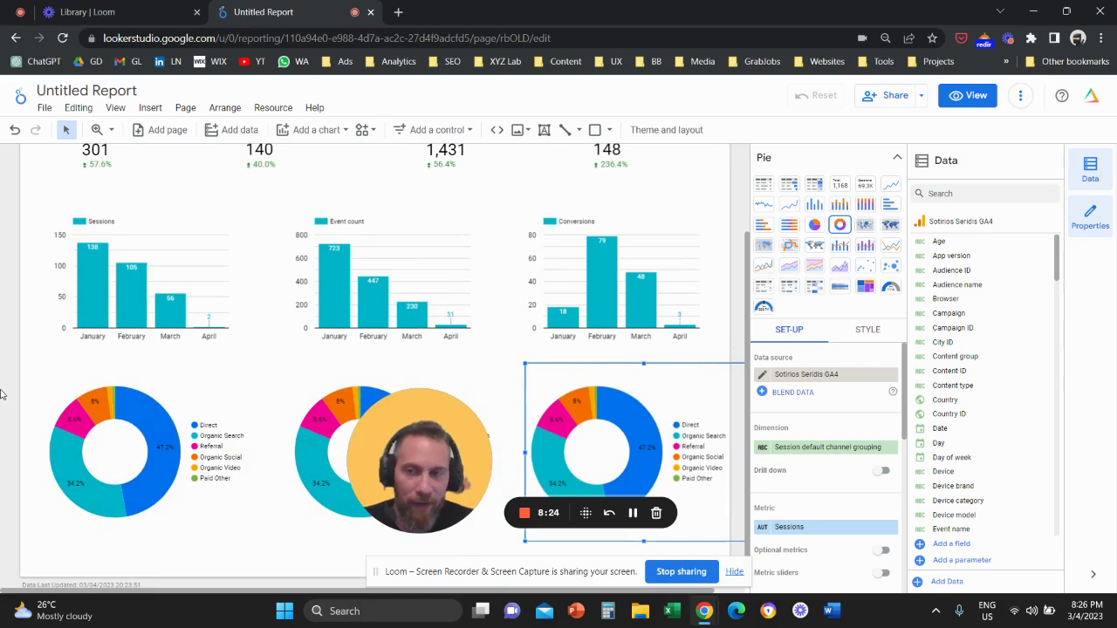
Select all three donut charts, narrow them together and shift the row so it fits within the page width
drag(631, 437, 631, 441)
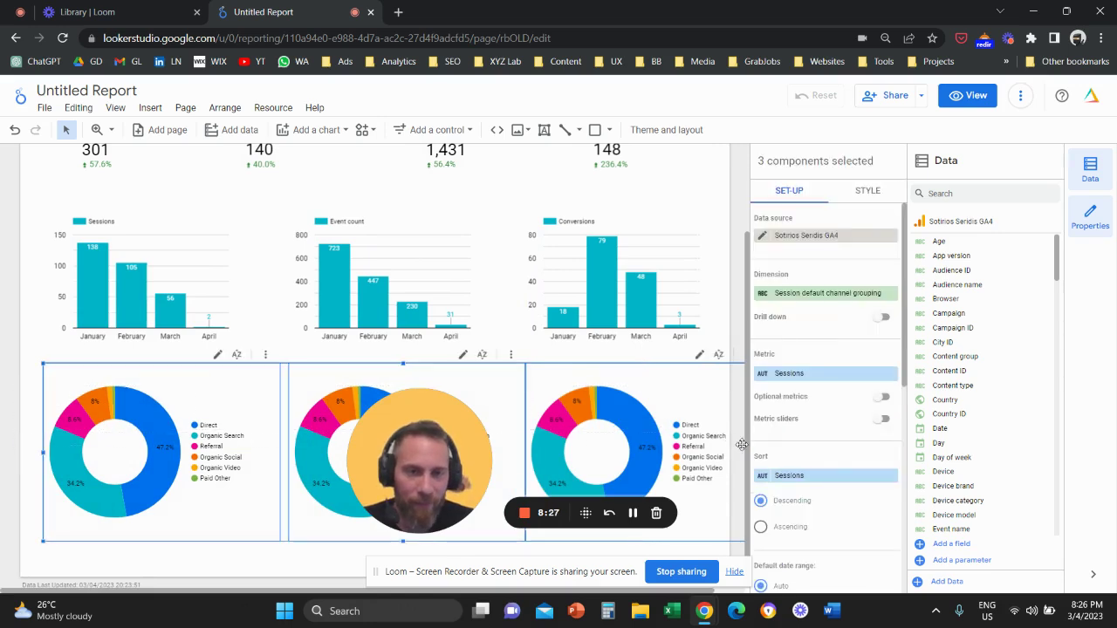
drag(42, 453, 108, 453)
drag(253, 418, 194, 417)
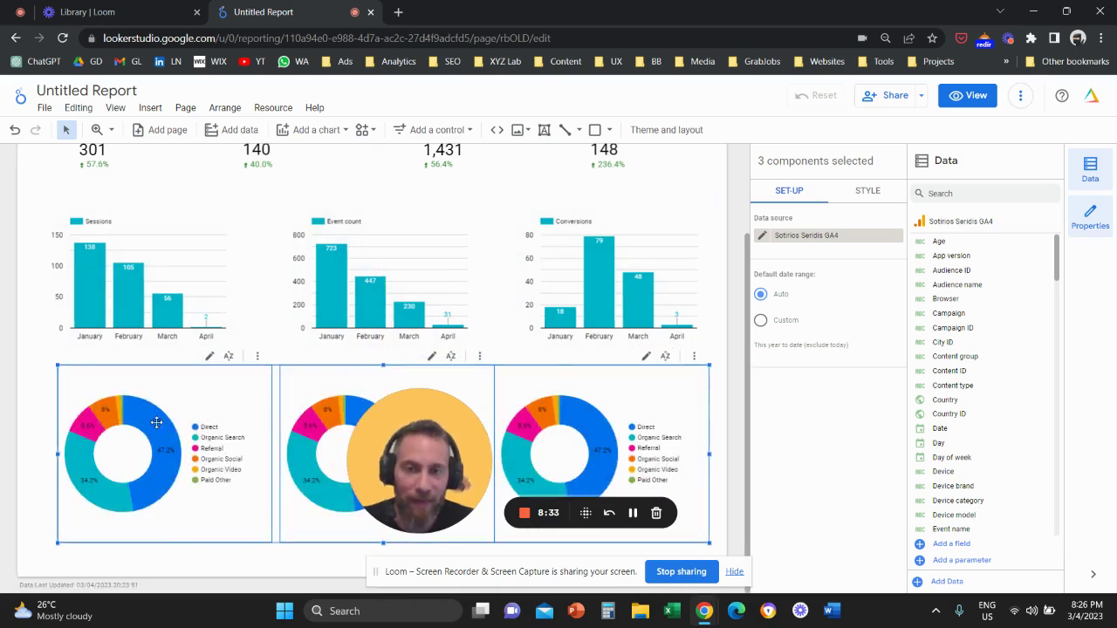
Set the middle donut chart's metric to Event count
click(334, 378)
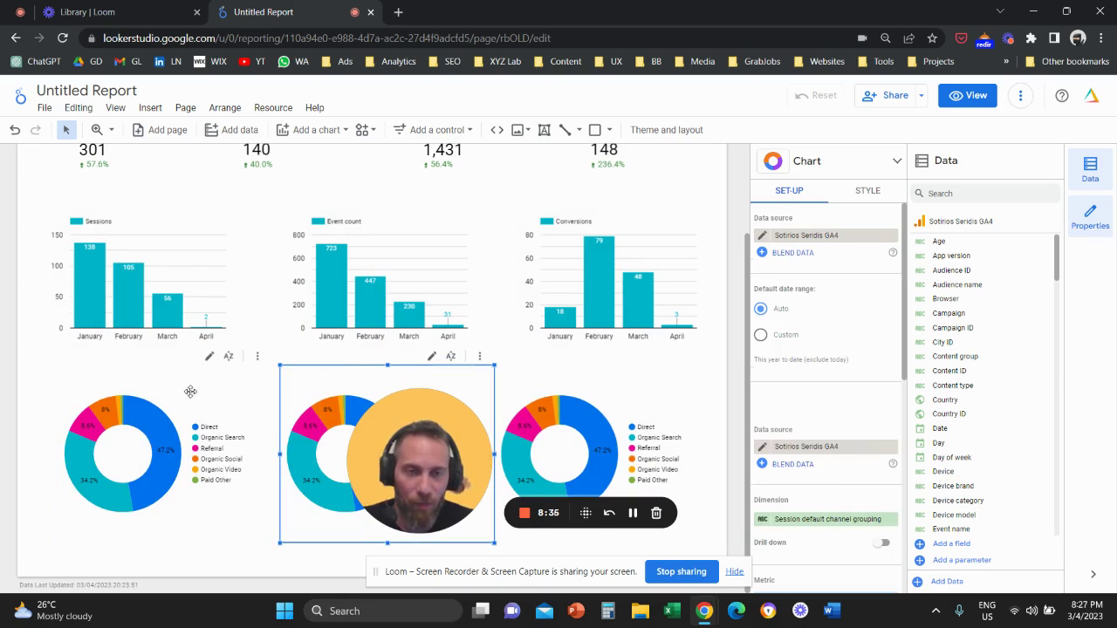
click(172, 391)
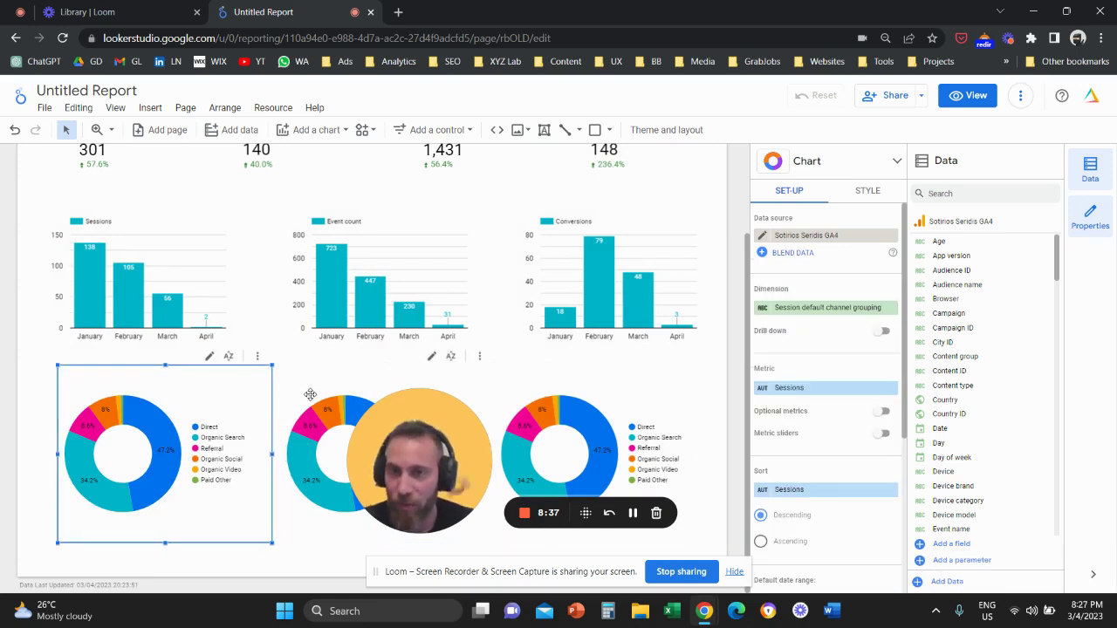
scroll(310, 389, up, 2)
scroll(312, 439, down, 2)
click(376, 370)
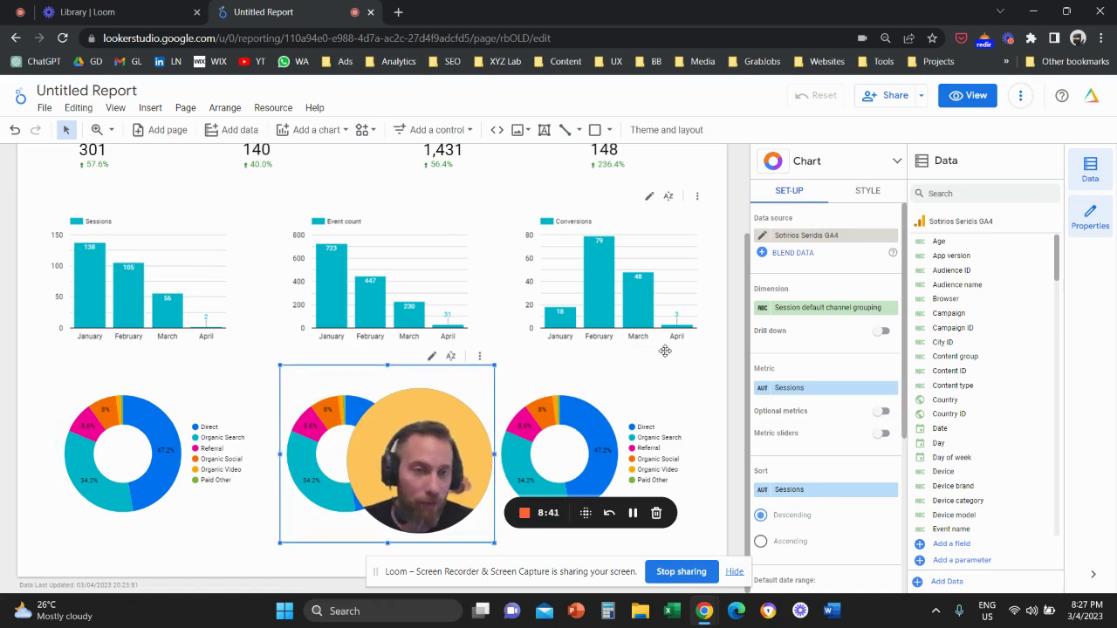
click(807, 389)
text(event)
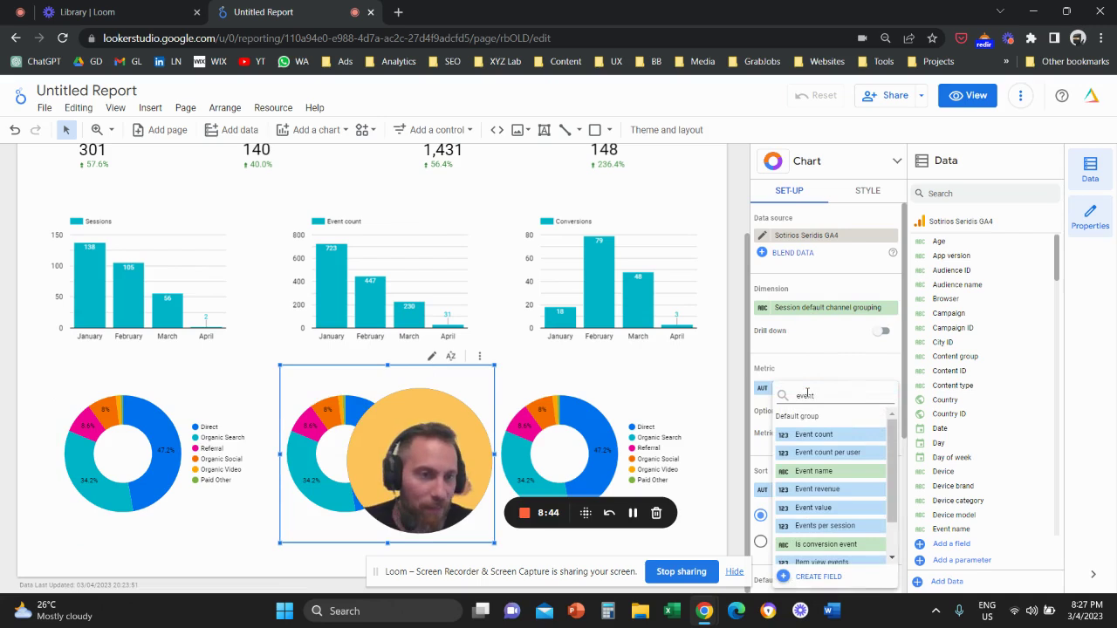
click(823, 432)
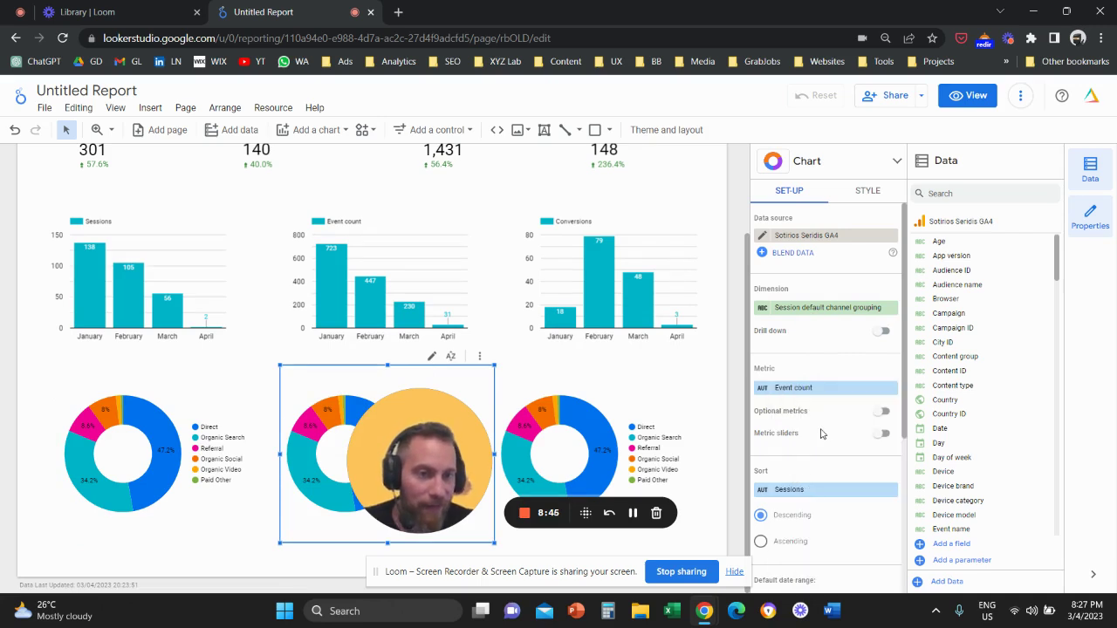
Set the metric of the donut chart below the Conversions column chart to Conversions
click(658, 405)
click(816, 389)
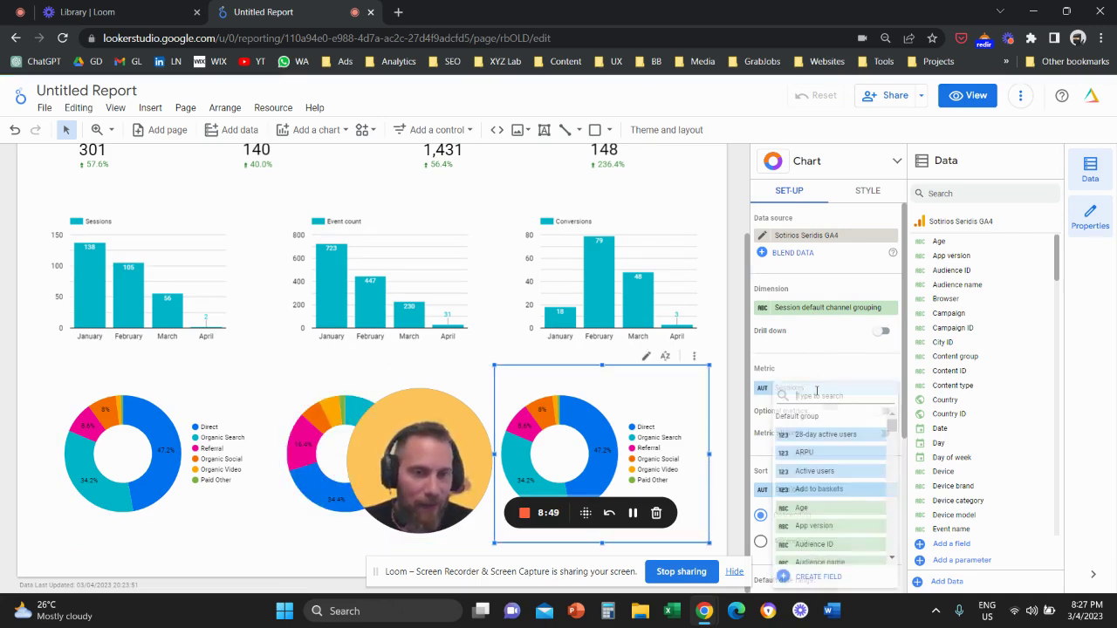
text(conve)
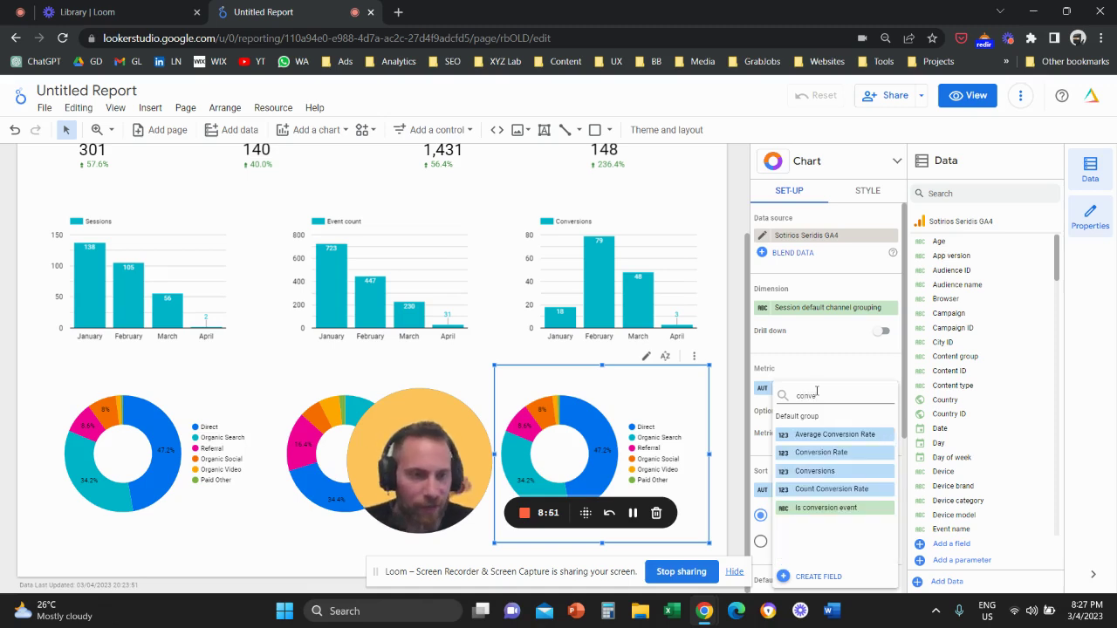
click(814, 471)
drag(450, 451, 258, 500)
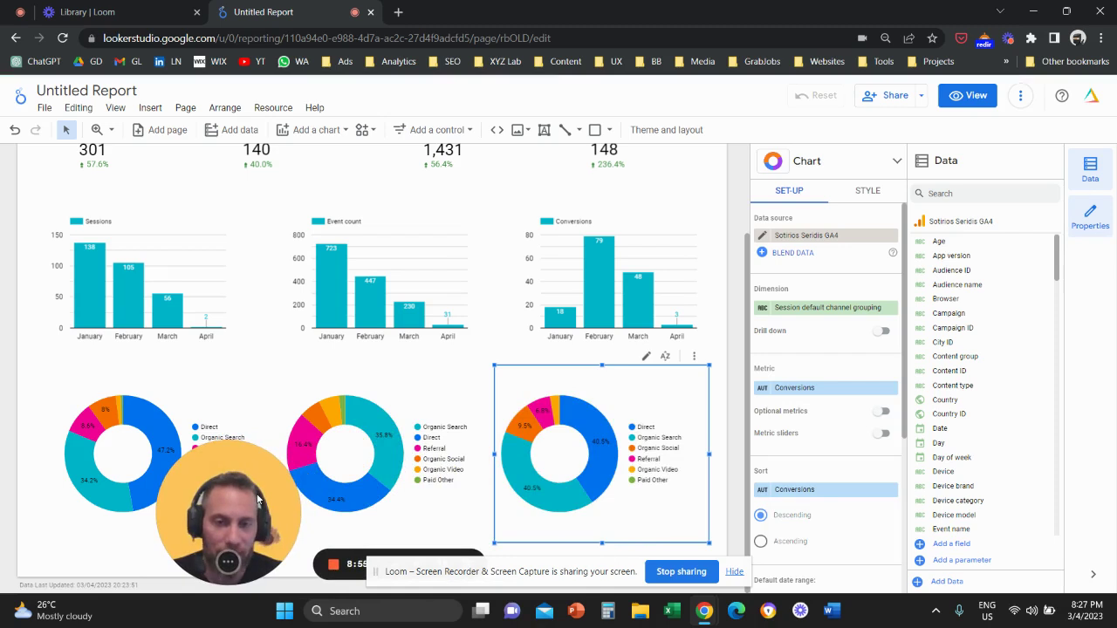
Check the metric assigned to each of the three donut charts in turn
click(159, 388)
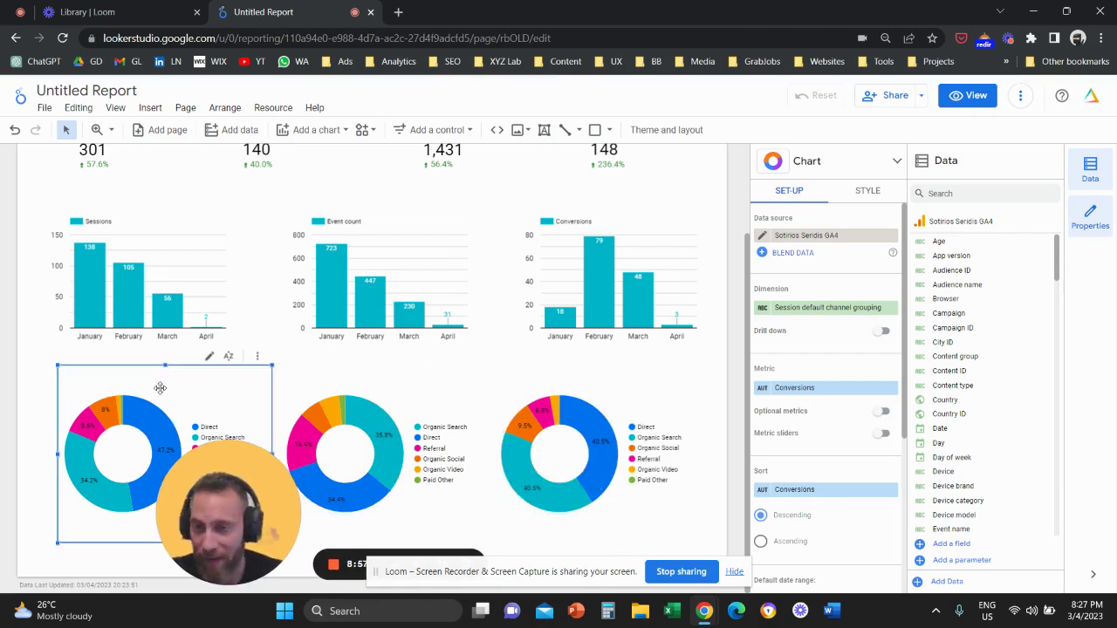
drag(233, 479, 234, 483)
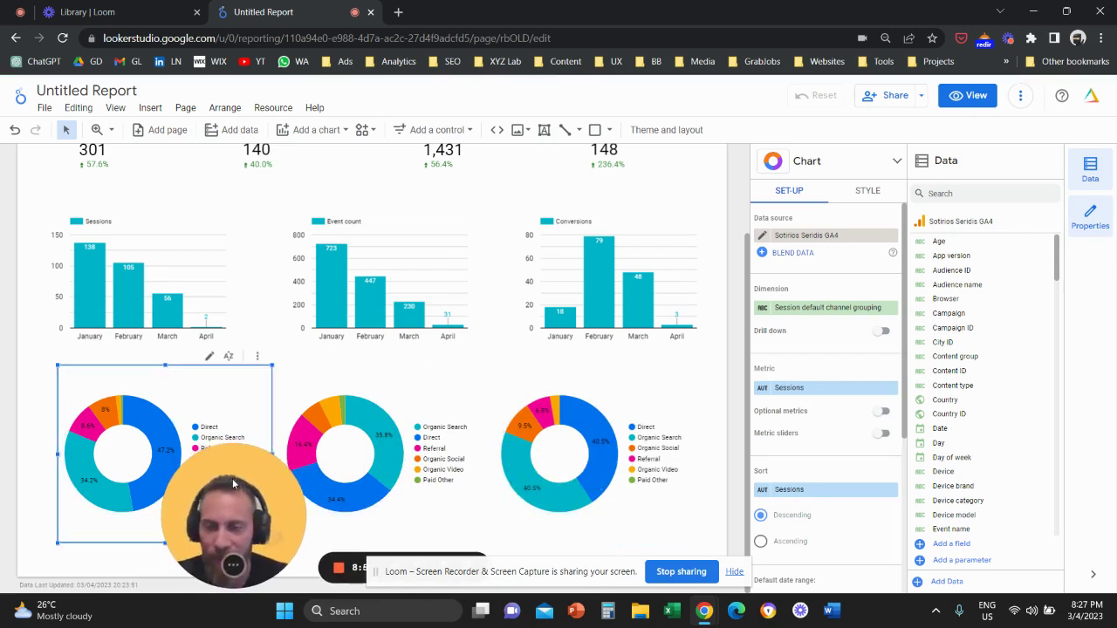
click(410, 389)
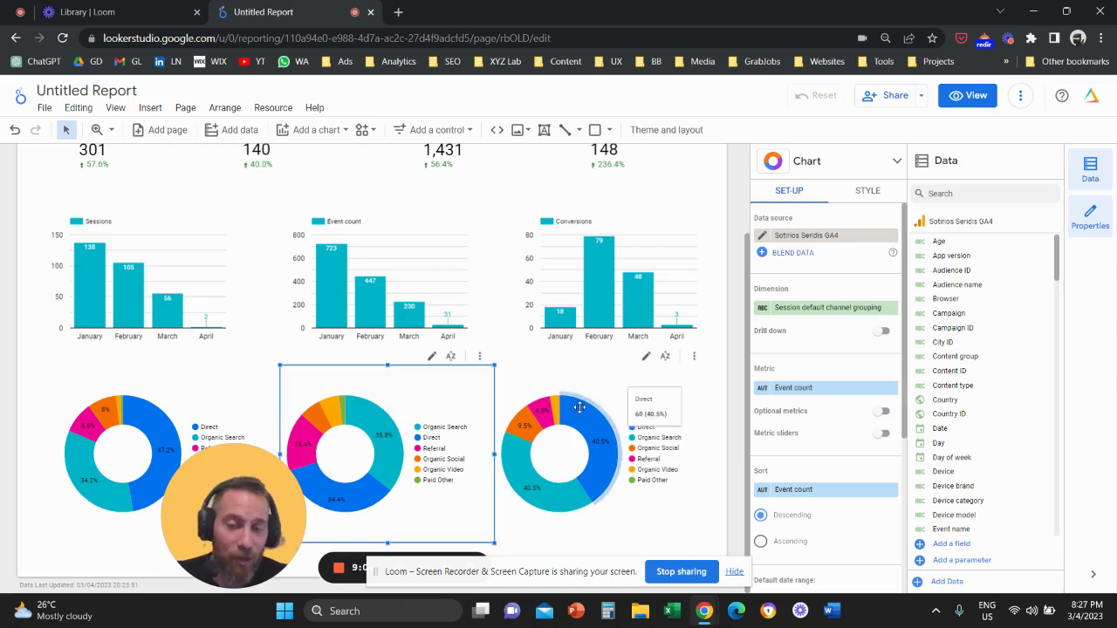
click(591, 378)
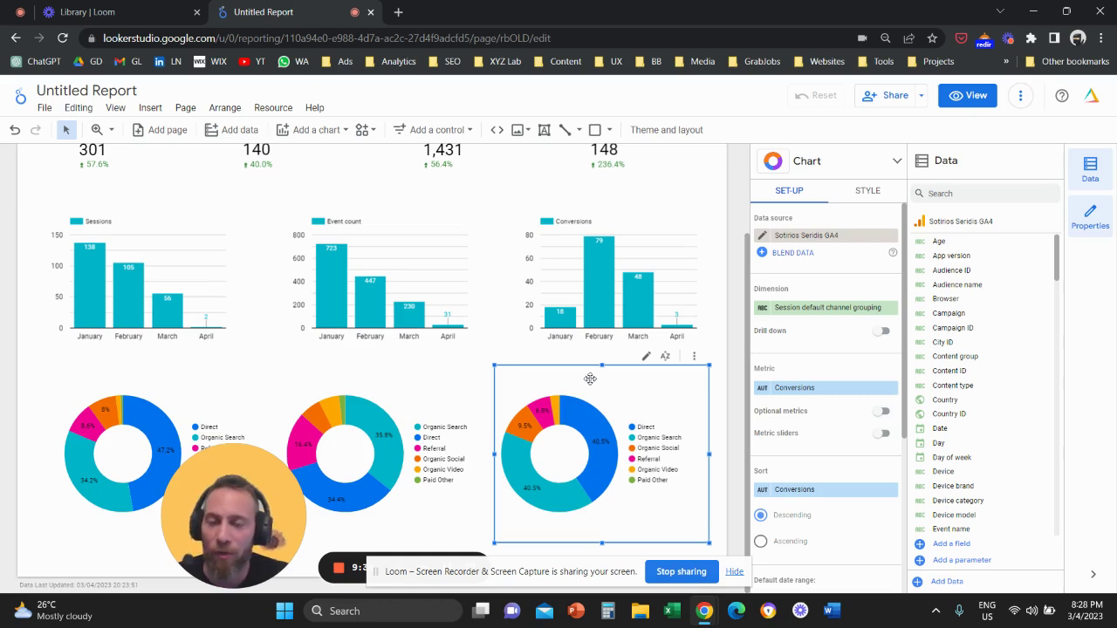
Select the three column charts and three donut charts and move them up together, closer to the scorecards
drag(32, 237, 588, 393)
scroll(499, 441, up, 1)
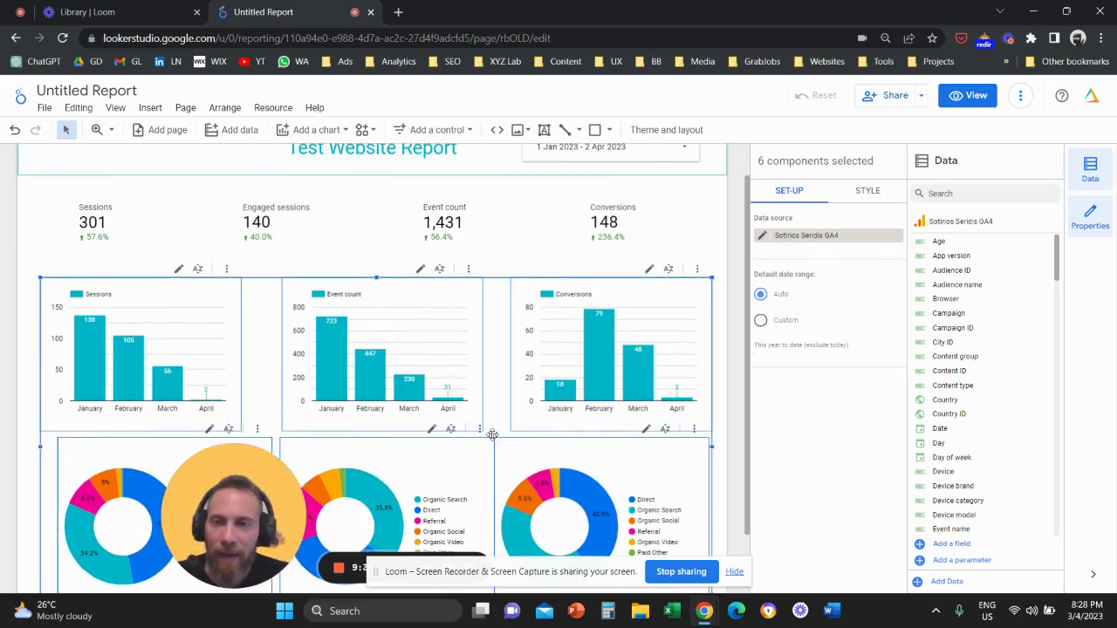
drag(438, 365, 443, 356)
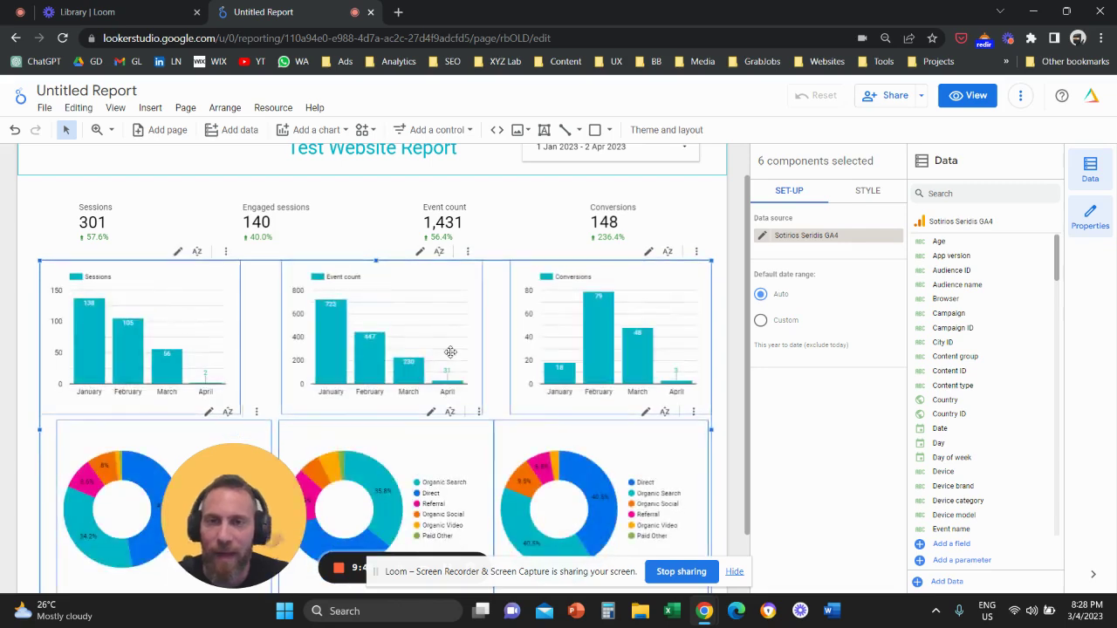
Select the four scorecards and move them up slightly, closer to the report header
scroll(84, 240, up, 1)
drag(661, 275, 658, 275)
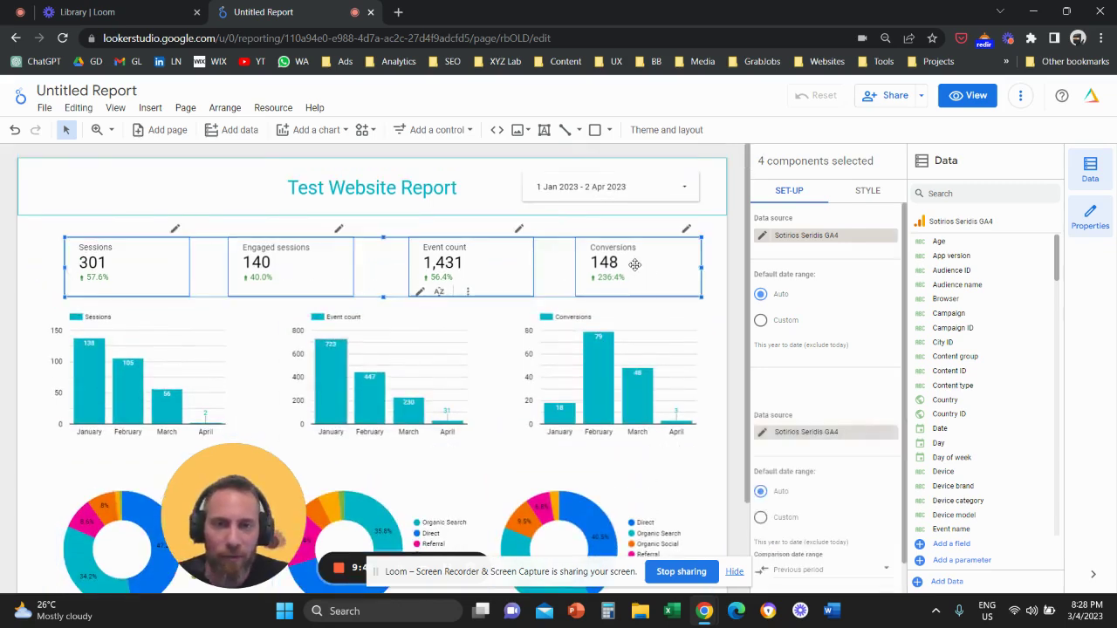
scroll(514, 410, down, 1)
drag(232, 515, 502, 385)
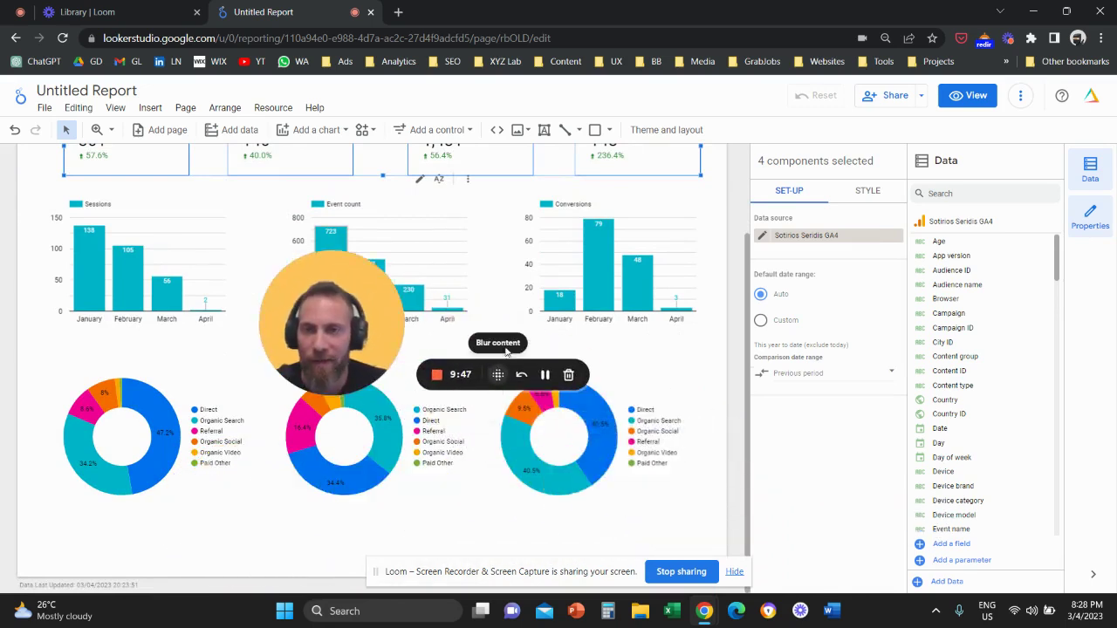
Set the current page's canvas height to 3000 px
scroll(423, 276, up, 1)
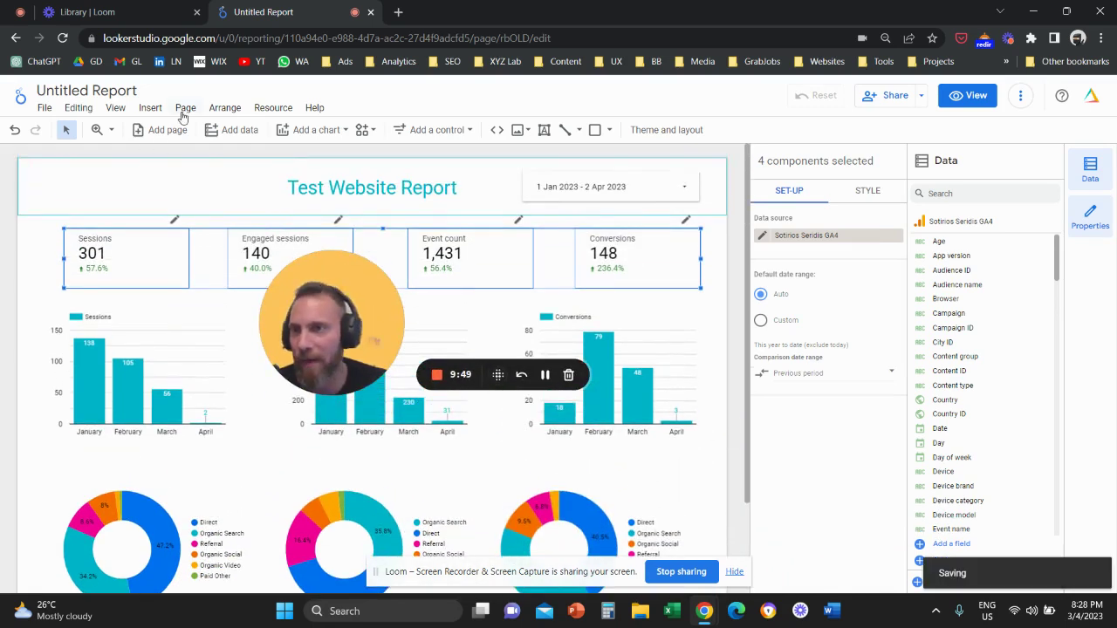
click(184, 110)
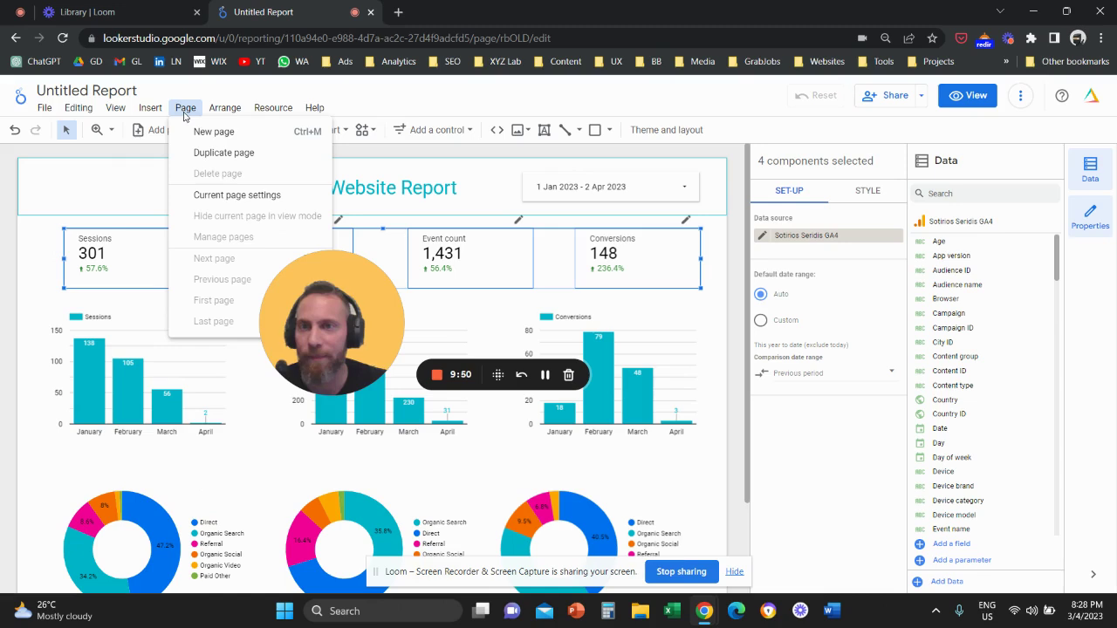
click(221, 196)
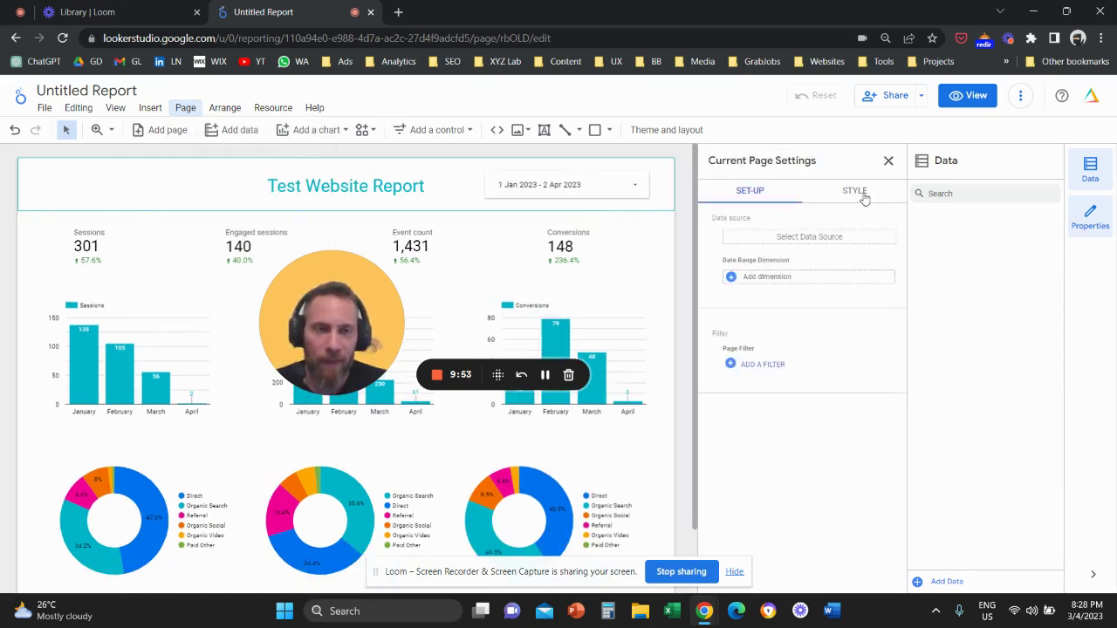
click(855, 191)
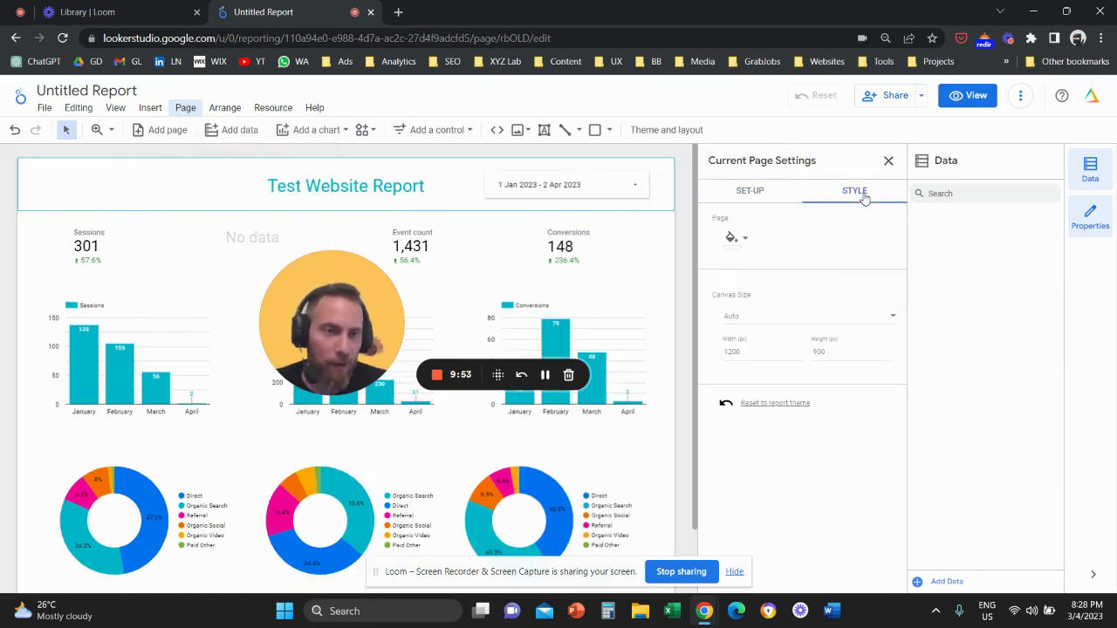
click(852, 352)
text(3000)
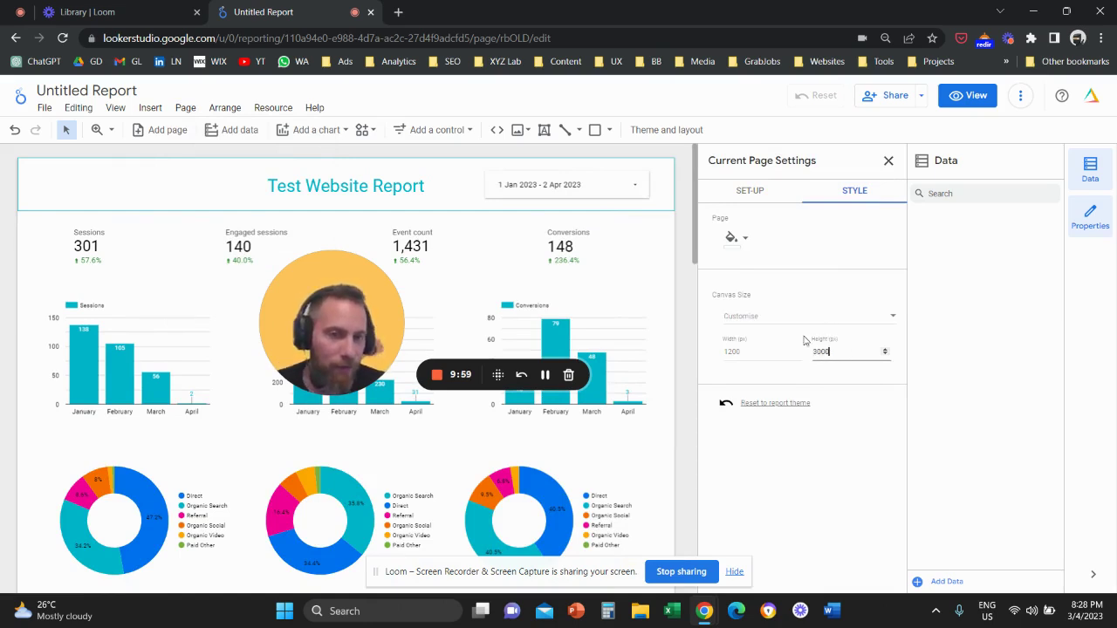
scroll(423, 343, down, 1)
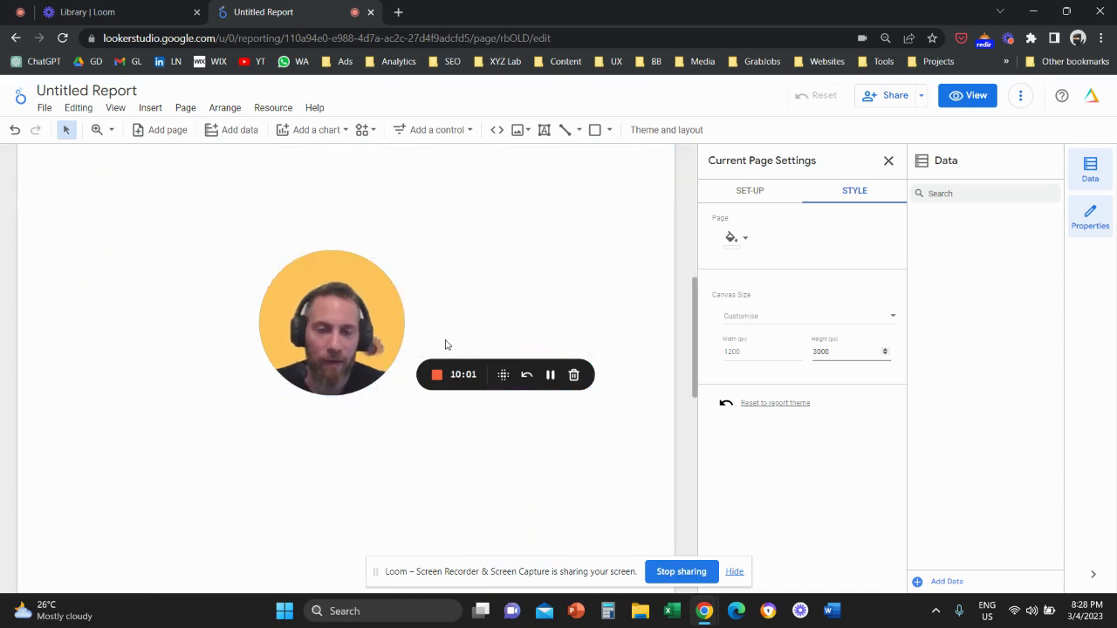
Insert a table directly below the three donut charts, spanning the full width of the donut row
scroll(445, 358, up, 3)
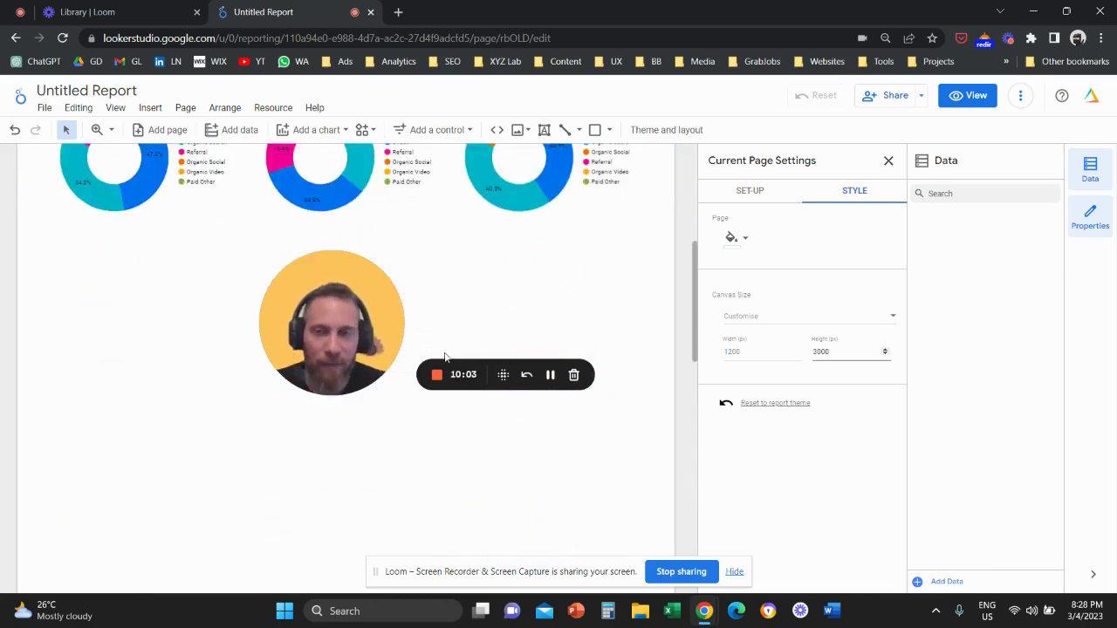
scroll(443, 349, up, 5)
scroll(415, 332, down, 1)
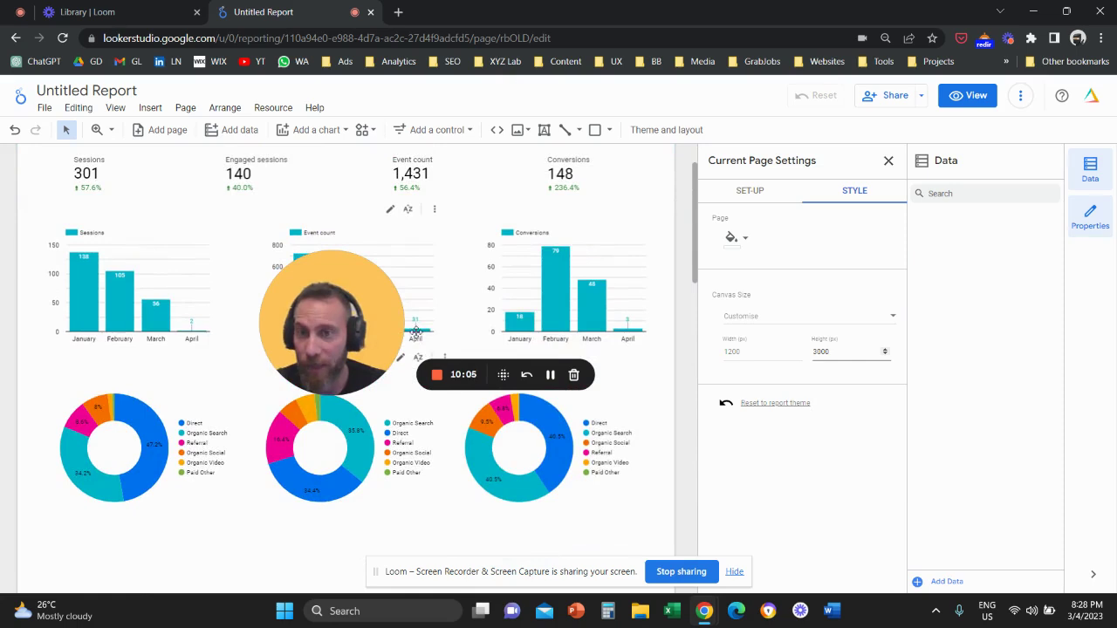
drag(397, 336, 471, 373)
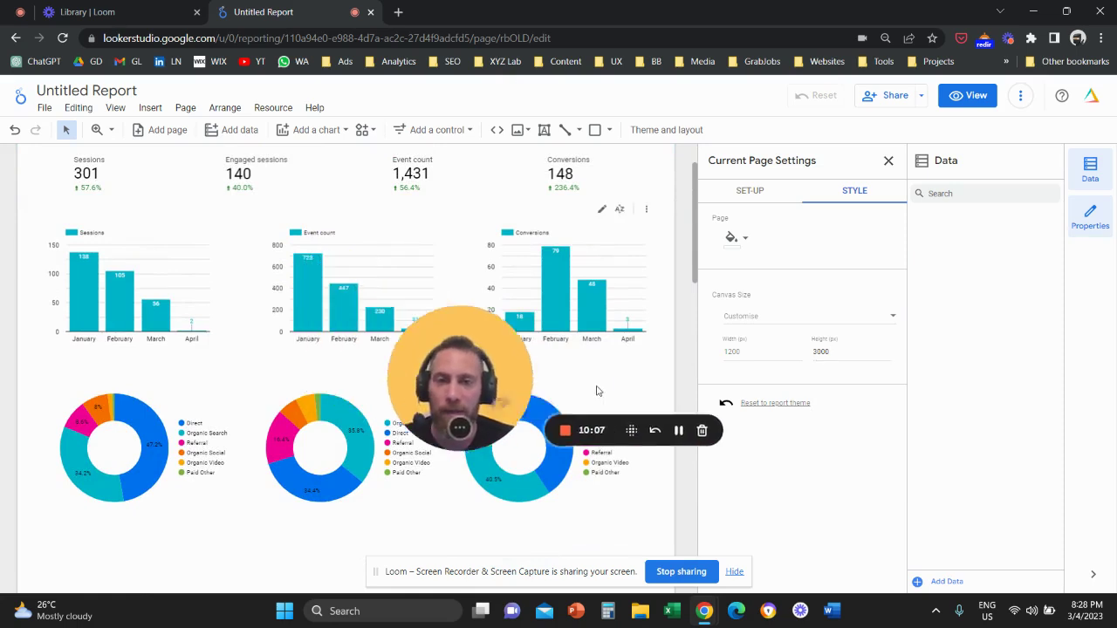
scroll(418, 339, down, 3)
scroll(384, 294, up, 1)
click(151, 108)
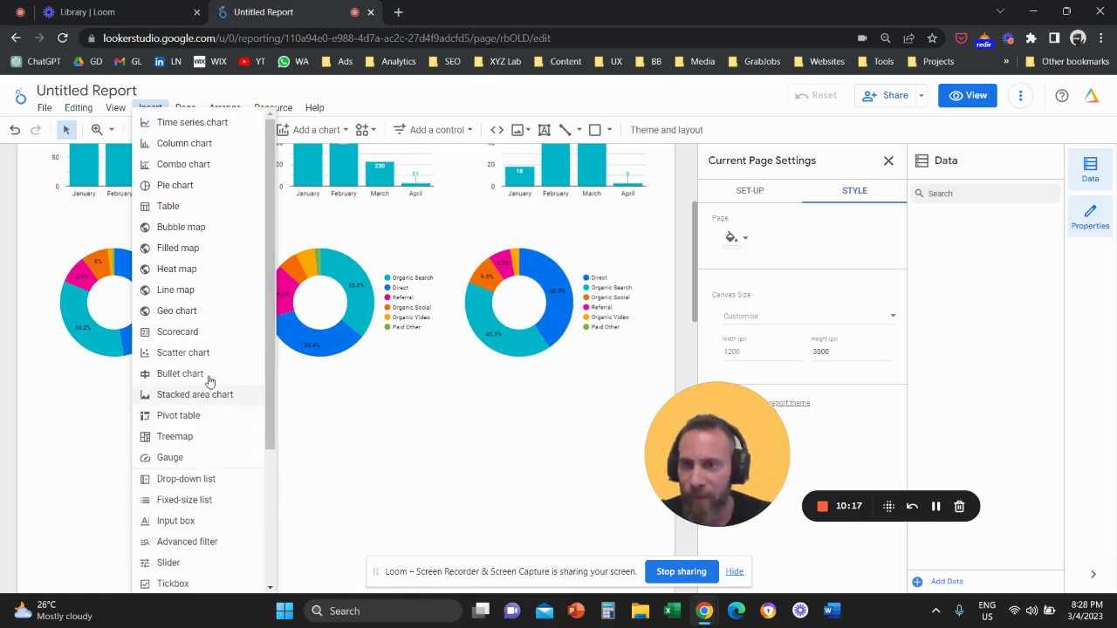
click(197, 208)
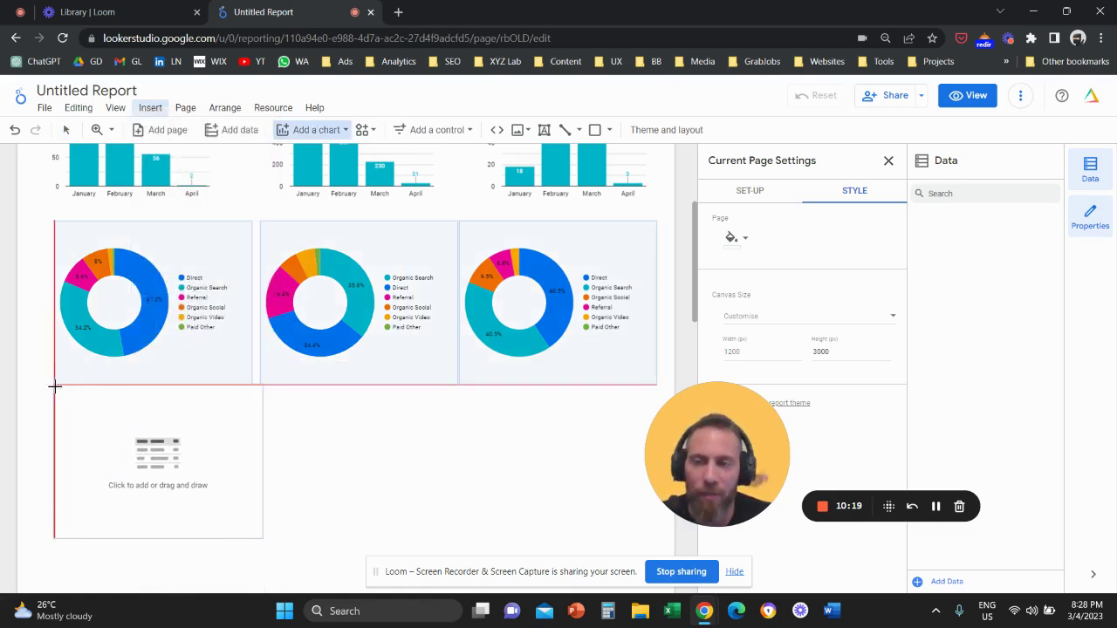
click(57, 385)
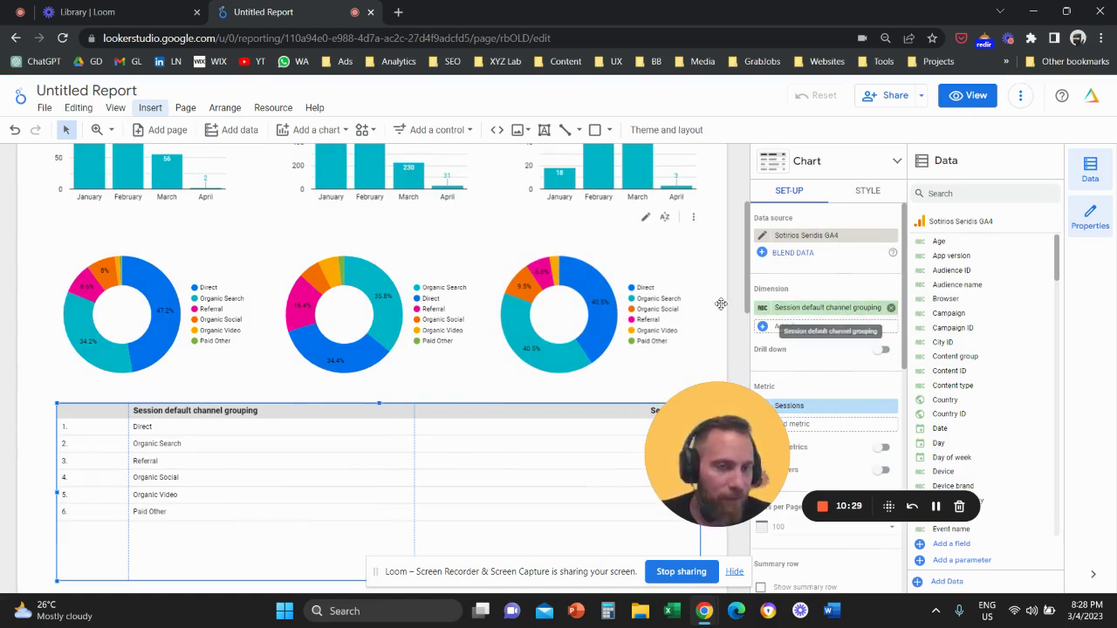
Check the dimension of the new channel table and add Engaged sessions as its second metric
click(807, 315)
click(834, 278)
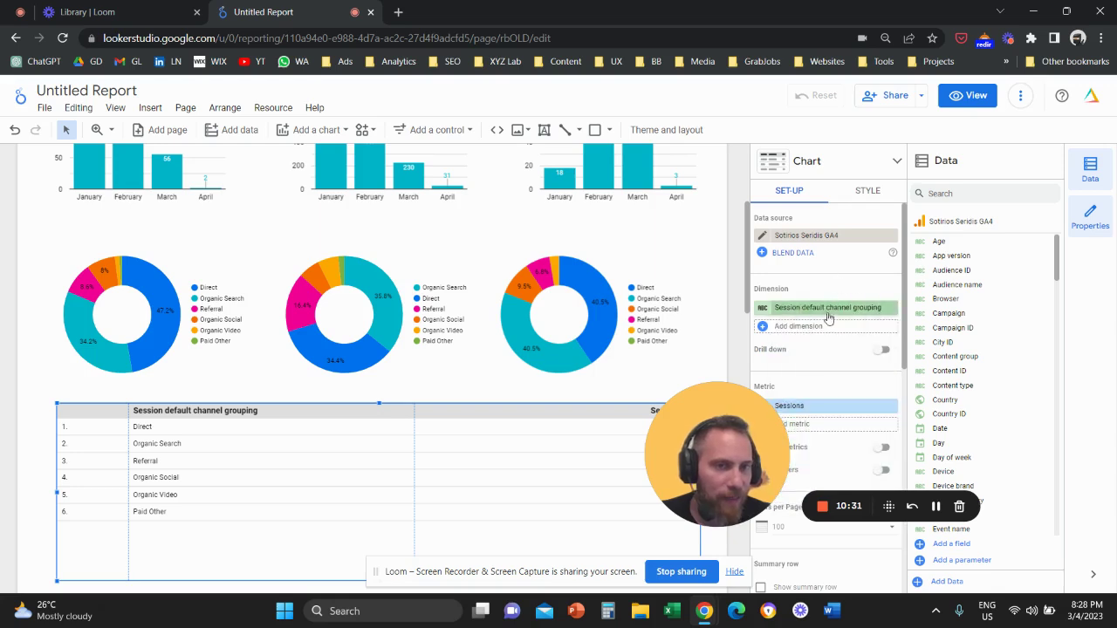
drag(750, 419, 681, 423)
click(814, 425)
text(enage)
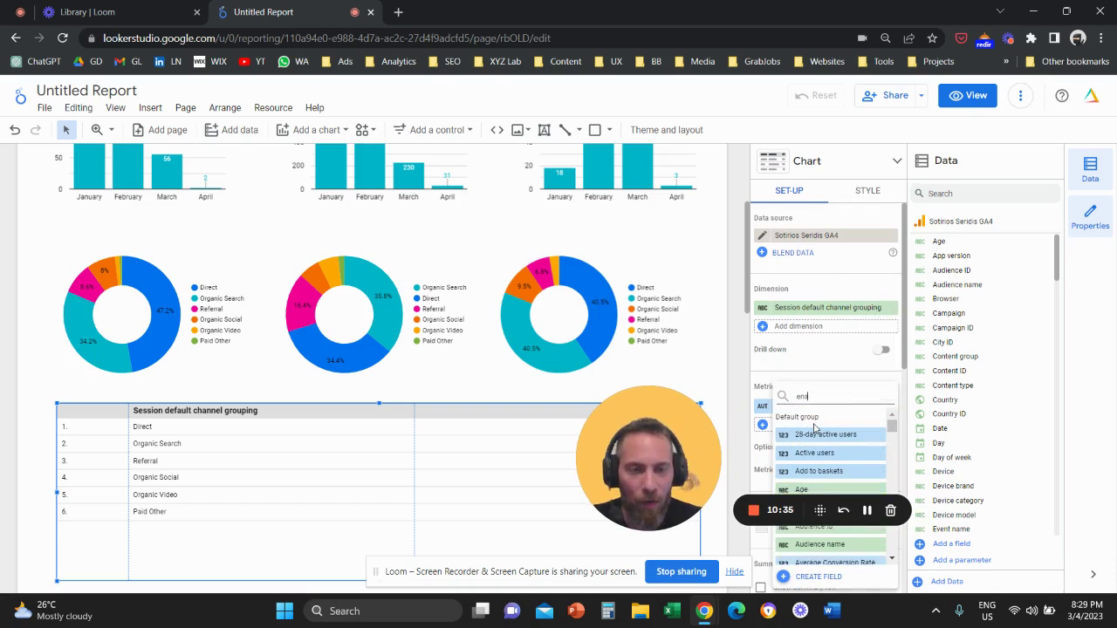
key(BackSpace)
key(BackSpace)
key(BackSpace)
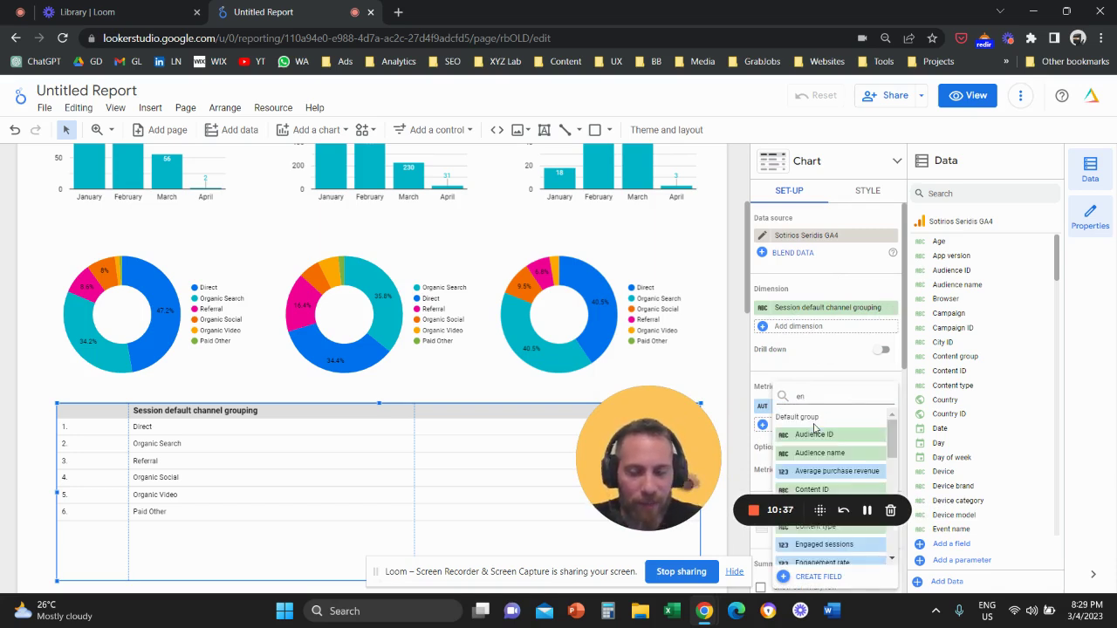
text(gage)
click(820, 434)
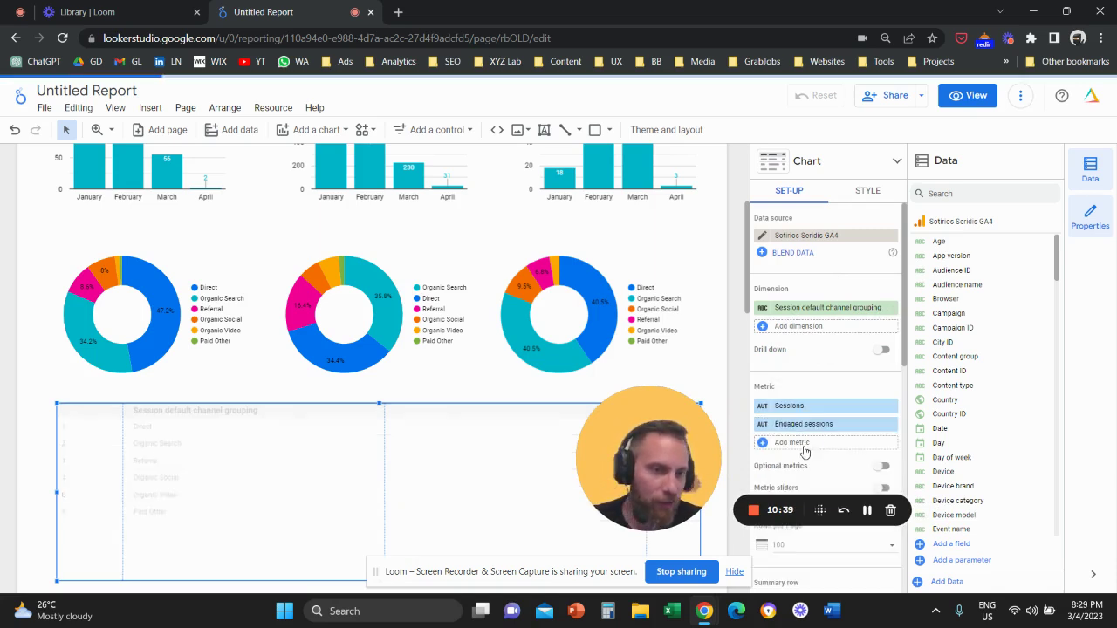
Add Event count and Conversions as further metrics of the channel table
click(807, 445)
text(ev)
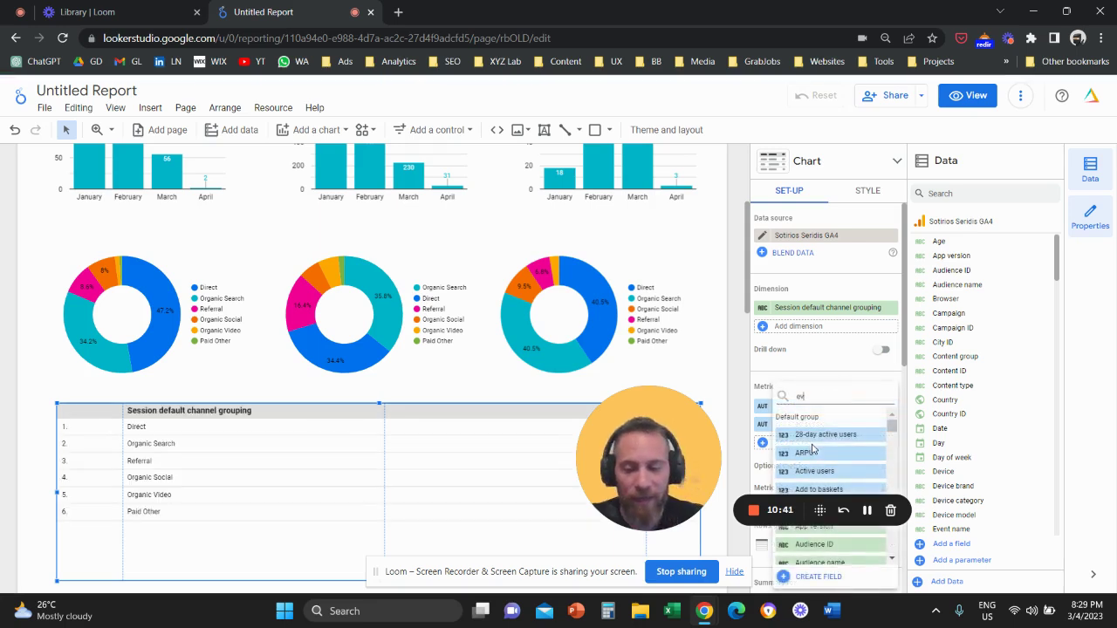
text(ent)
click(814, 434)
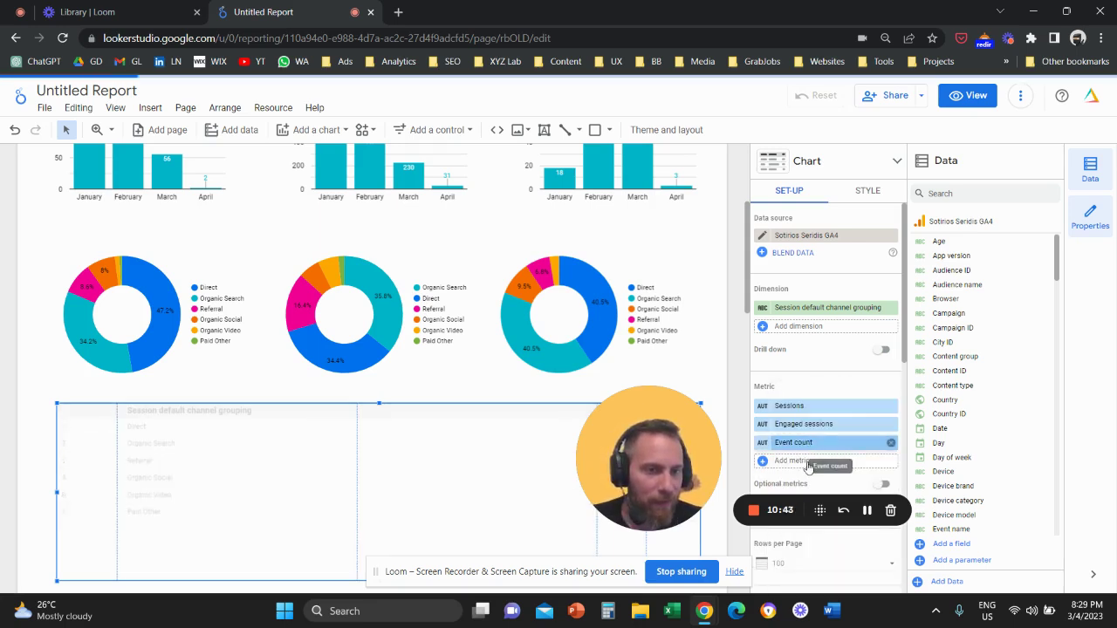
click(809, 462)
text(conversio)
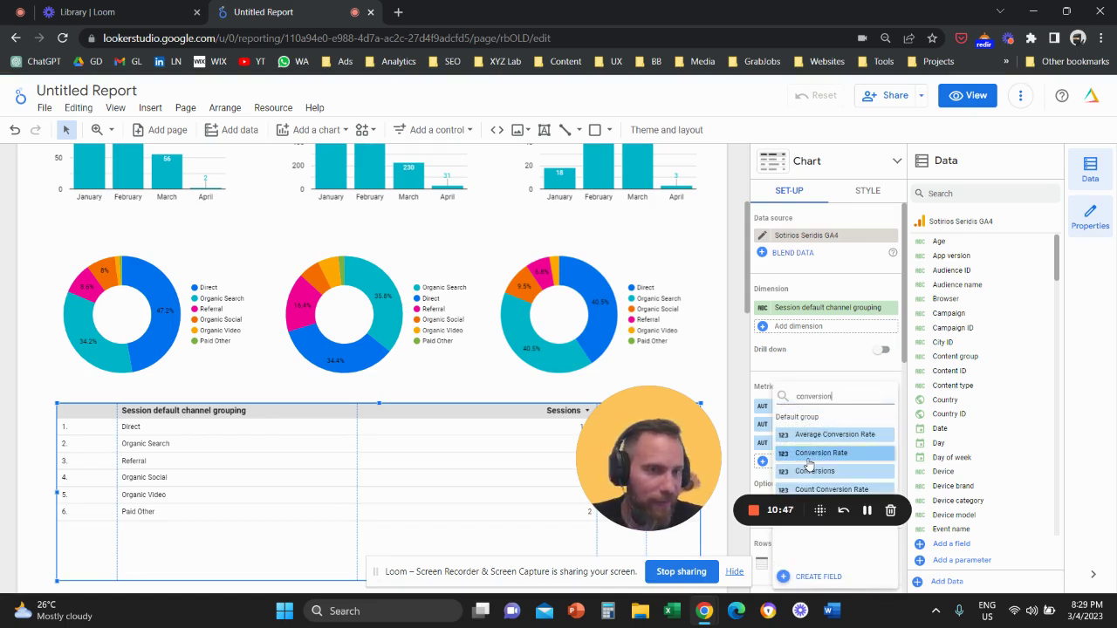
text(n)
click(804, 470)
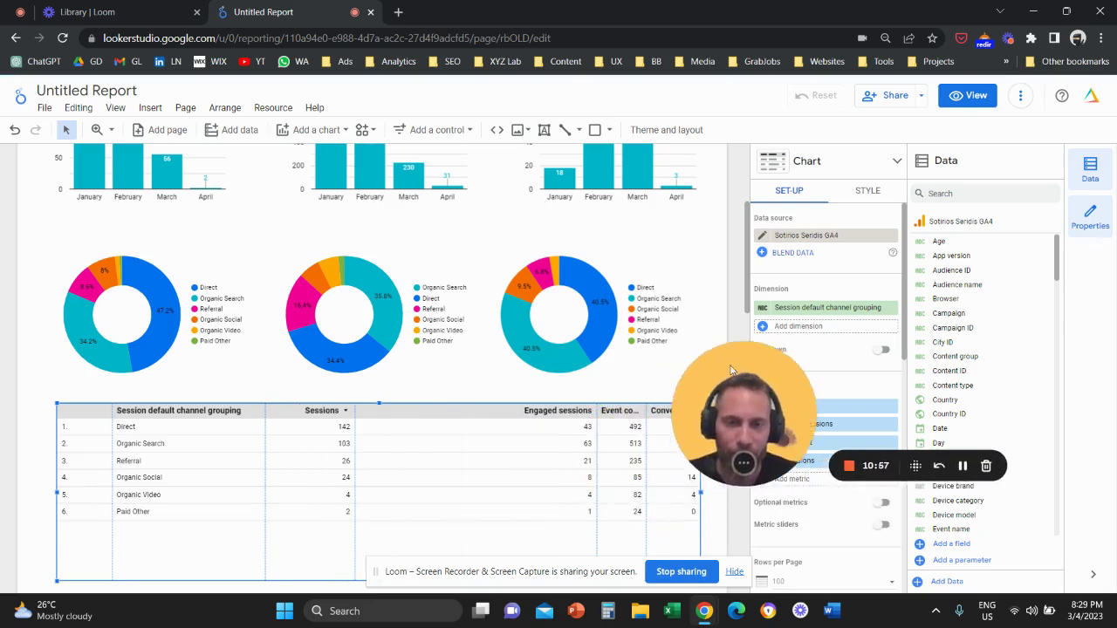
Even out the widths of the table's metric columns and switch the table to the heatmap style
drag(600, 422, 572, 421)
drag(646, 411, 558, 413)
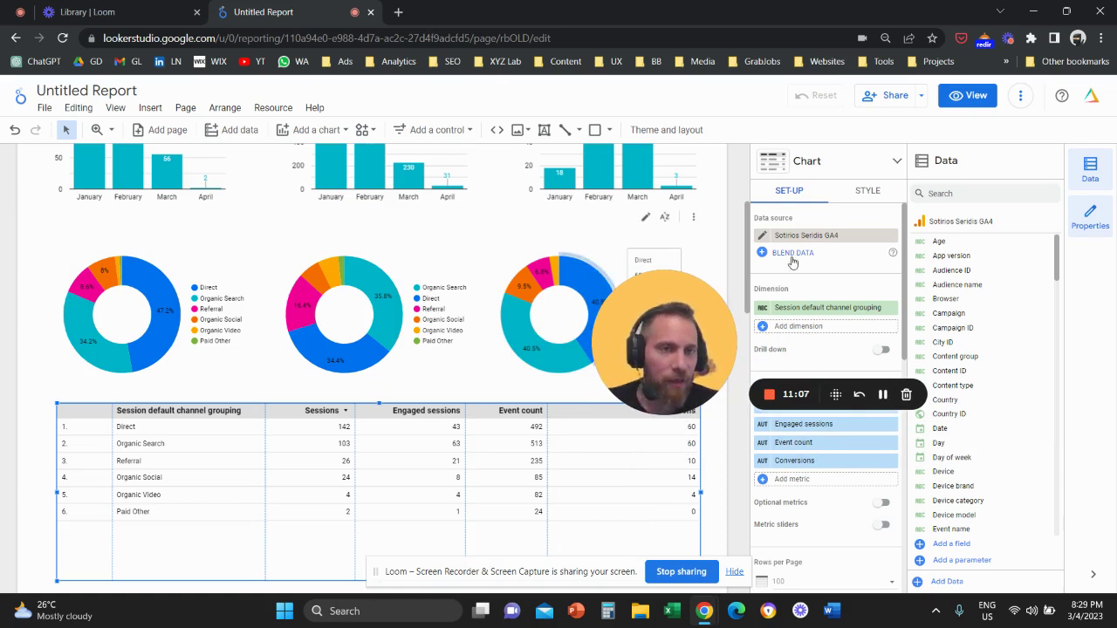
click(894, 162)
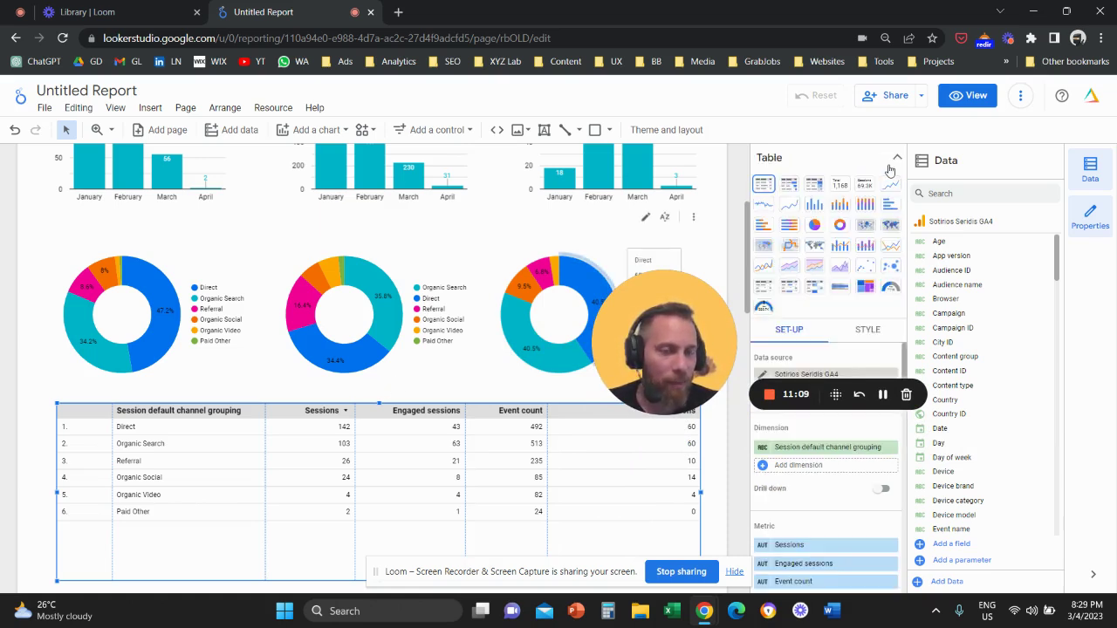
click(811, 187)
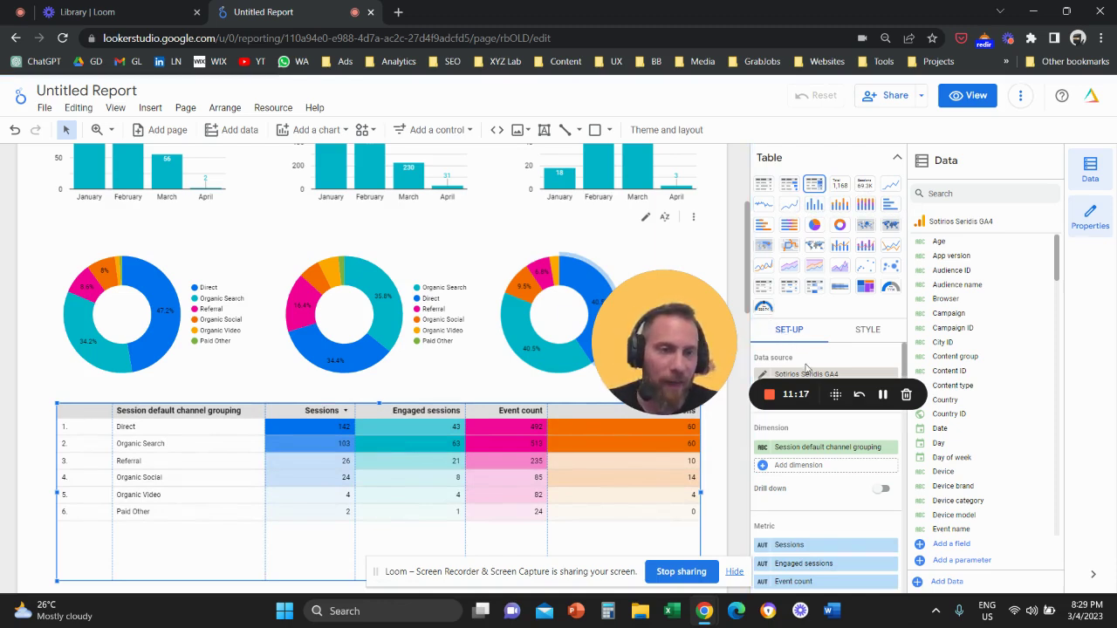
Show the summary row with grand totals in the channel heatmap table
scroll(820, 419, down, 5)
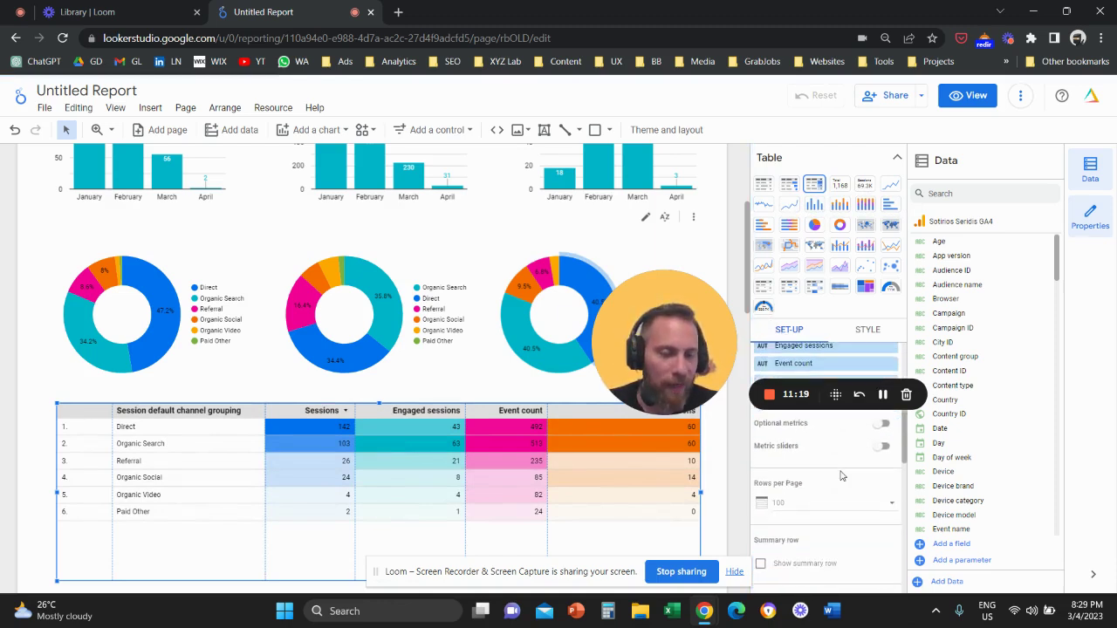
scroll(838, 480, down, 2)
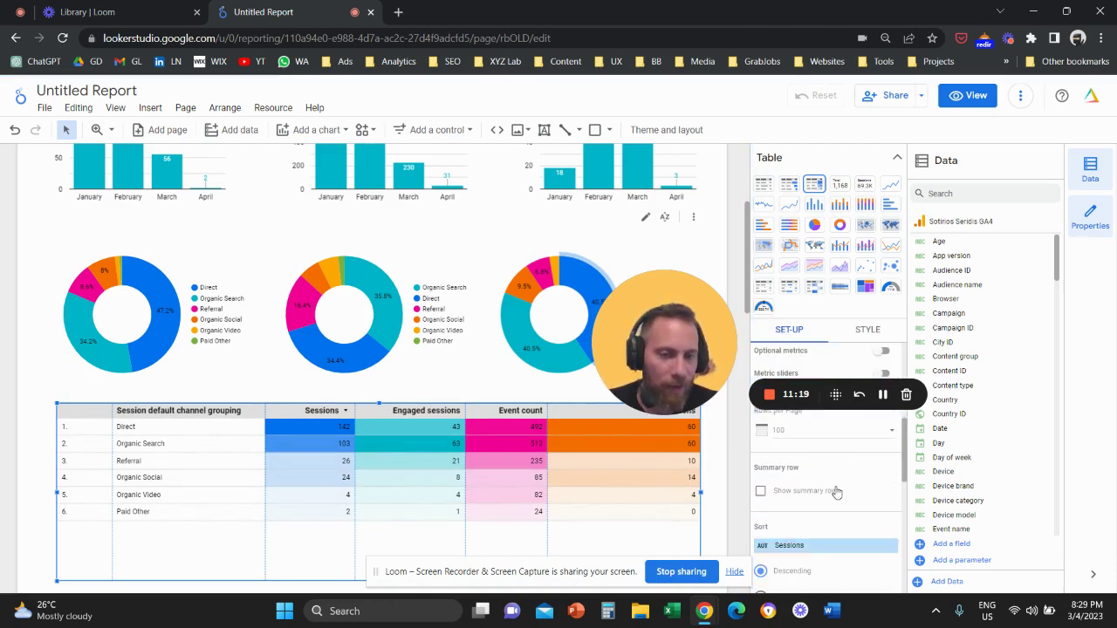
click(786, 494)
scroll(96, 495, down, 1)
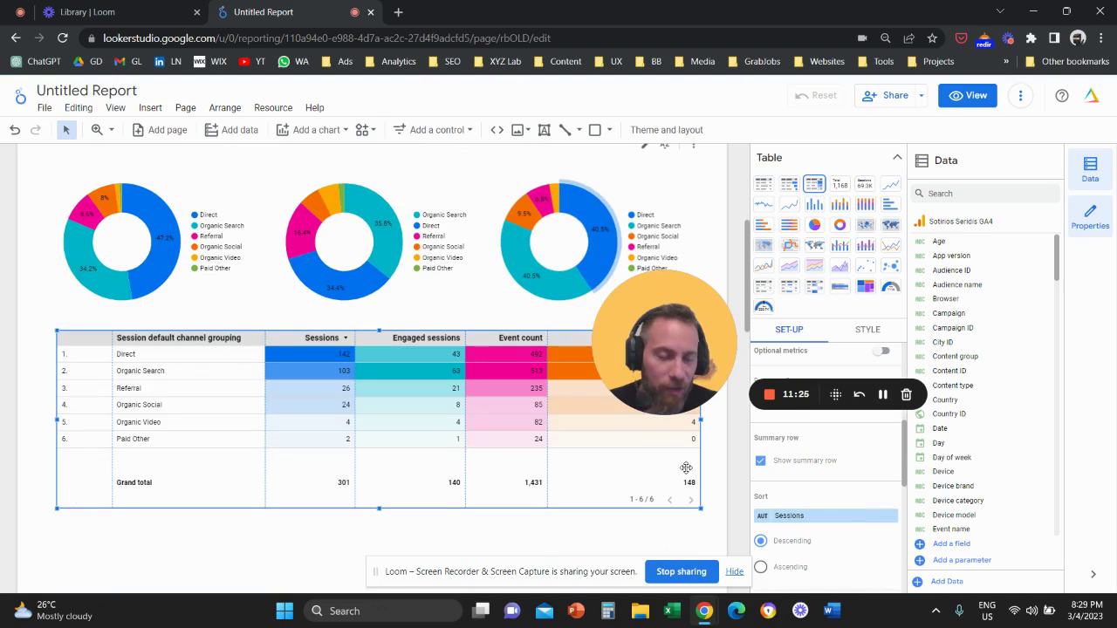
Set the comparison date range of the channel table to Previous period
scroll(804, 474, down, 3)
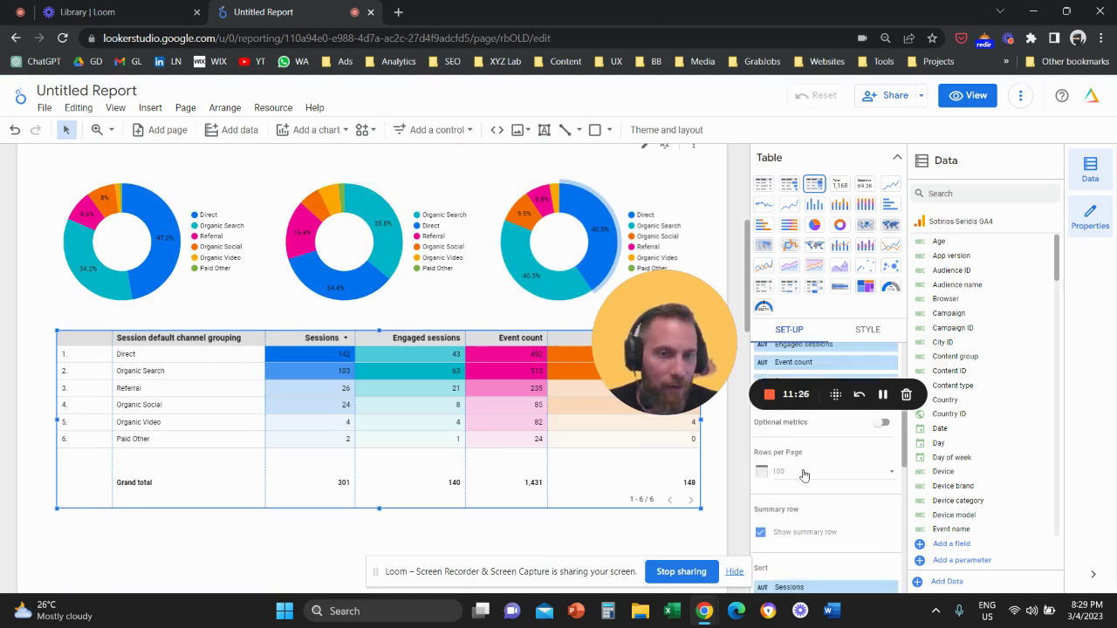
scroll(804, 478, down, 4)
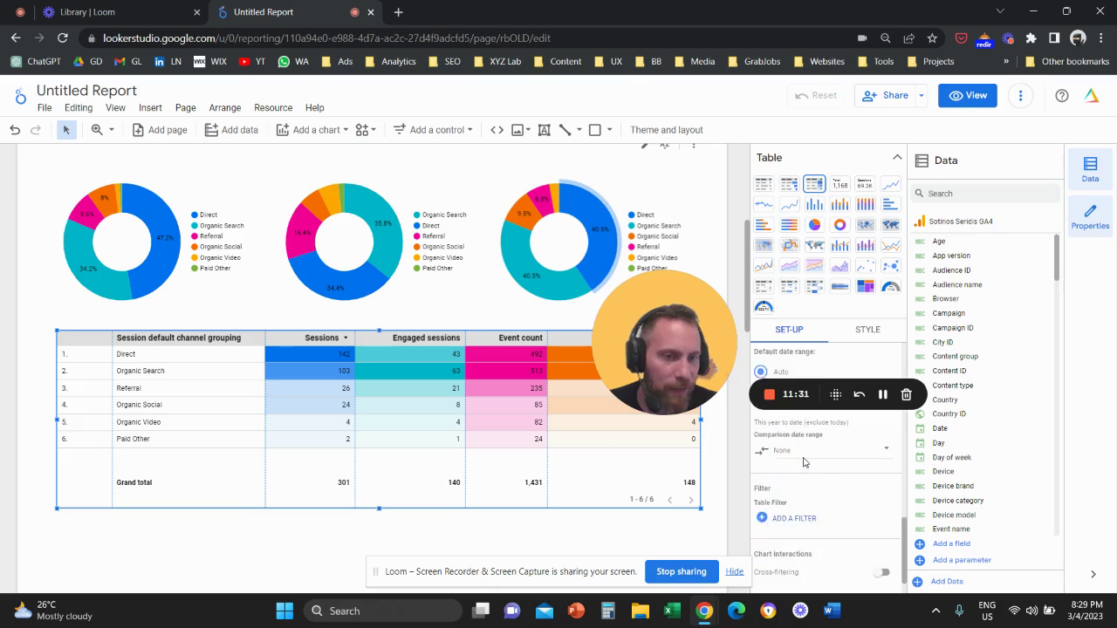
click(804, 449)
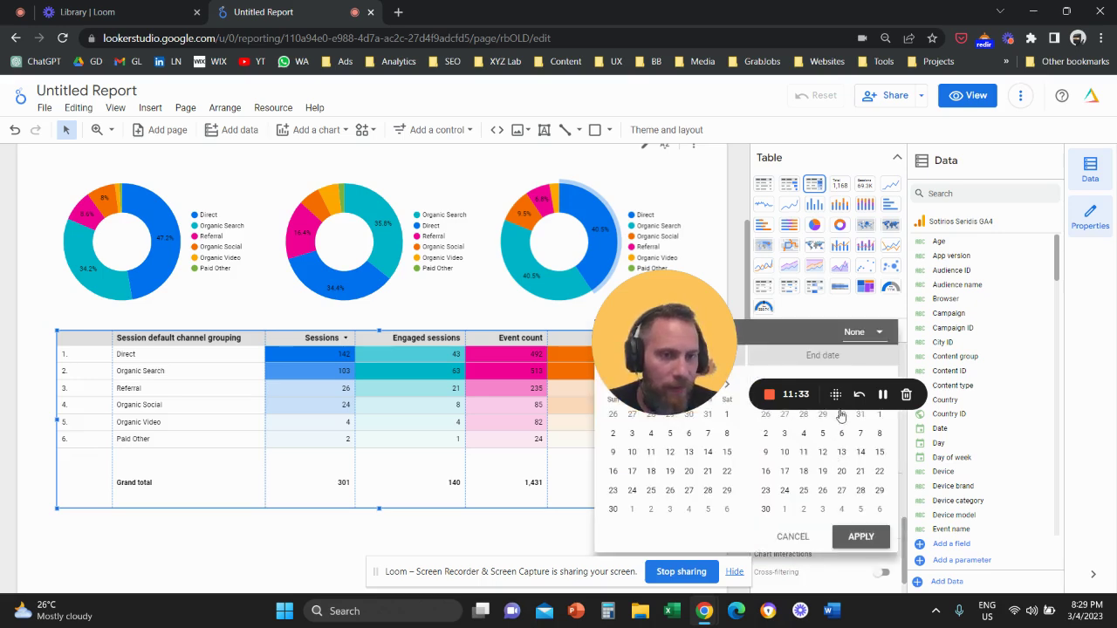
click(865, 335)
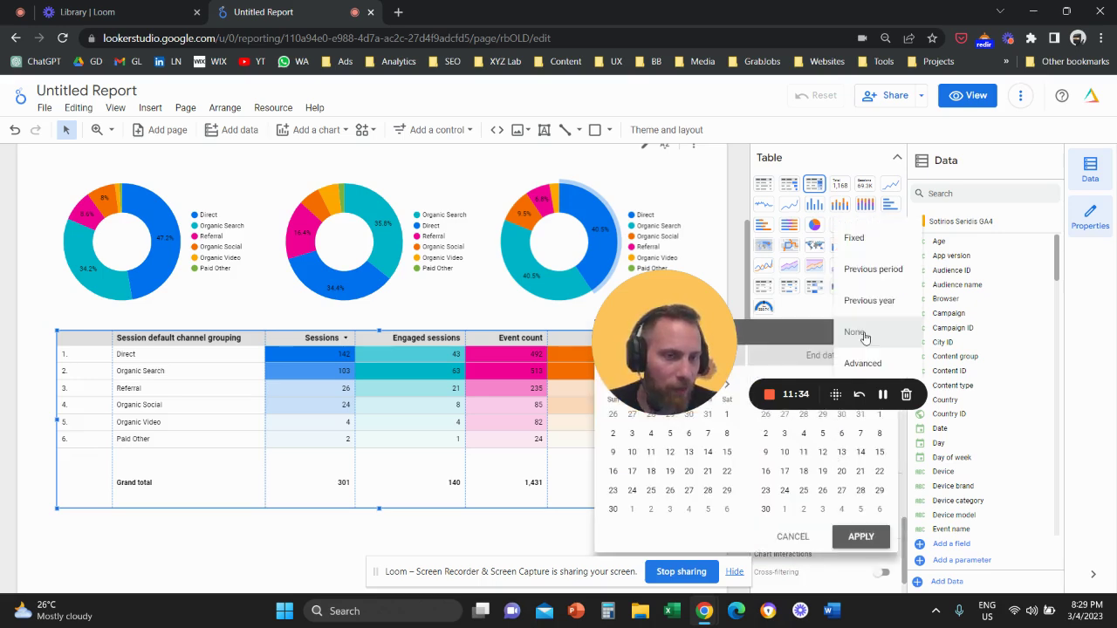
click(872, 270)
click(860, 536)
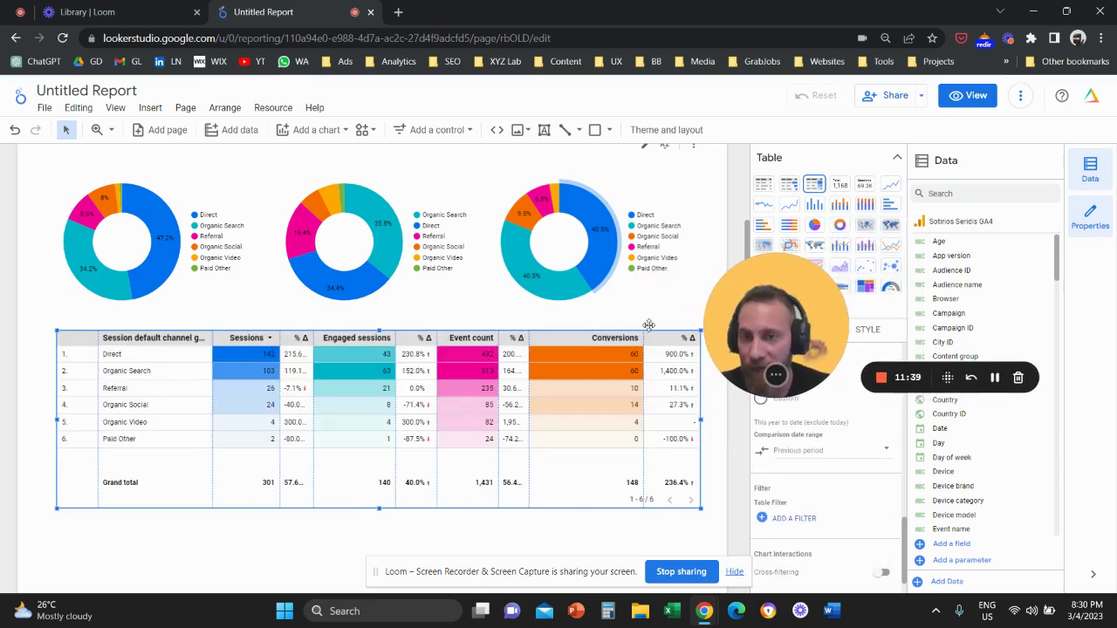
Narrow the channel, Sessions, Engaged sessions and Event count columns and widen their percentage change columns so those values fit
drag(198, 340, 182, 340)
drag(279, 338, 247, 338)
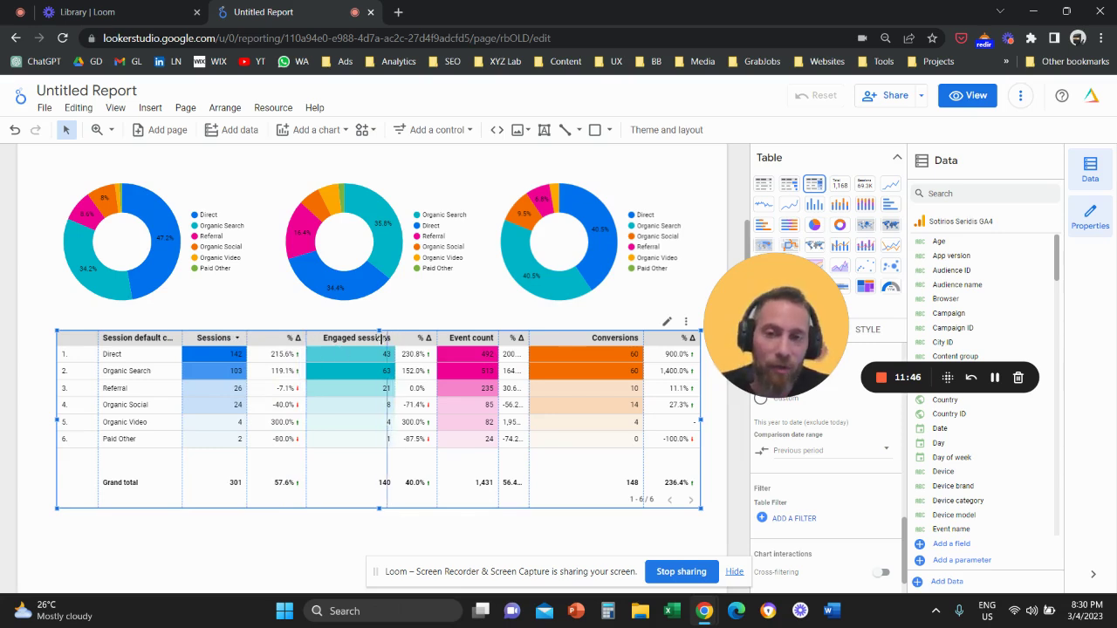
drag(381, 338, 381, 338)
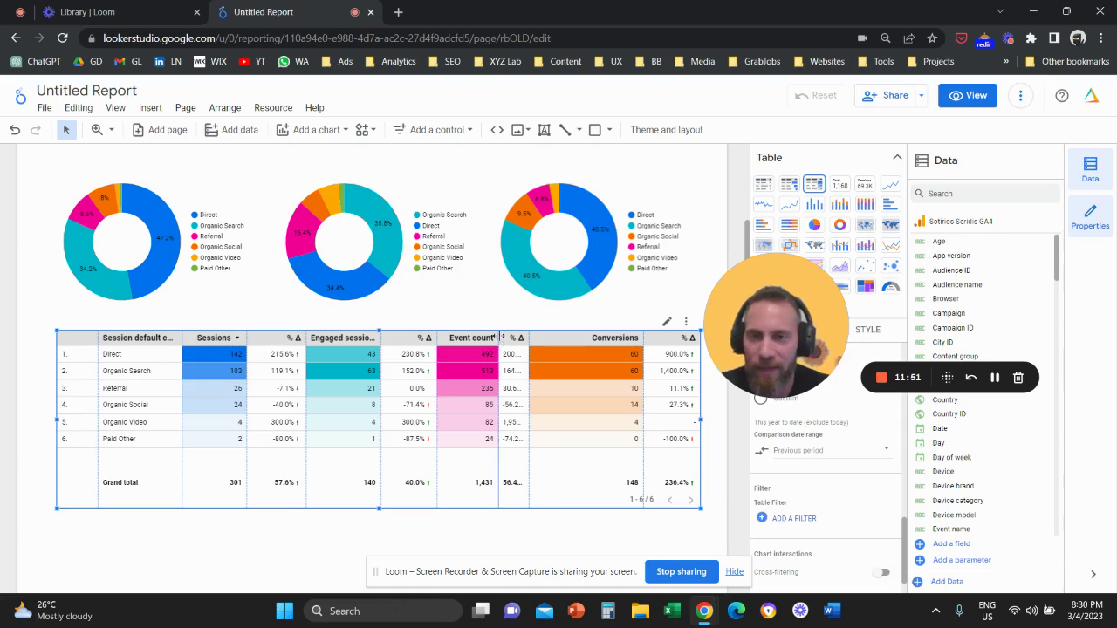
drag(491, 343, 555, 340)
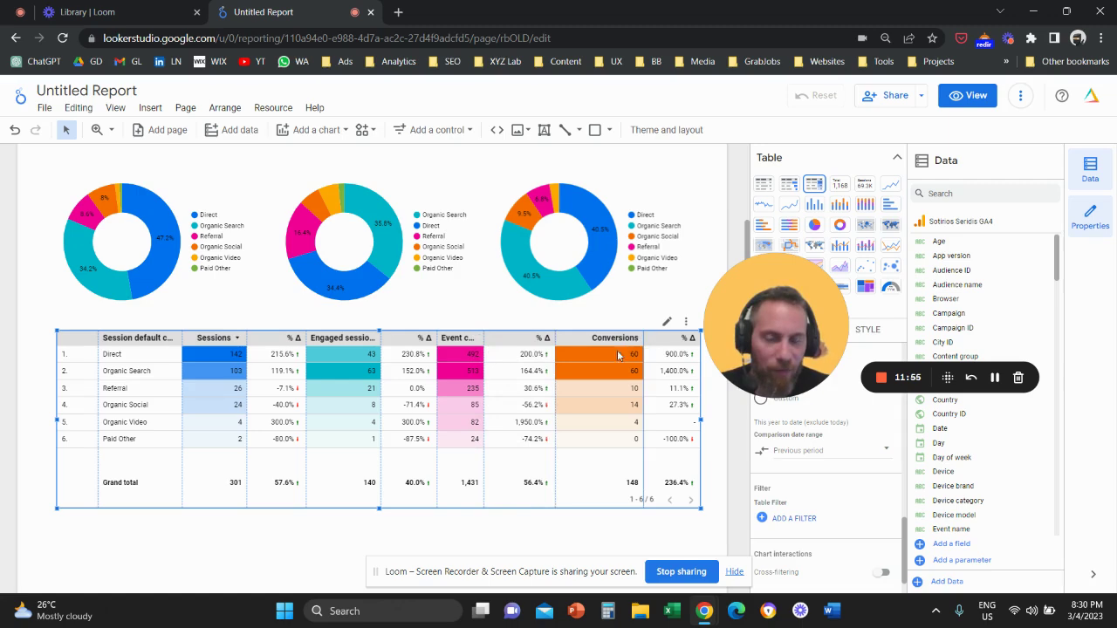
drag(300, 393, 310, 393)
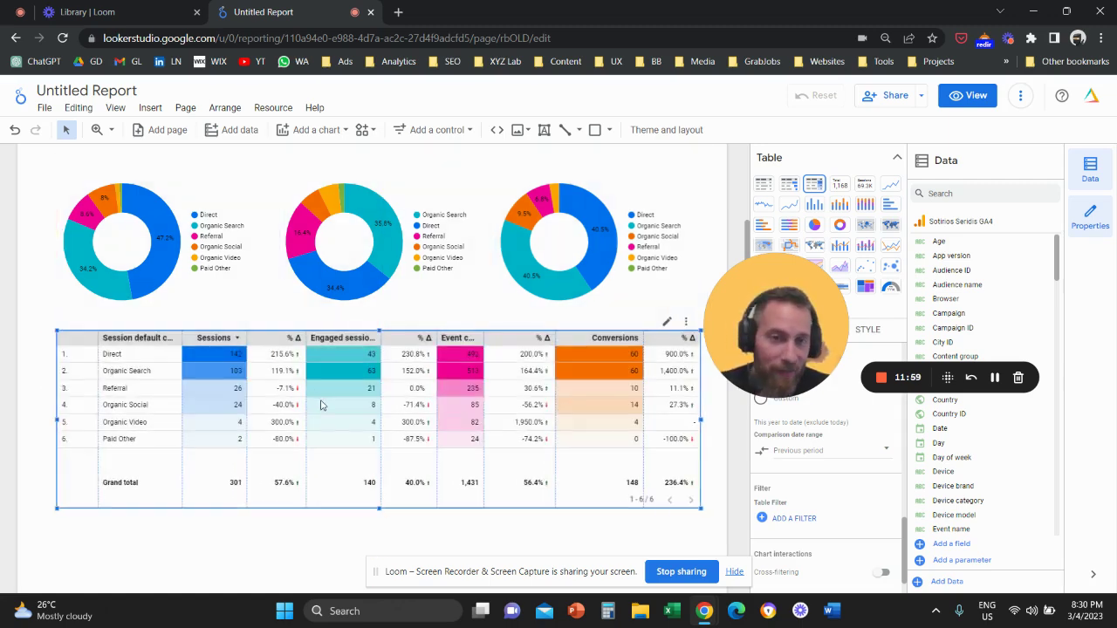
Select the row of four scorecards and the row of three column charts in turn to review the report layout
scroll(310, 397, up, 5)
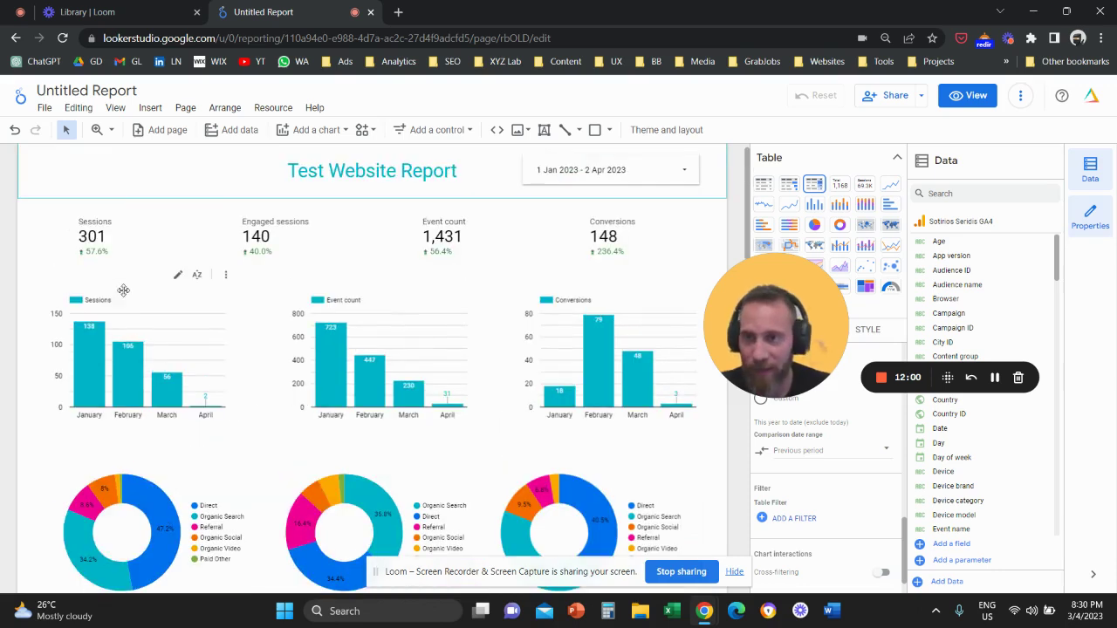
drag(641, 261, 640, 262)
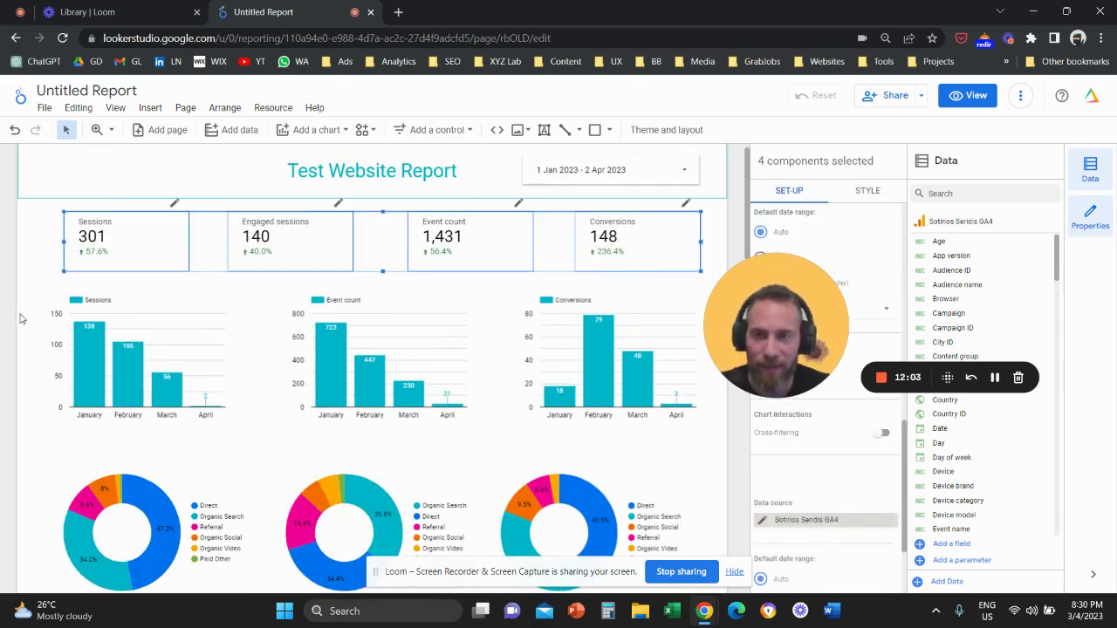
drag(12, 291, 518, 385)
drag(621, 381, 622, 381)
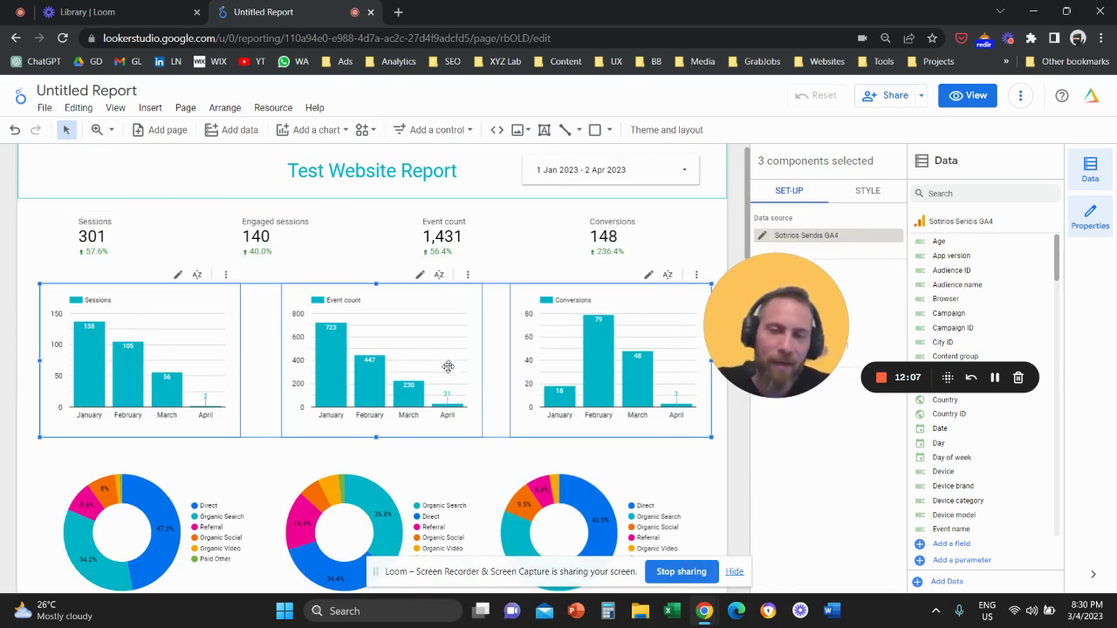
Select the three donut charts together, shift them slightly up and to the left, and select the channel table
scroll(479, 357, down, 3)
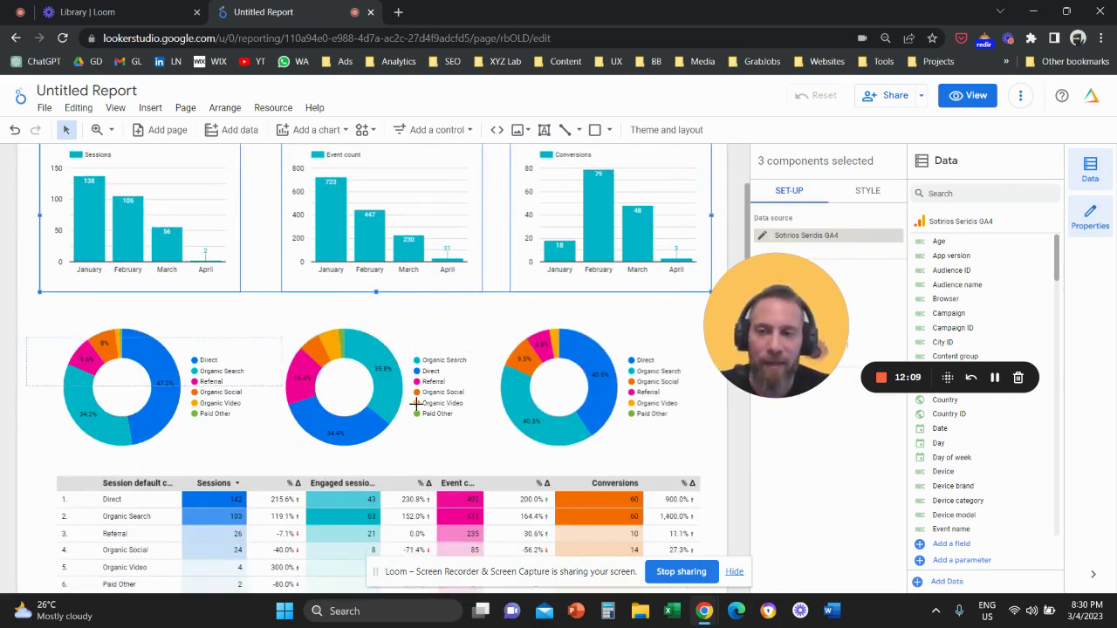
drag(649, 415, 581, 399)
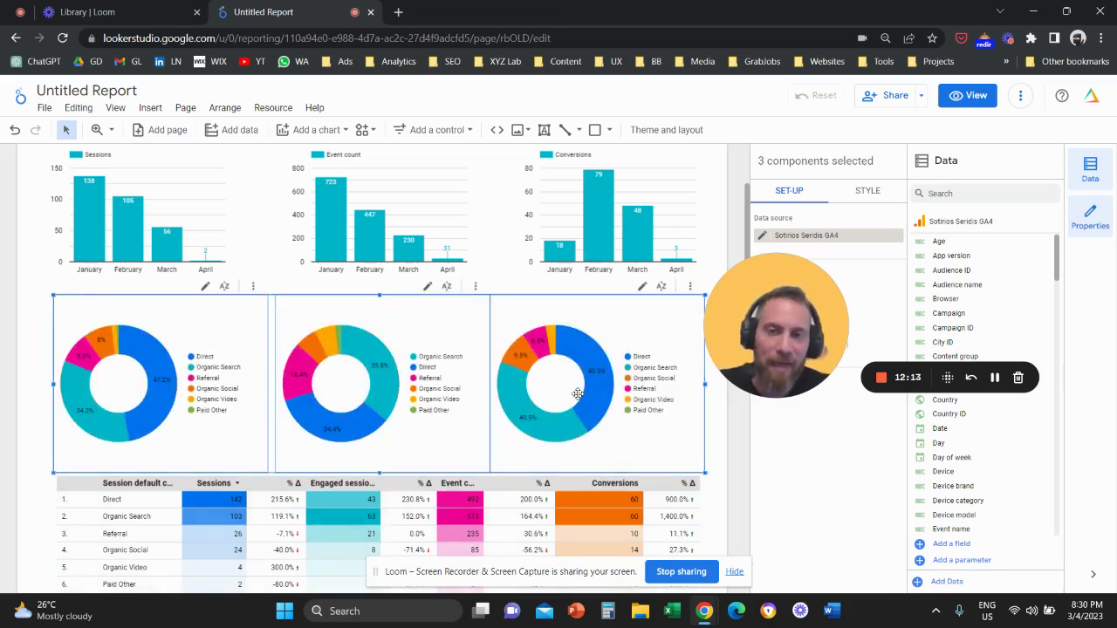
scroll(579, 394, down, 2)
click(491, 399)
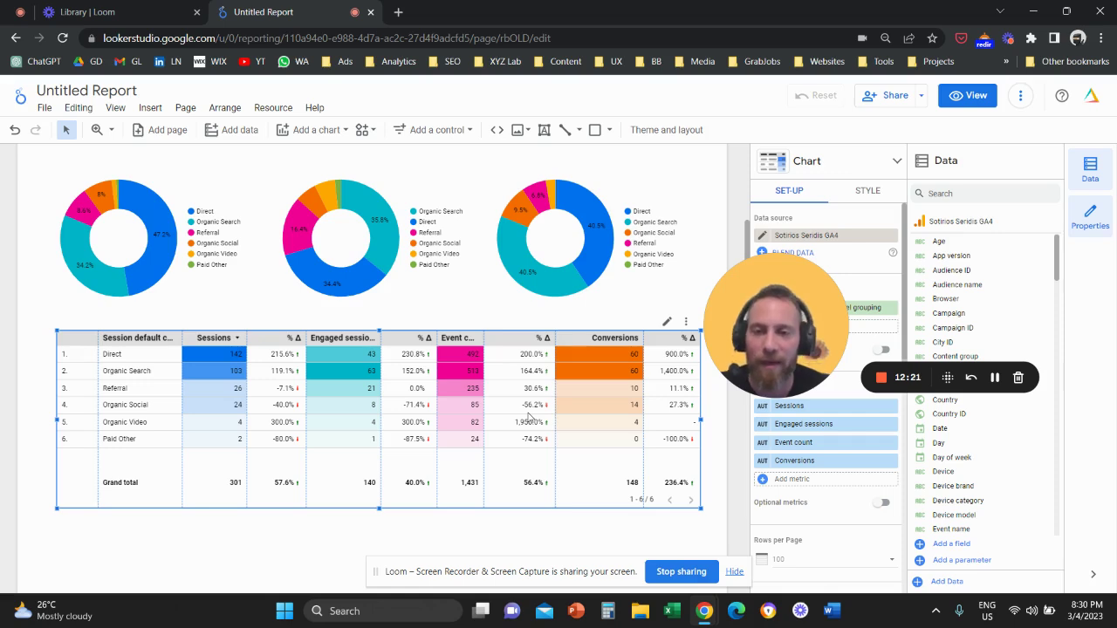
Duplicate the channel table and place the copy in the empty area directly below the original
scroll(527, 417, down, 1)
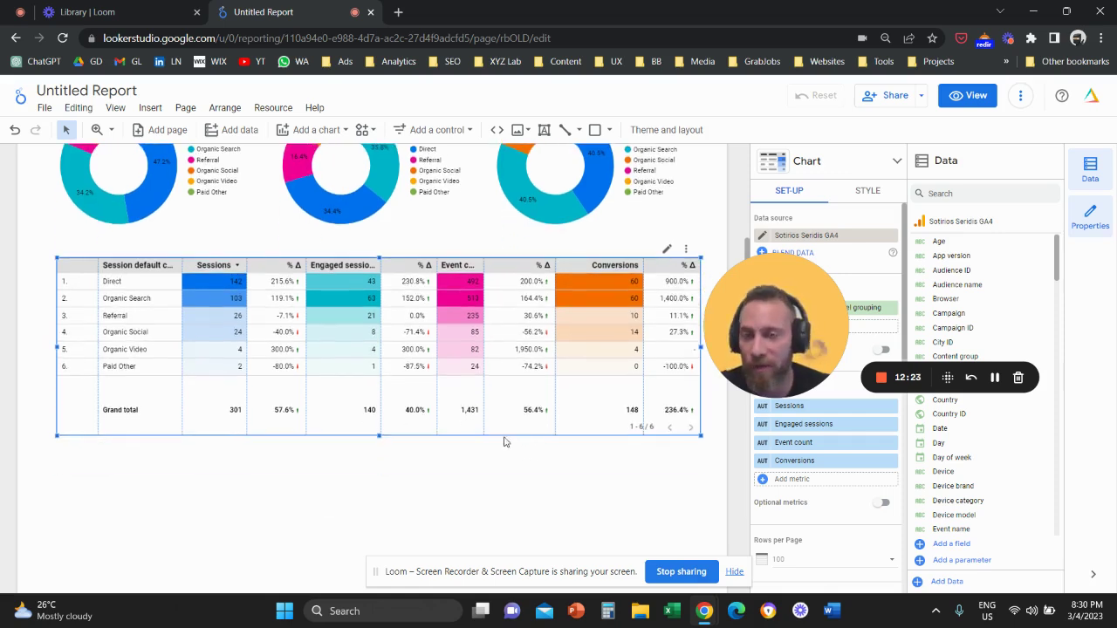
scroll(445, 410, down, 1)
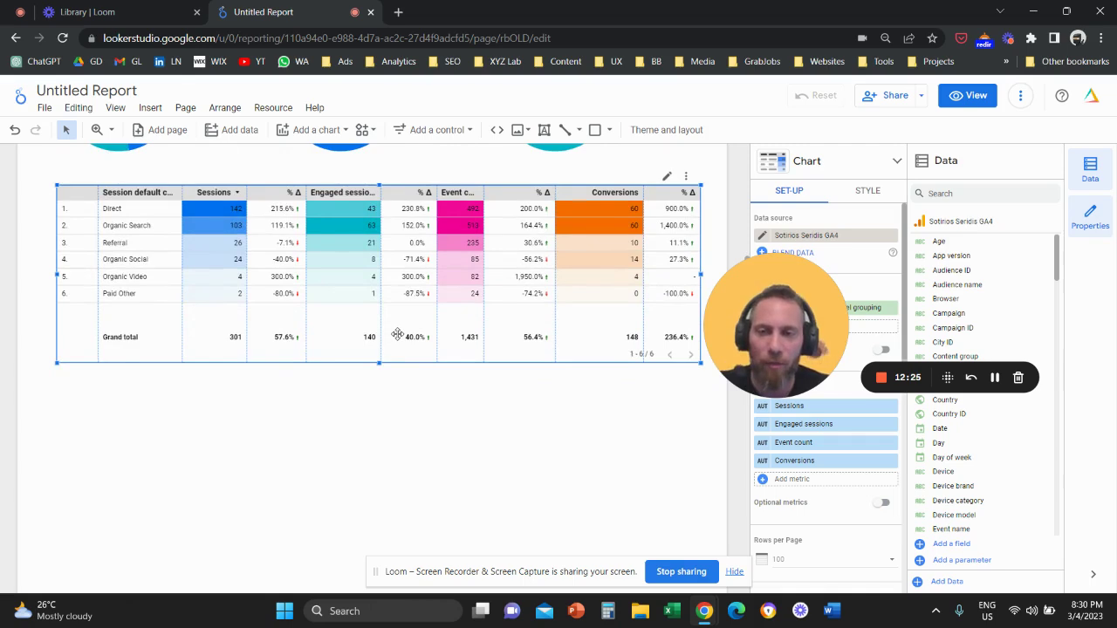
scroll(397, 334, up, 1)
key(ctrl+d)
drag(369, 424, 370, 508)
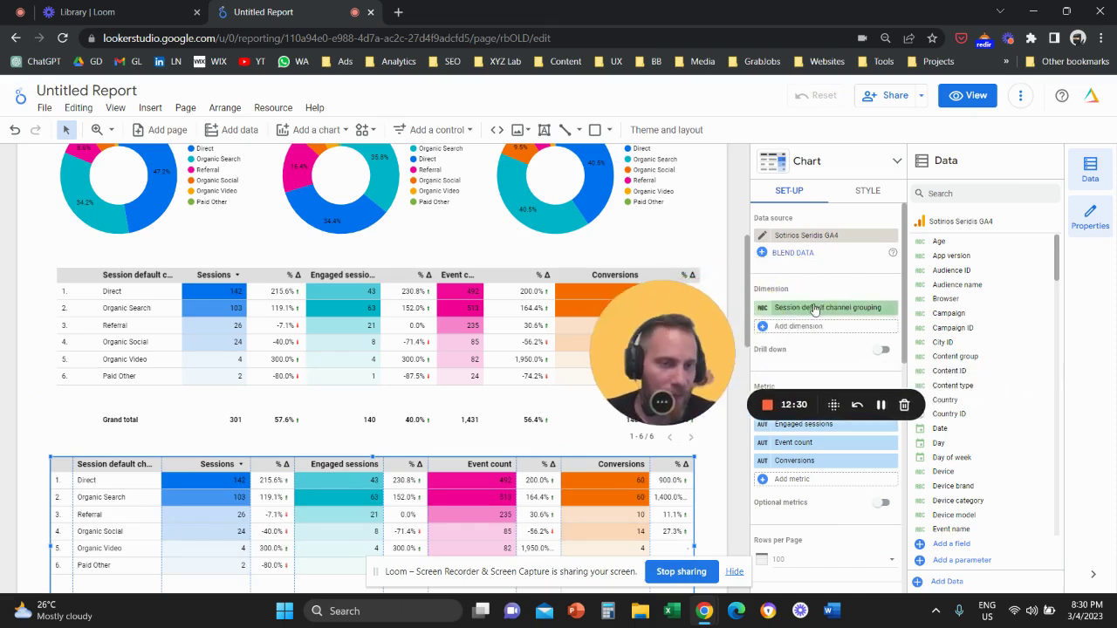
Replace the copied table's Session default channel grouping dimension with Full page URL
click(825, 327)
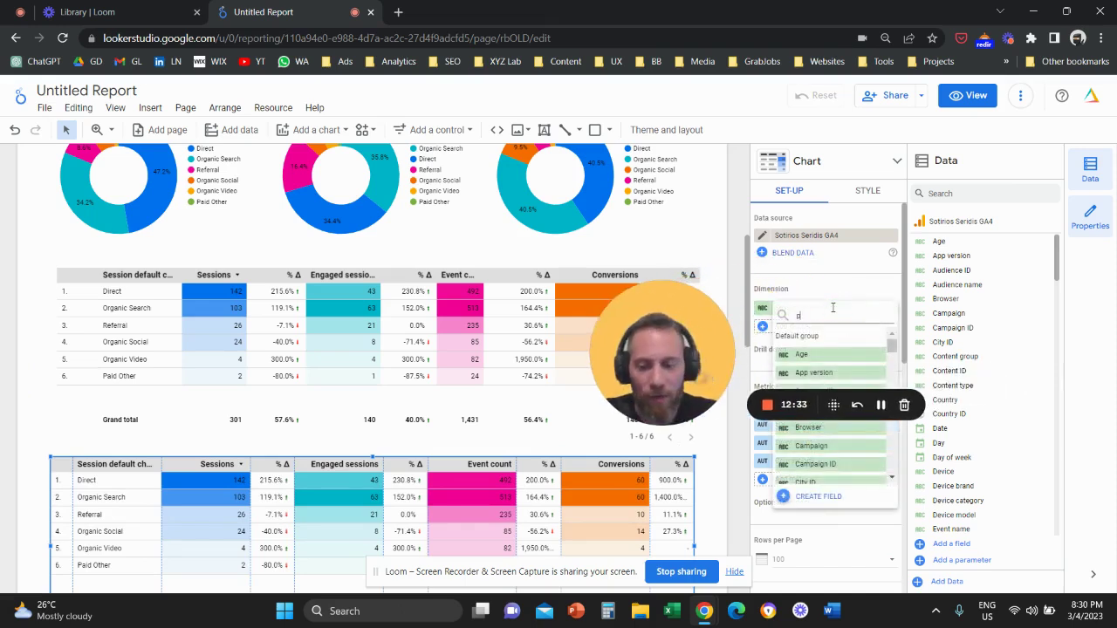
text(page)
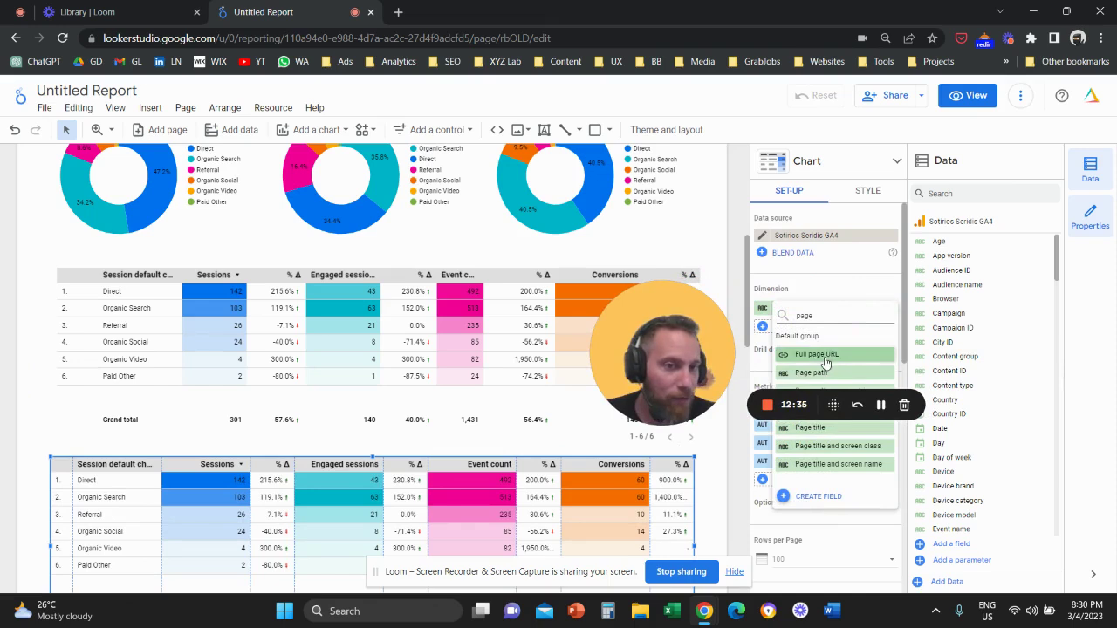
key(BackSpace)
key(BackSpace)
key(BackSpace)
key(BackSpace)
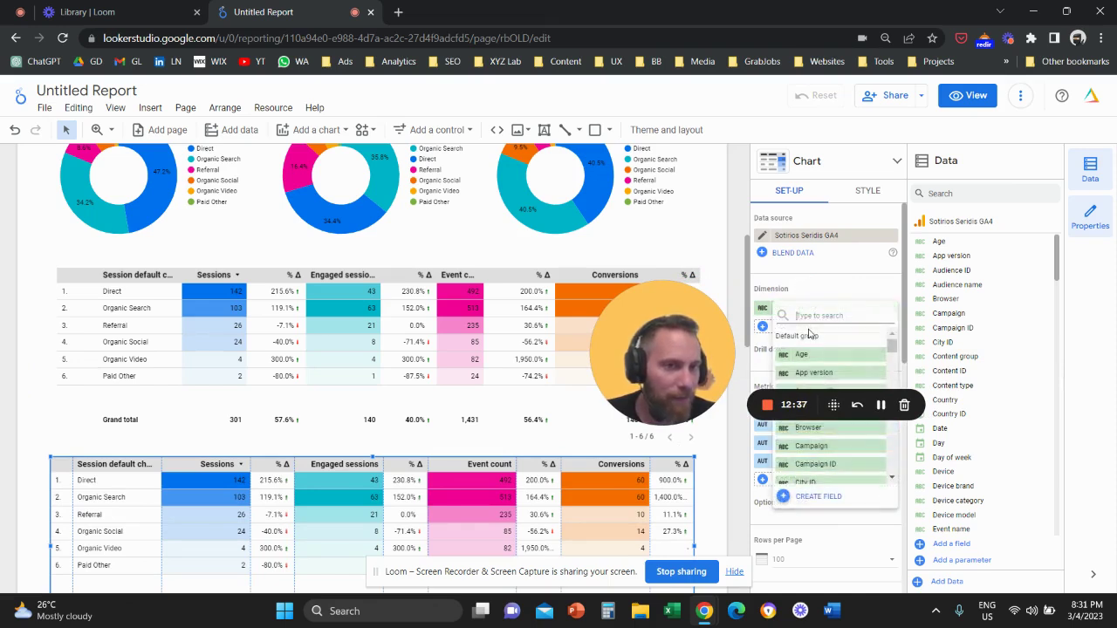
text(page)
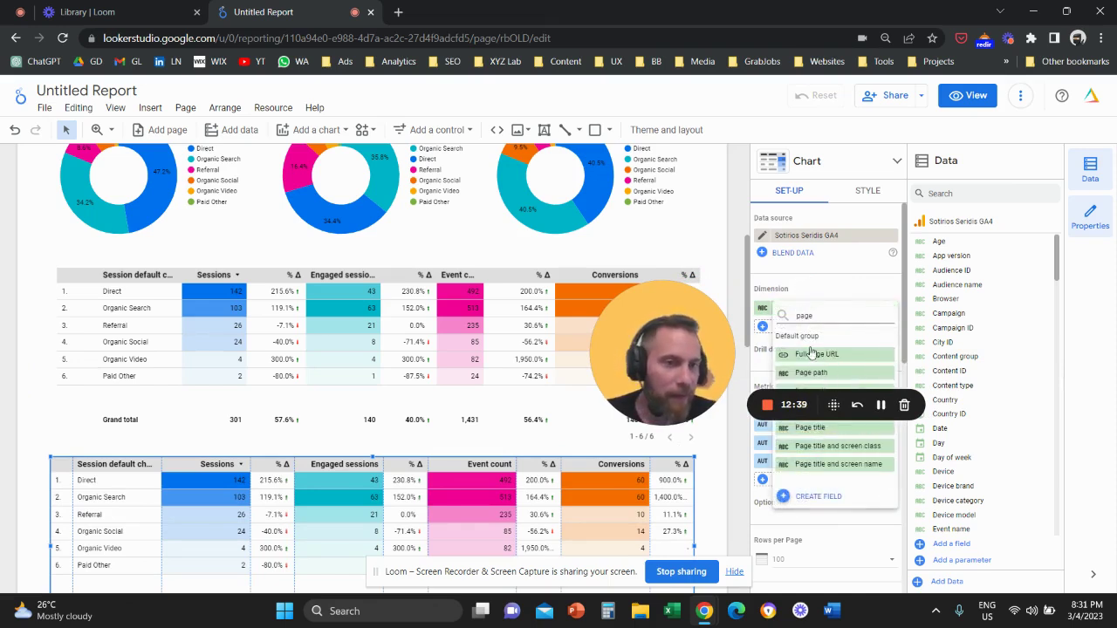
click(816, 357)
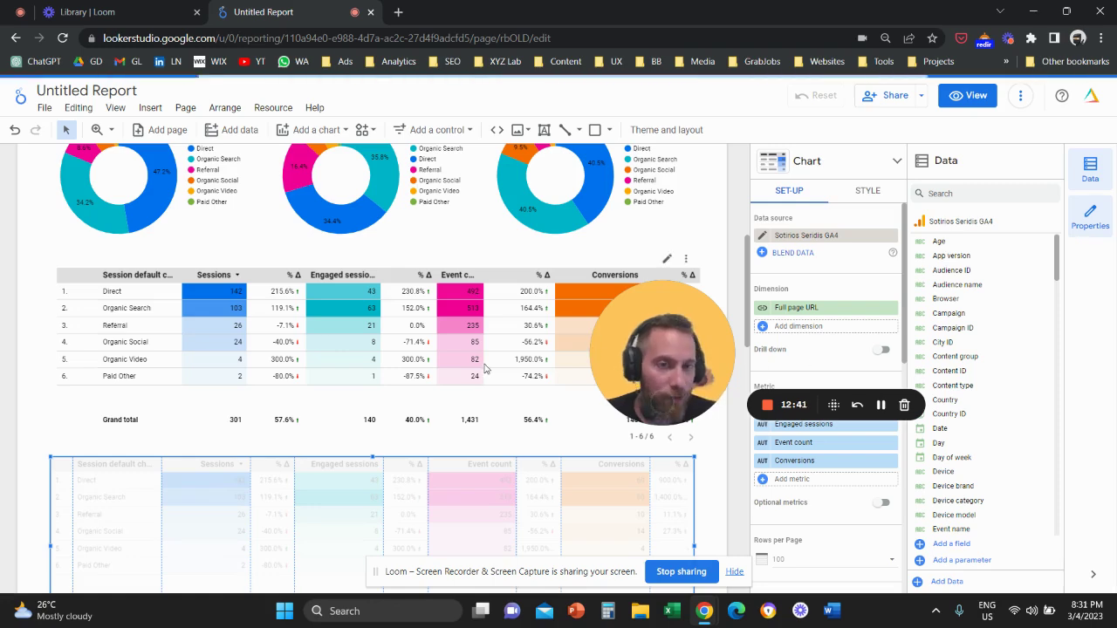
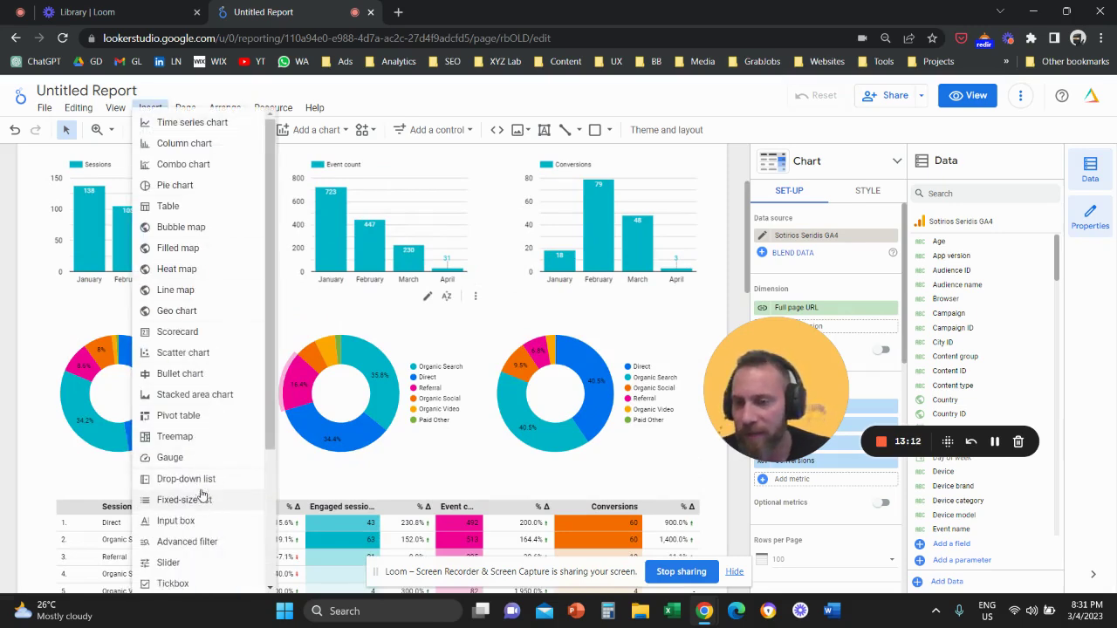
Insert a text box between the channel table and the page table reading "Page Performance Breakdown"
scroll(208, 493, down, 2)
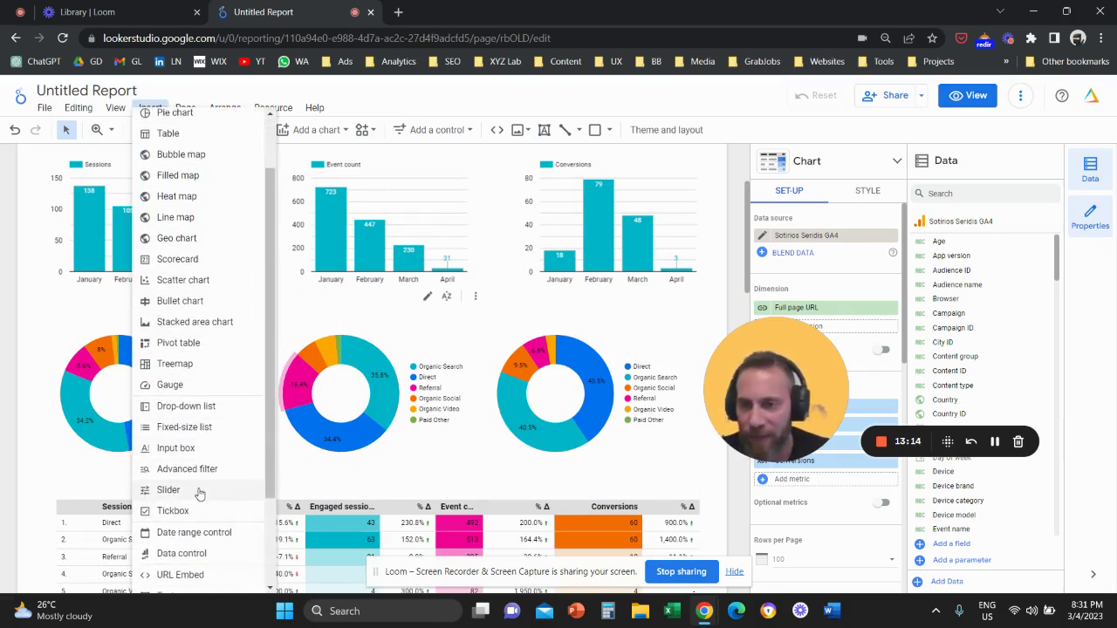
scroll(200, 495, down, 2)
click(188, 469)
scroll(287, 456, down, 3)
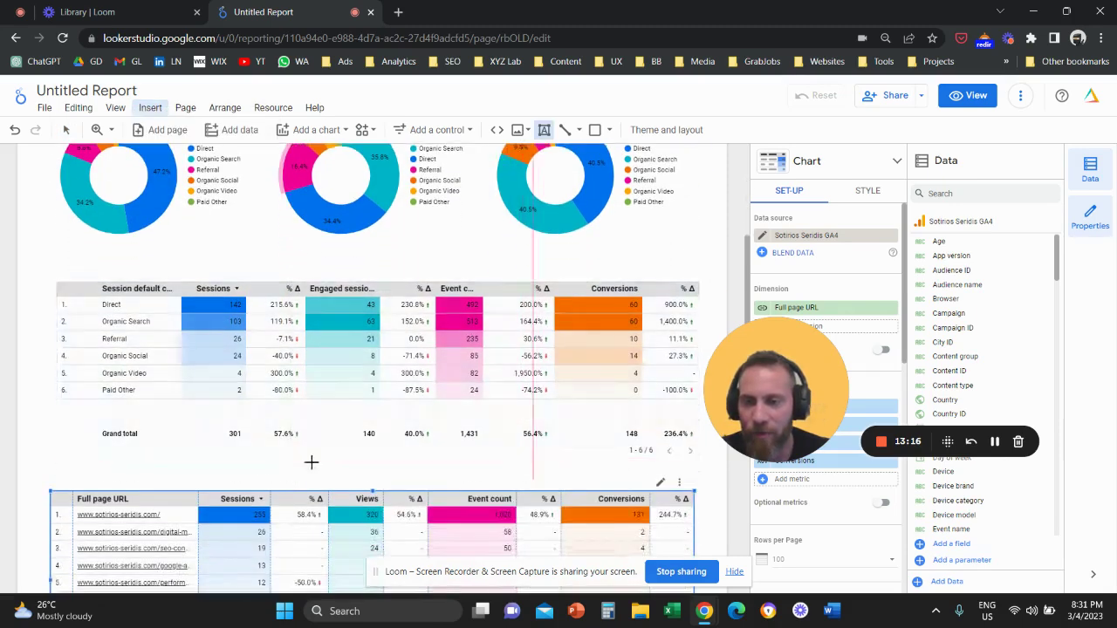
drag(530, 478, 530, 483)
text(Page Performance Breakdown)
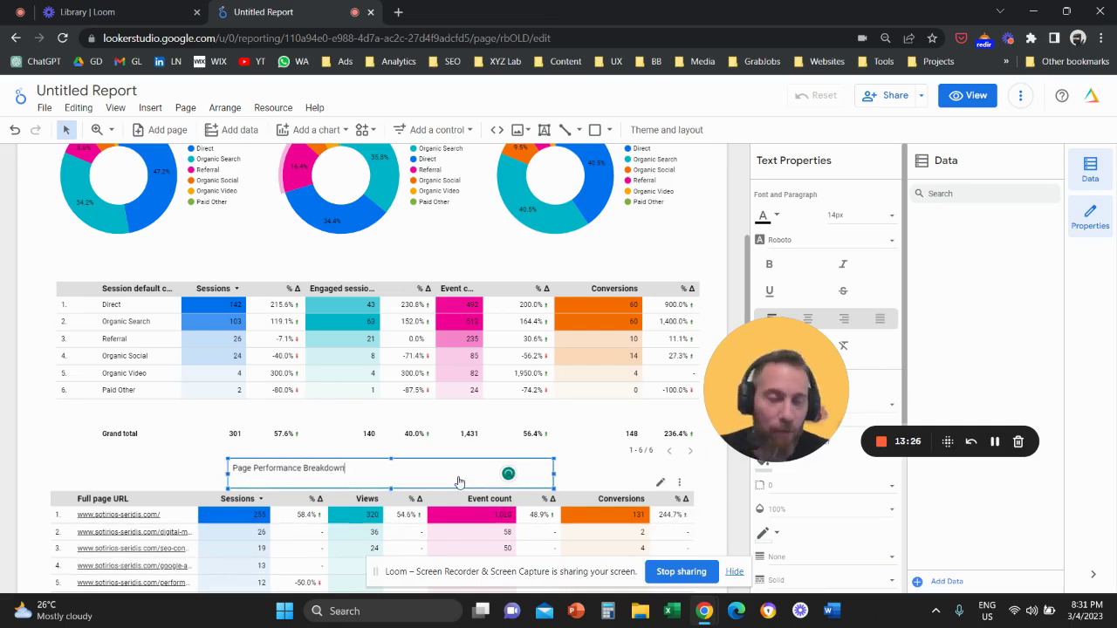
Format the Page Performance Breakdown heading as 32px bold, centred text
click(886, 218)
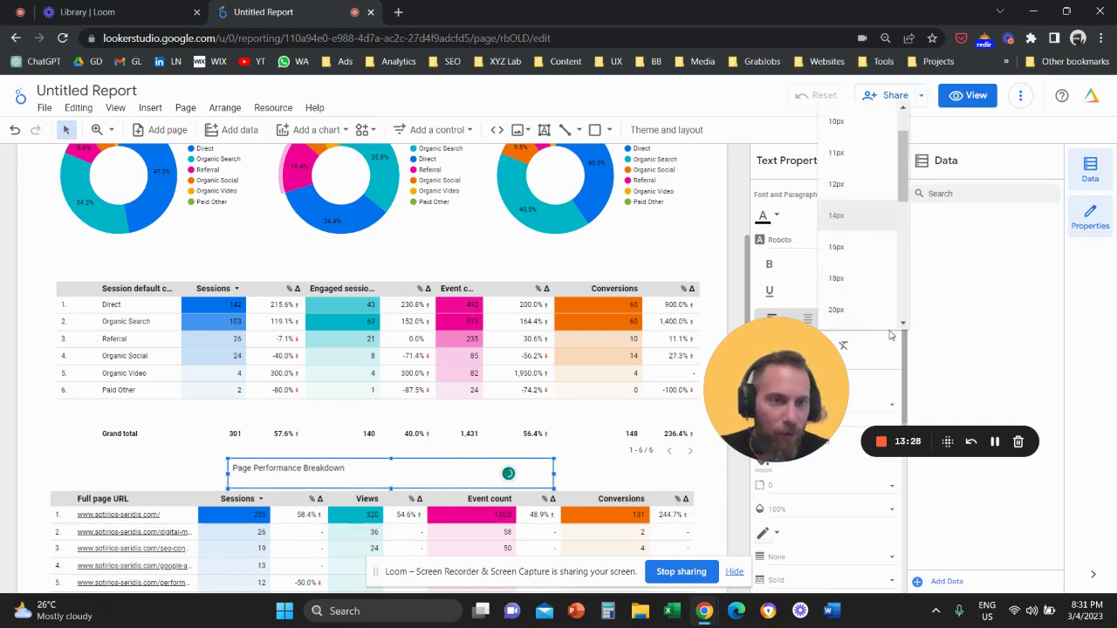
scroll(878, 294, down, 3)
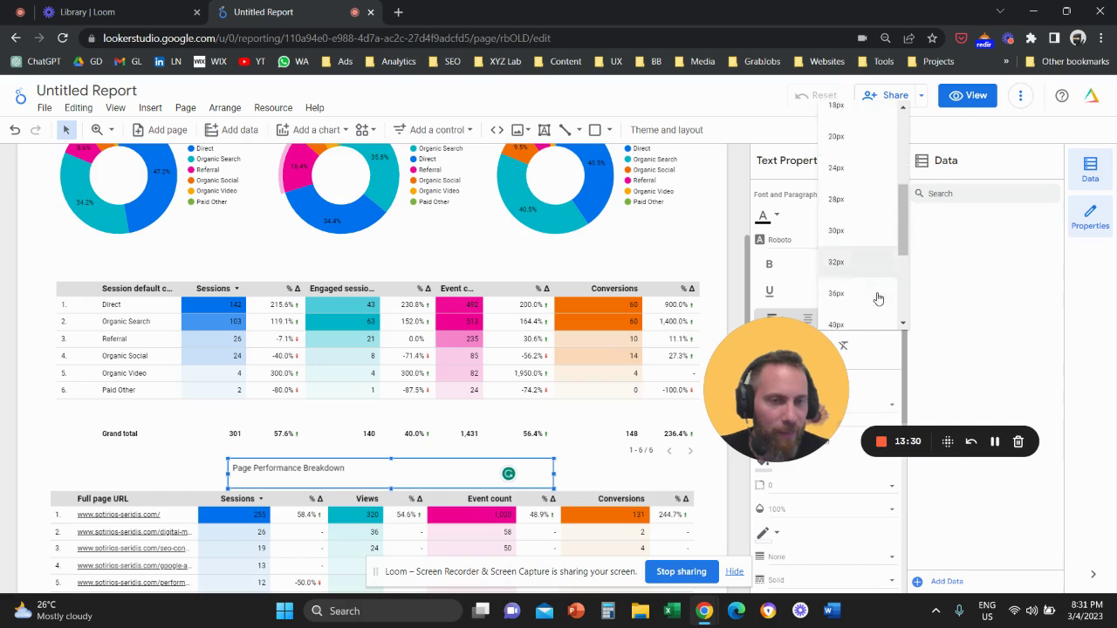
click(857, 220)
click(769, 263)
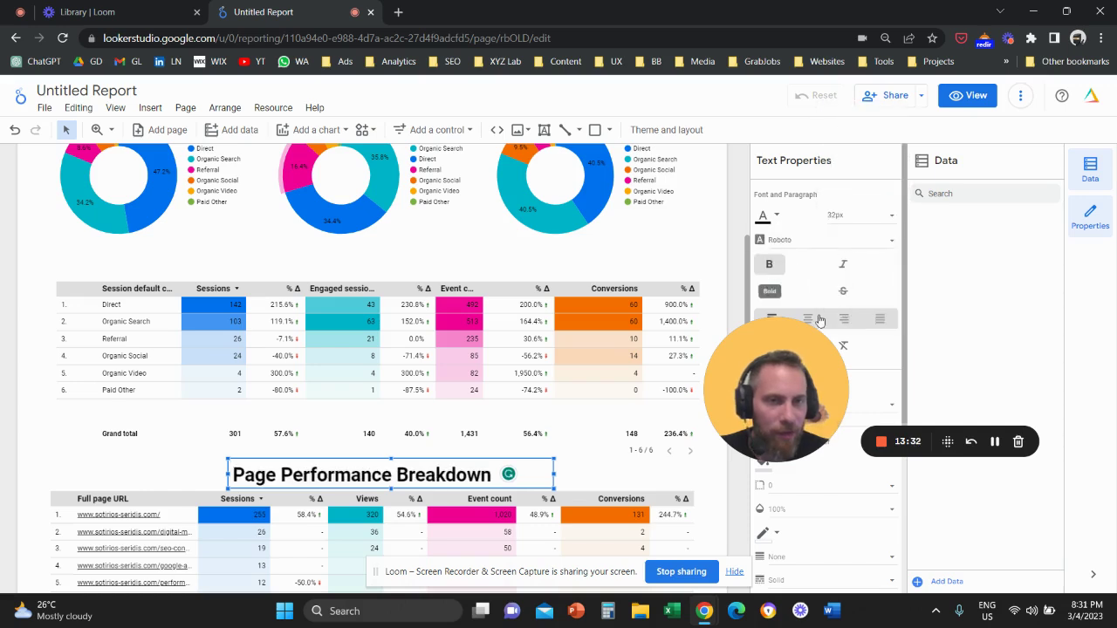
click(809, 319)
Nudge the page heading slightly to the left and shift it down together with the page table
drag(395, 461, 387, 459)
scroll(117, 330, down, 2)
drag(28, 319, 569, 470)
click(33, 347)
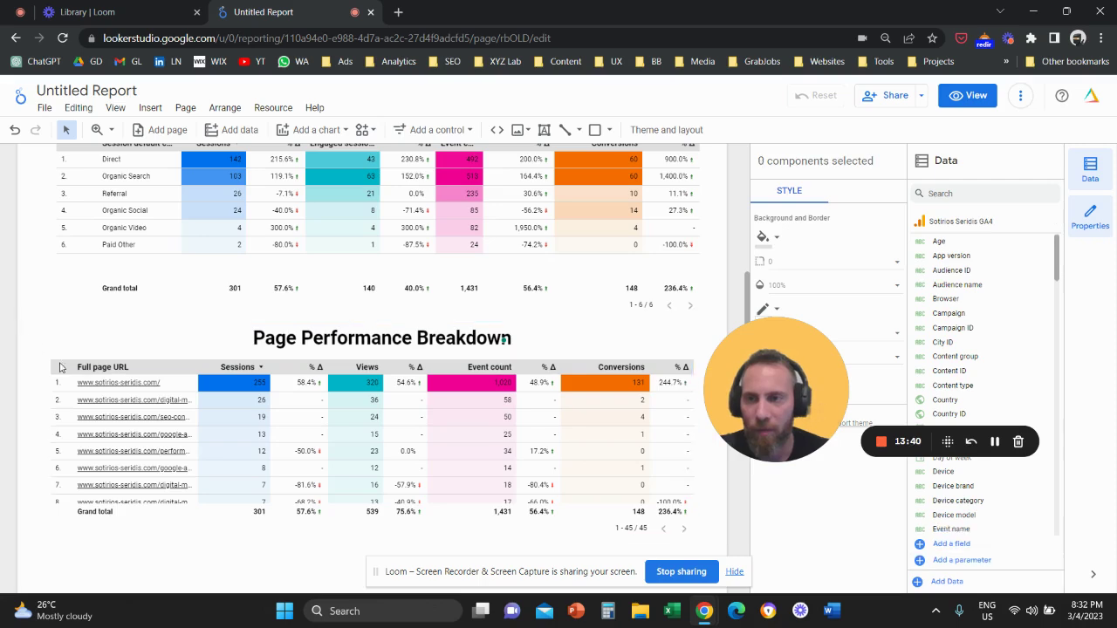
Copy the Page Performance Breakdown heading and place the copy between the donut charts and the channel table
scroll(373, 463, up, 3)
click(374, 472)
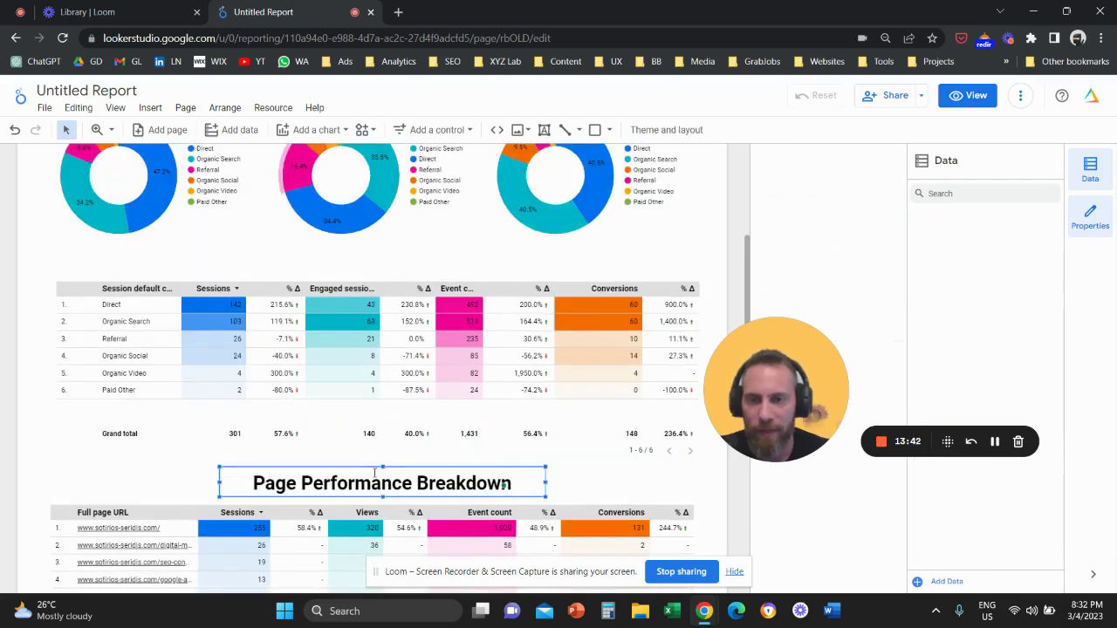
scroll(384, 467, down, 3)
key(ctrl+c)
key(ctrl+v)
drag(297, 356, 321, 487)
drag(310, 553, 316, 411)
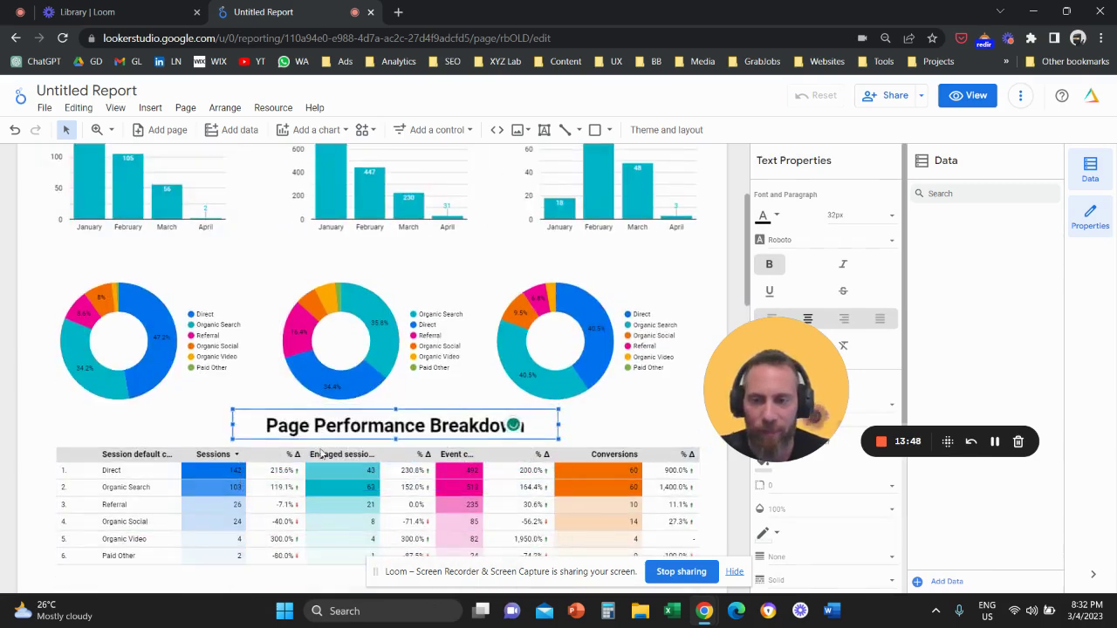
Select the copied heading together with the channel table and shift both slightly down and to the left
scroll(321, 450, down, 3)
shift+click(506, 384)
drag(507, 384, 502, 389)
Change the heading above the channel table to "Channel Performance Breakdown"
click(301, 291)
double_click(301, 290)
drag(249, 289, 248, 289)
text(Channel)
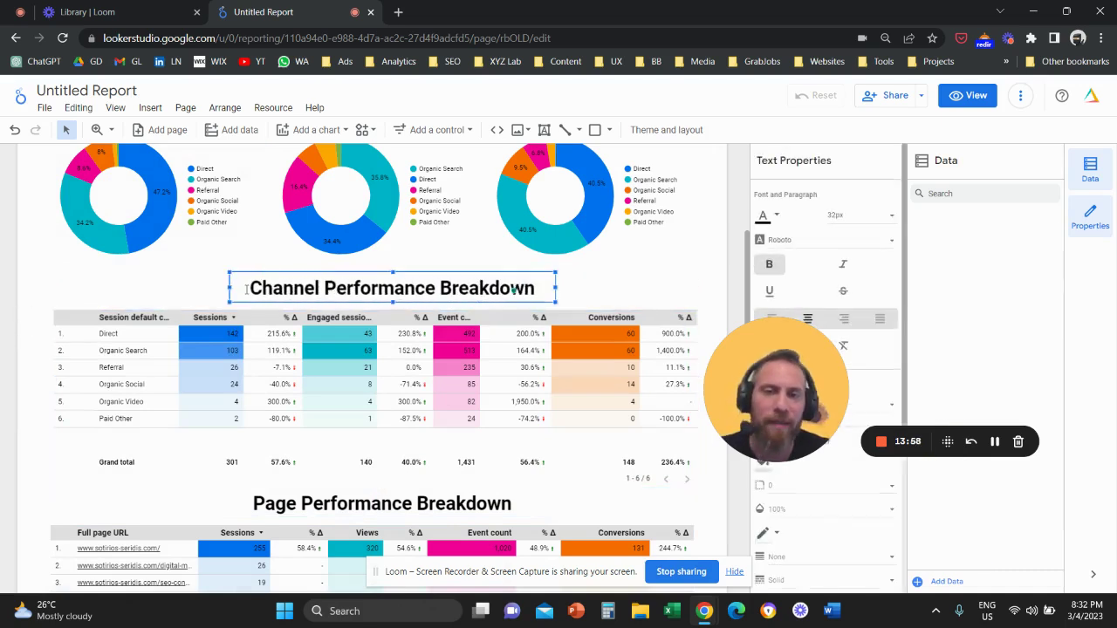
Move the channel heading and table slightly down, and shift the page heading and table down by a similar amount
click(473, 377)
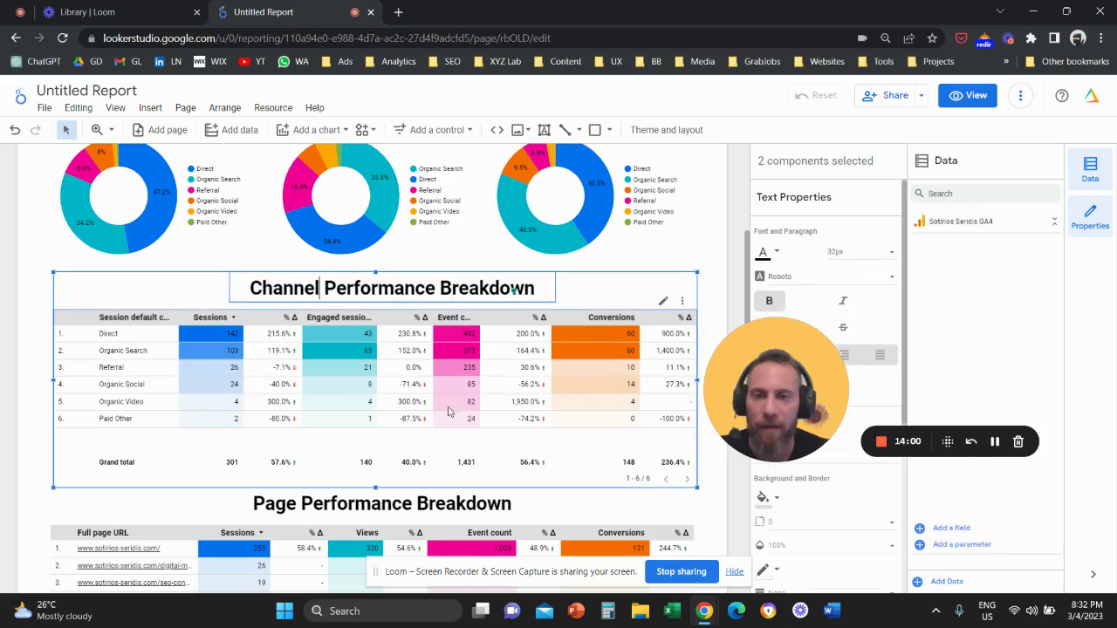
drag(437, 393, 438, 399)
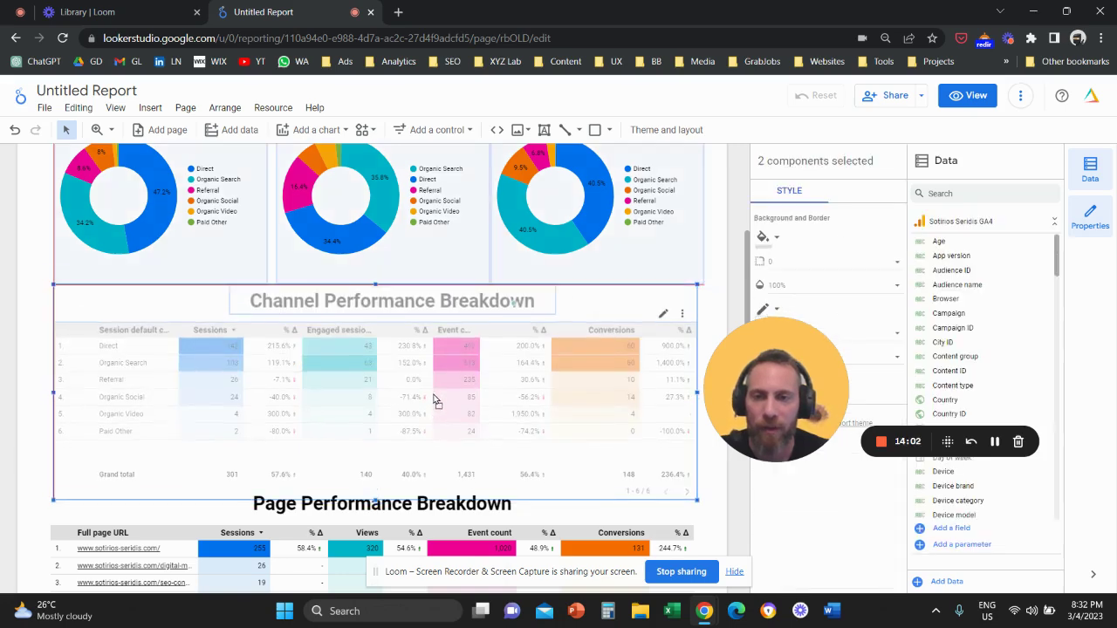
scroll(438, 400, down, 3)
click(30, 244)
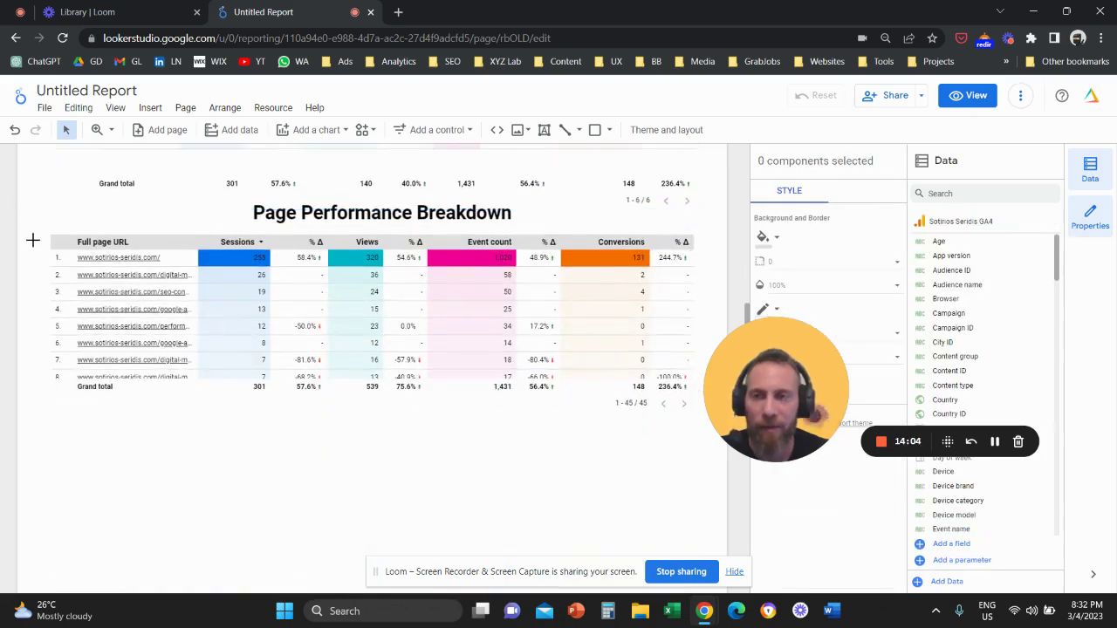
click(421, 314)
drag(419, 314, 424, 327)
Extend the page table downwards to fit about 19 rows and widen its Full page URL column slightly
click(373, 437)
click(371, 421)
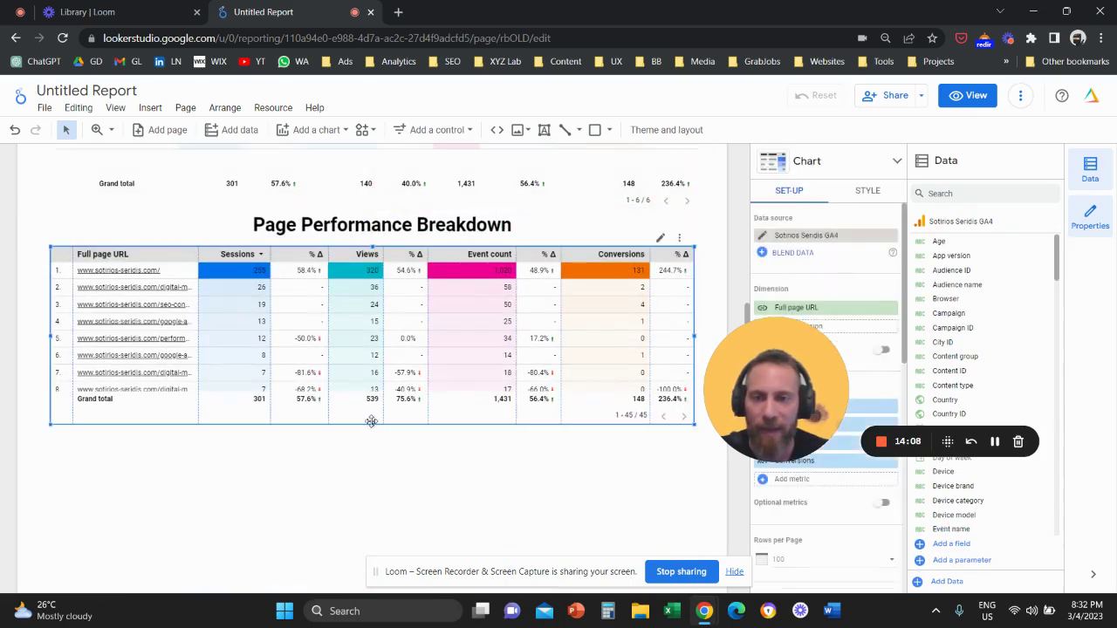
drag(372, 425, 371, 543)
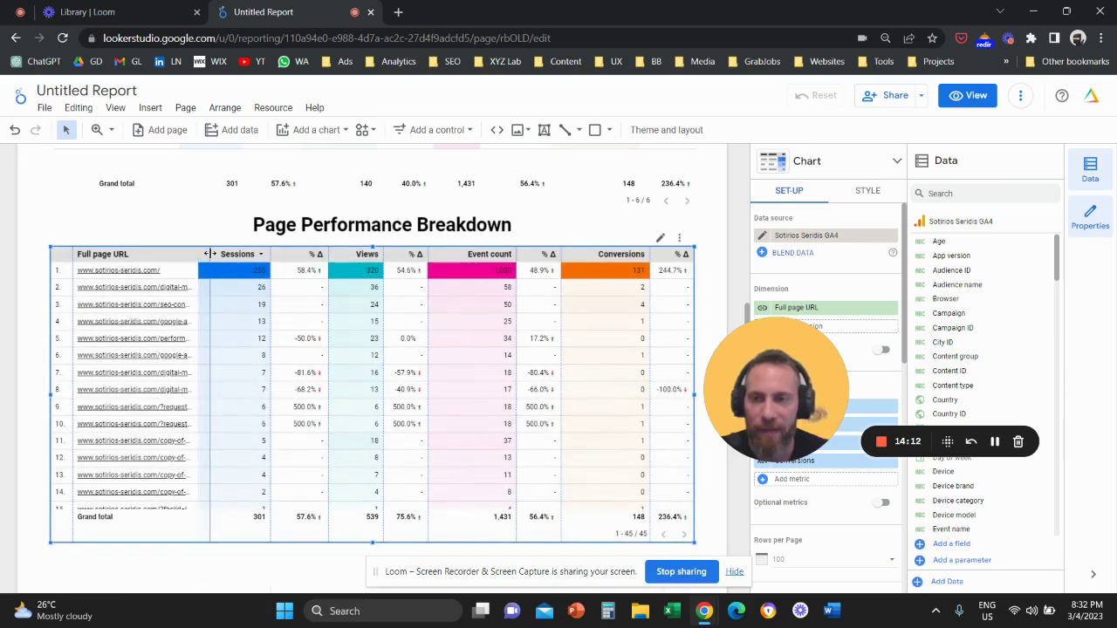
drag(210, 254, 211, 254)
drag(375, 543, 375, 593)
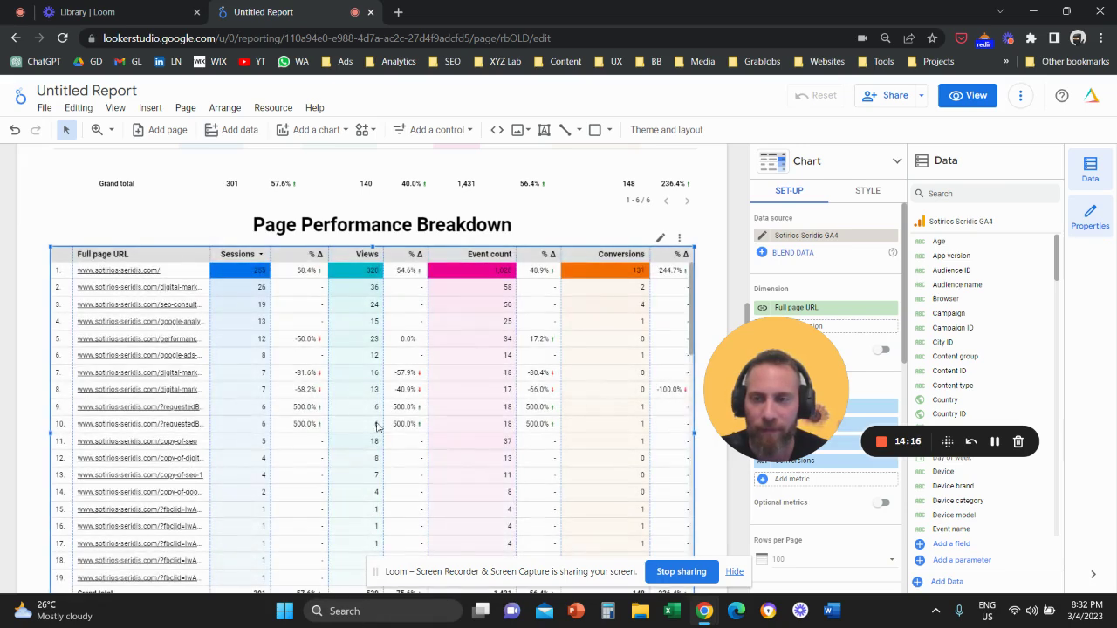
Insert an image placeholder in the report header, to the left of the Test Website Report title
scroll(170, 262, up, 5)
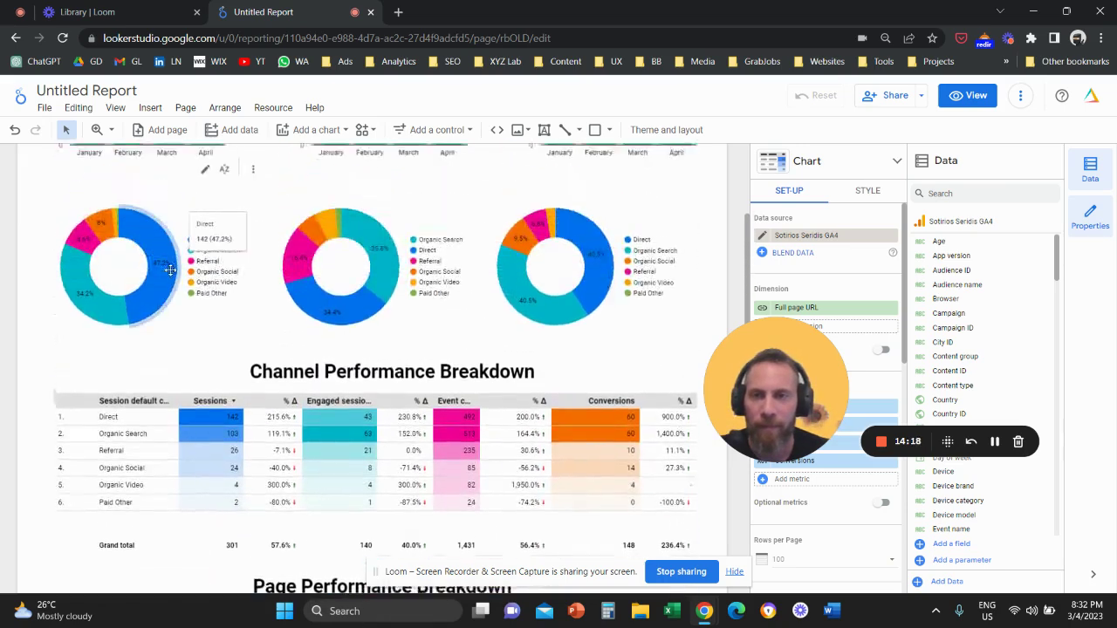
scroll(169, 266, up, 4)
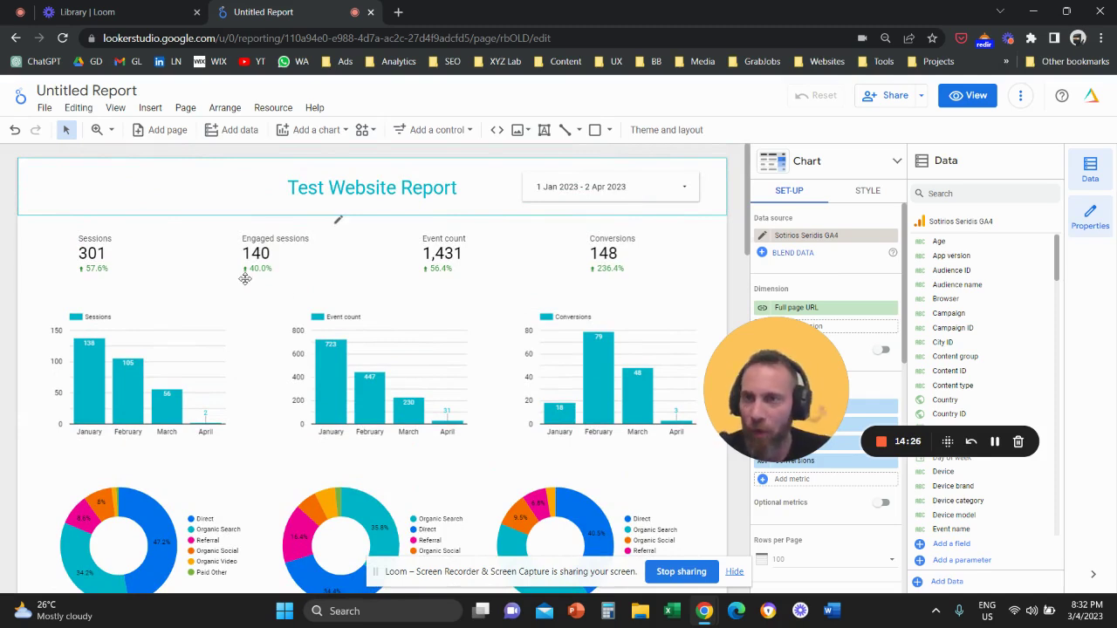
click(150, 108)
scroll(199, 311, down, 4)
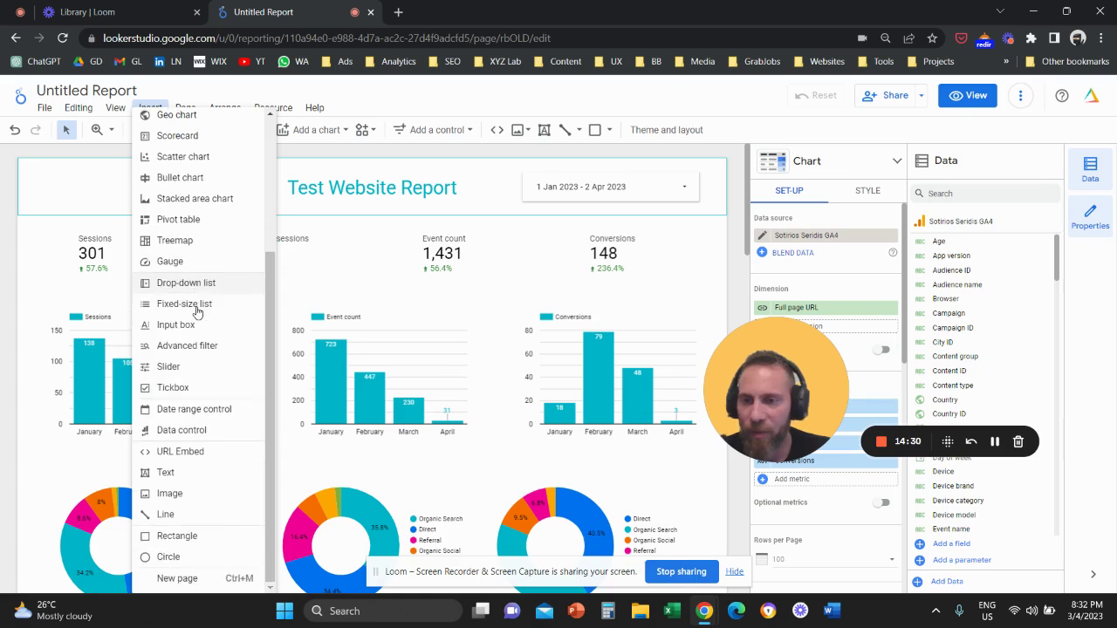
click(171, 494)
drag(104, 198, 133, 226)
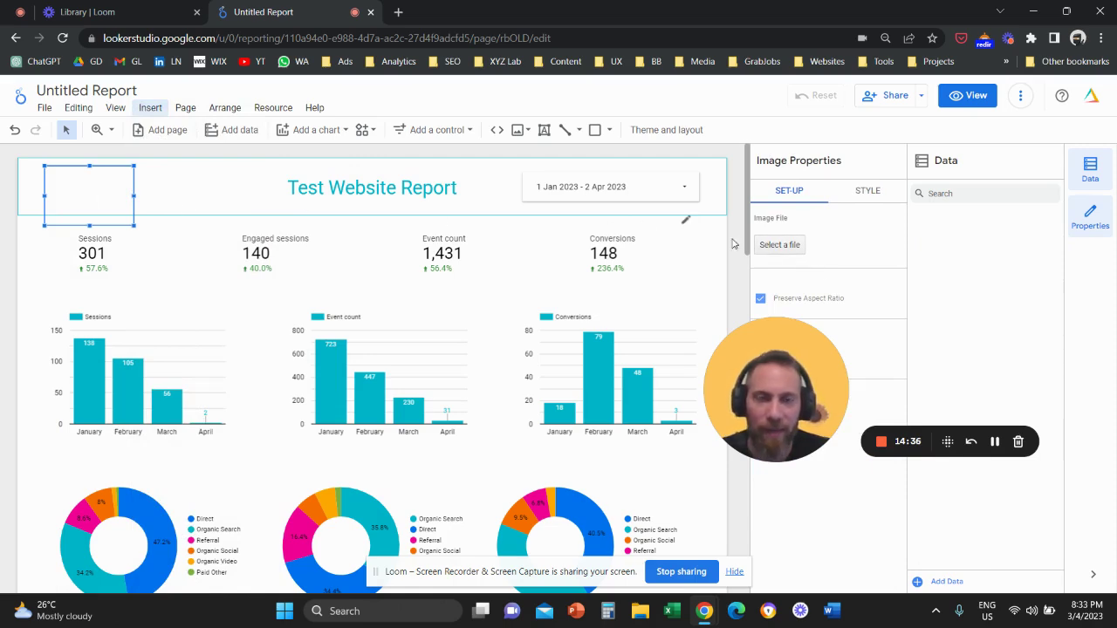
Browse for the header image's file in Desktop > XYZ Lab > Documents > XYZ Lab > Design > logo > PNG
click(791, 247)
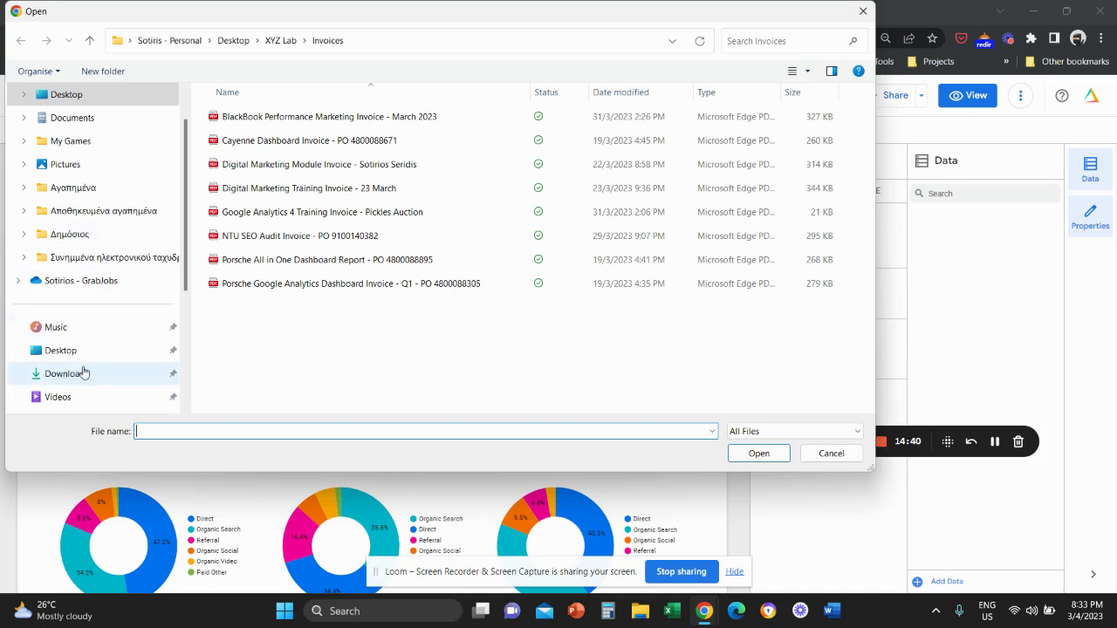
scroll(87, 192, up, 1)
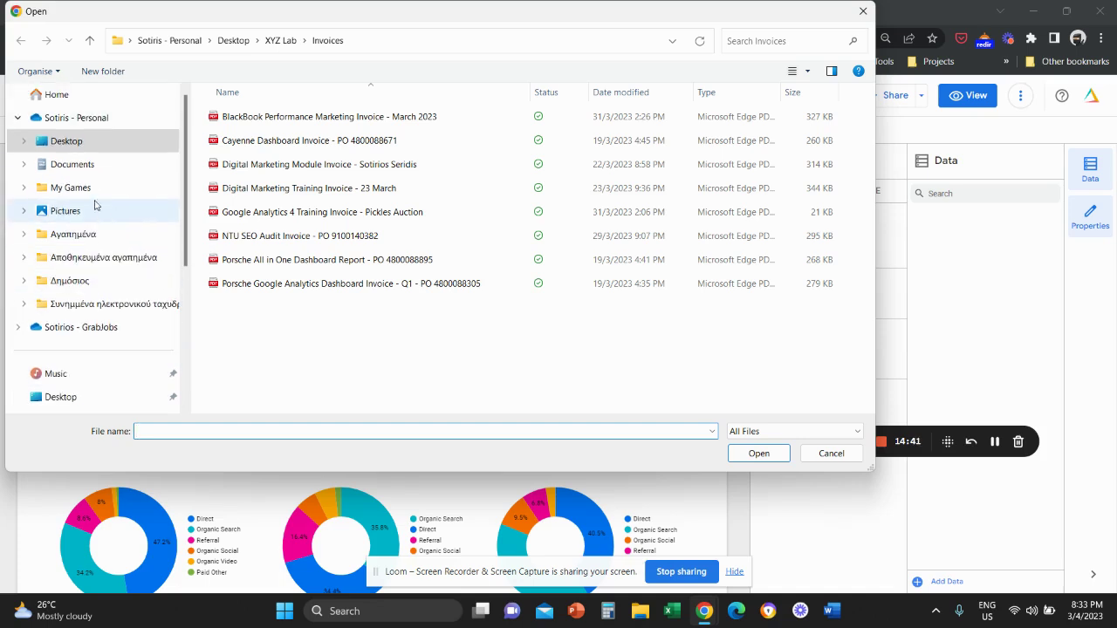
click(91, 143)
double_click(256, 260)
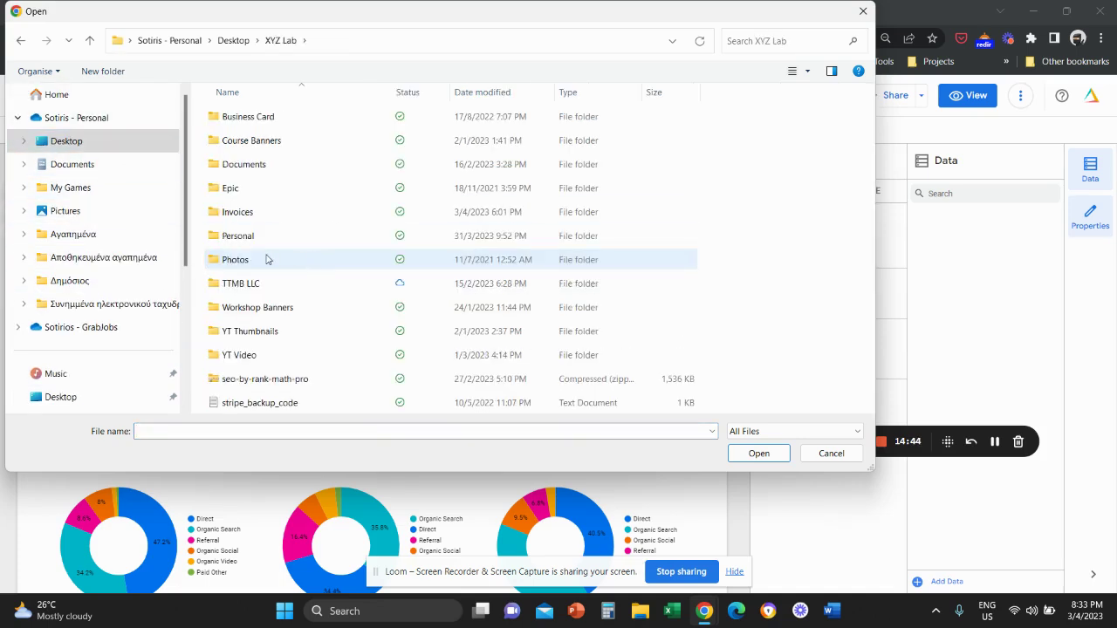
click(247, 166)
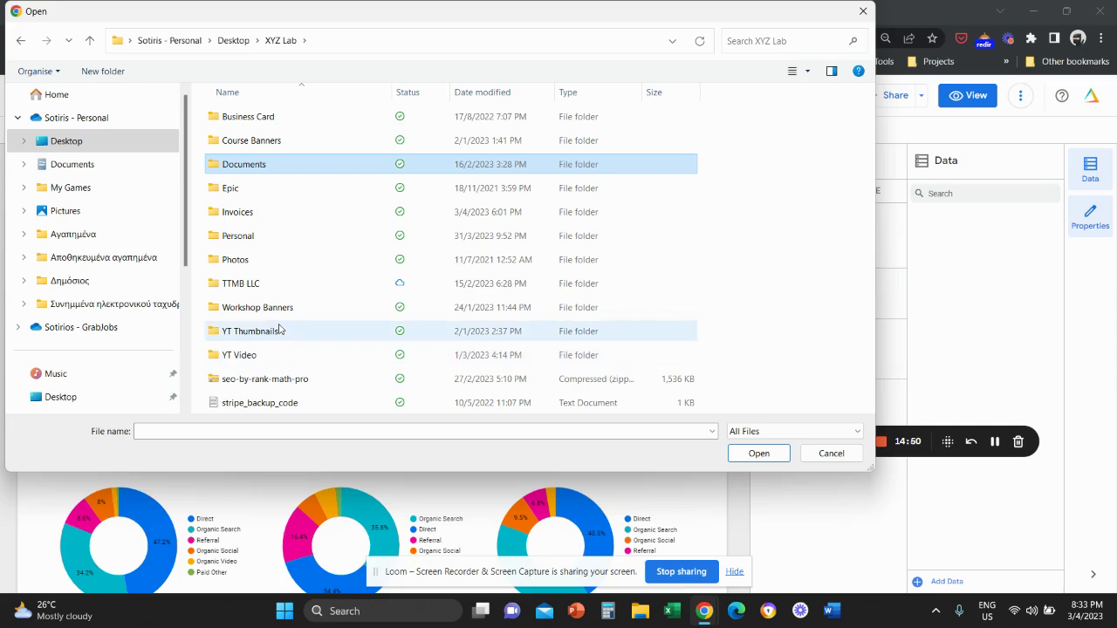
double_click(284, 168)
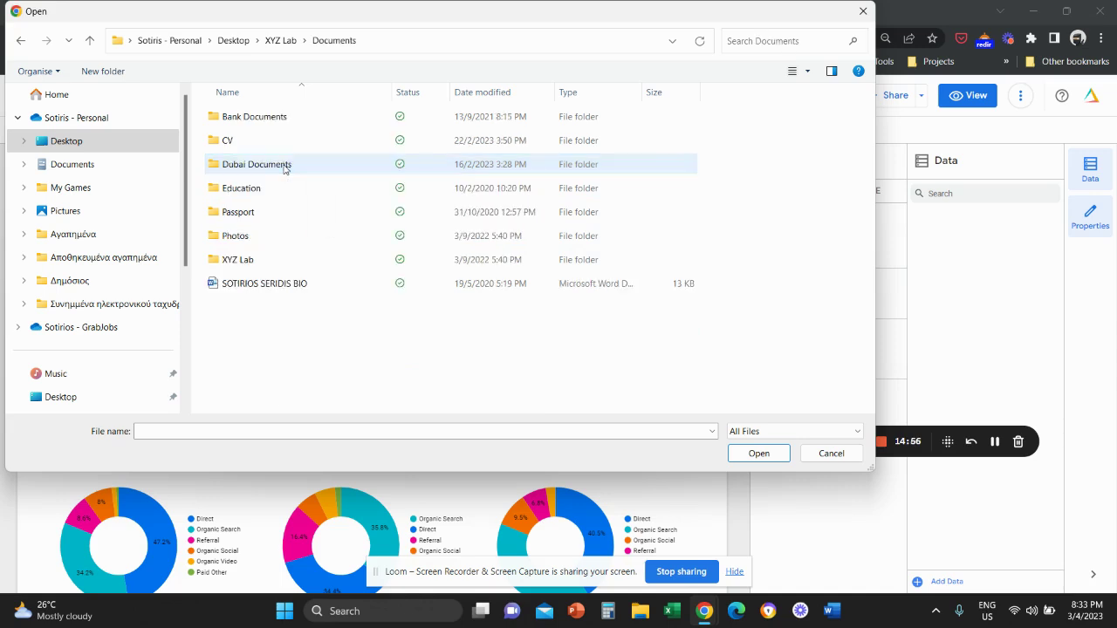
double_click(256, 254)
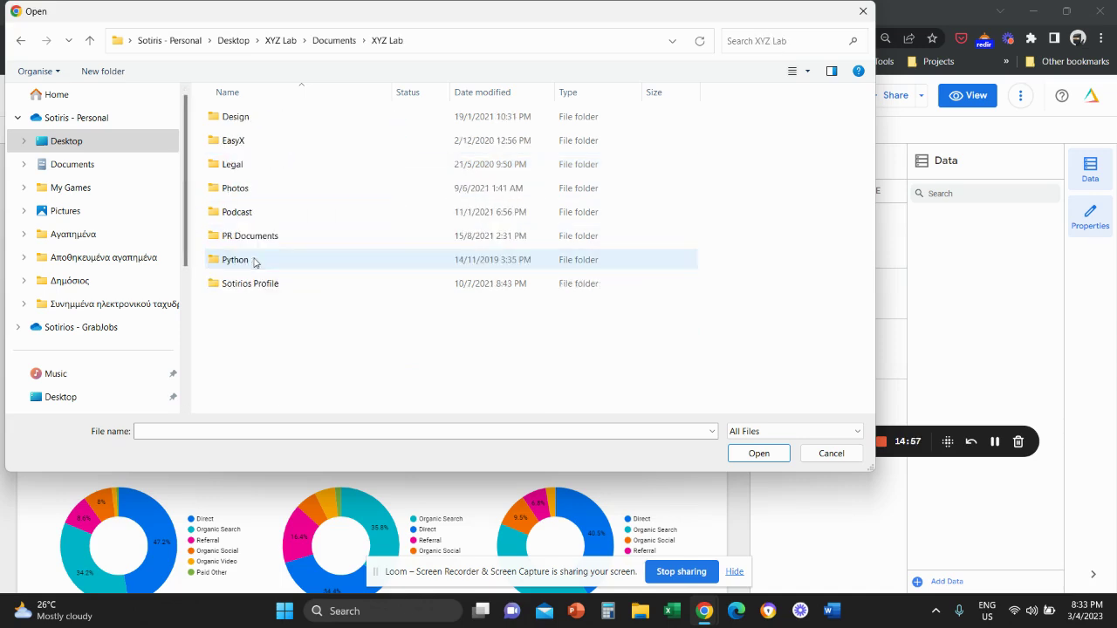
double_click(262, 118)
double_click(240, 235)
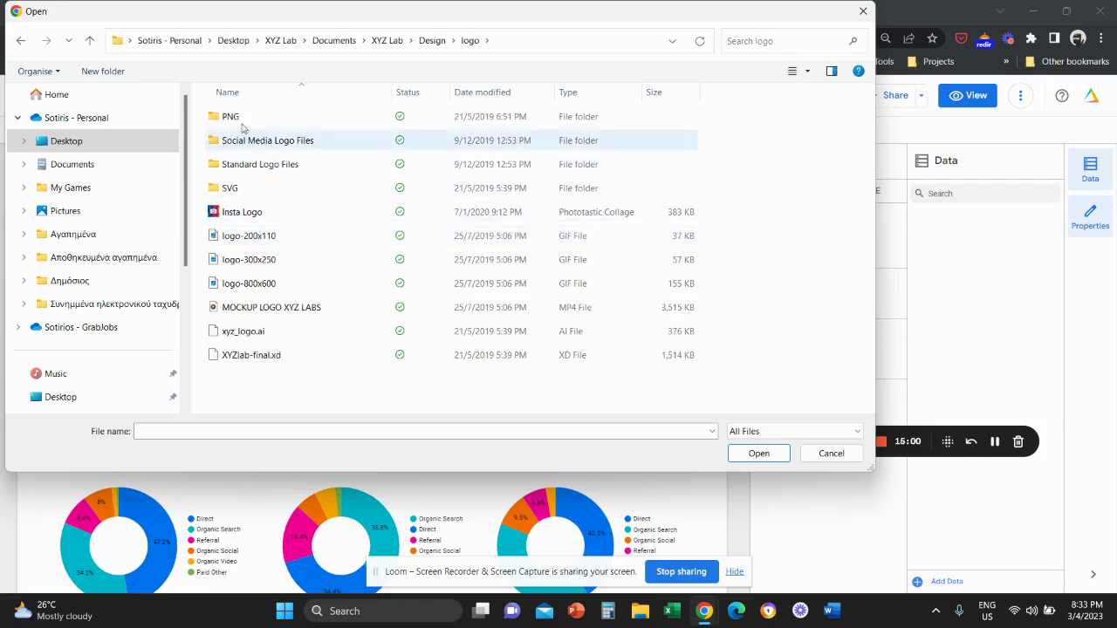
double_click(237, 117)
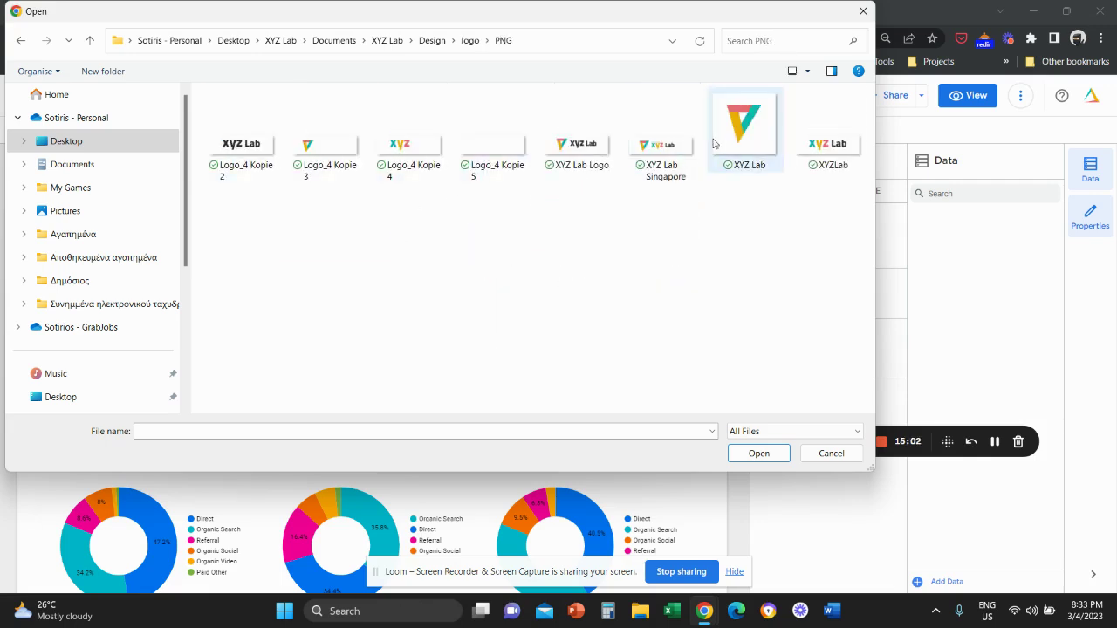
Load the XYZ Lab Singapore logo into the header placeholder, enlarge it slightly and centre it vertically in the header
click(666, 160)
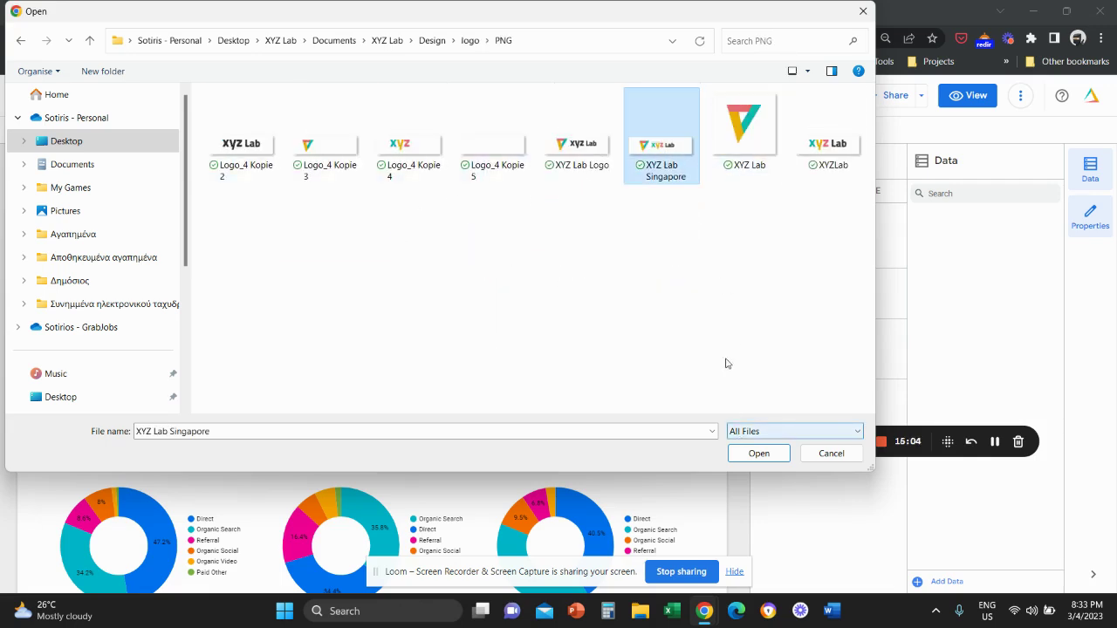
click(763, 458)
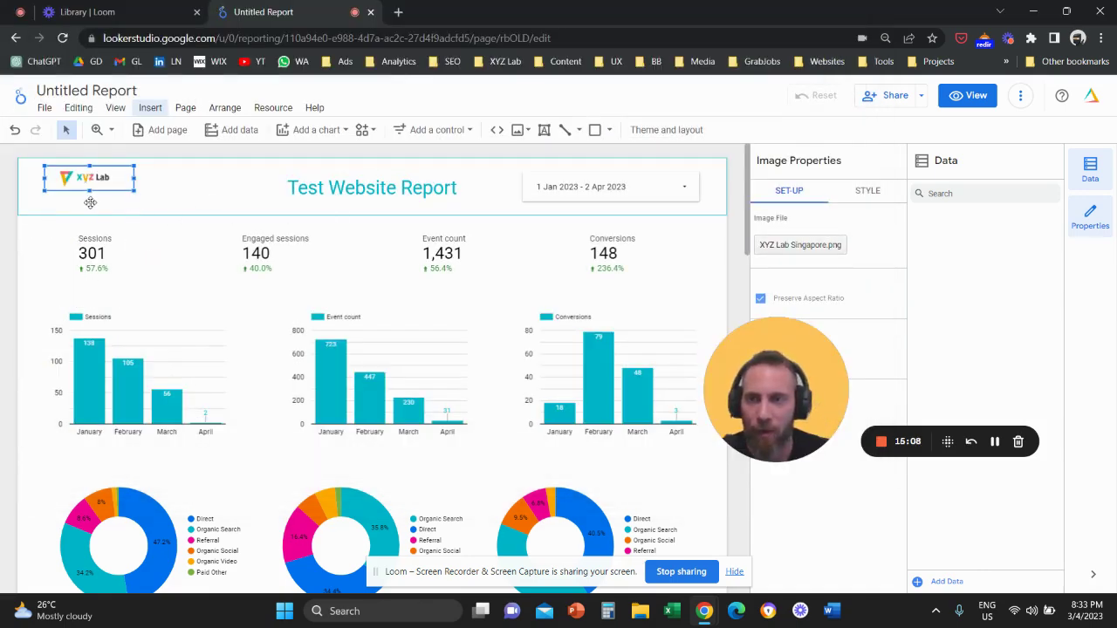
drag(87, 181, 159, 204)
drag(774, 391, 651, 431)
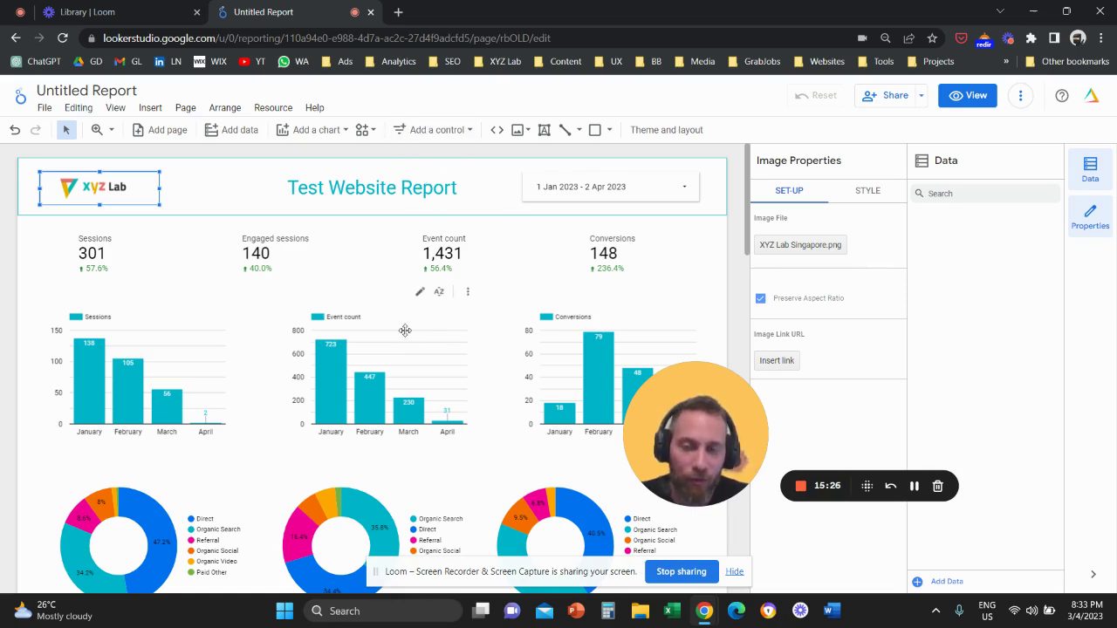
Switch to Google Analytics in a new browser tab, sign in from the marketing page and close that page's tab
click(398, 11)
click(393, 61)
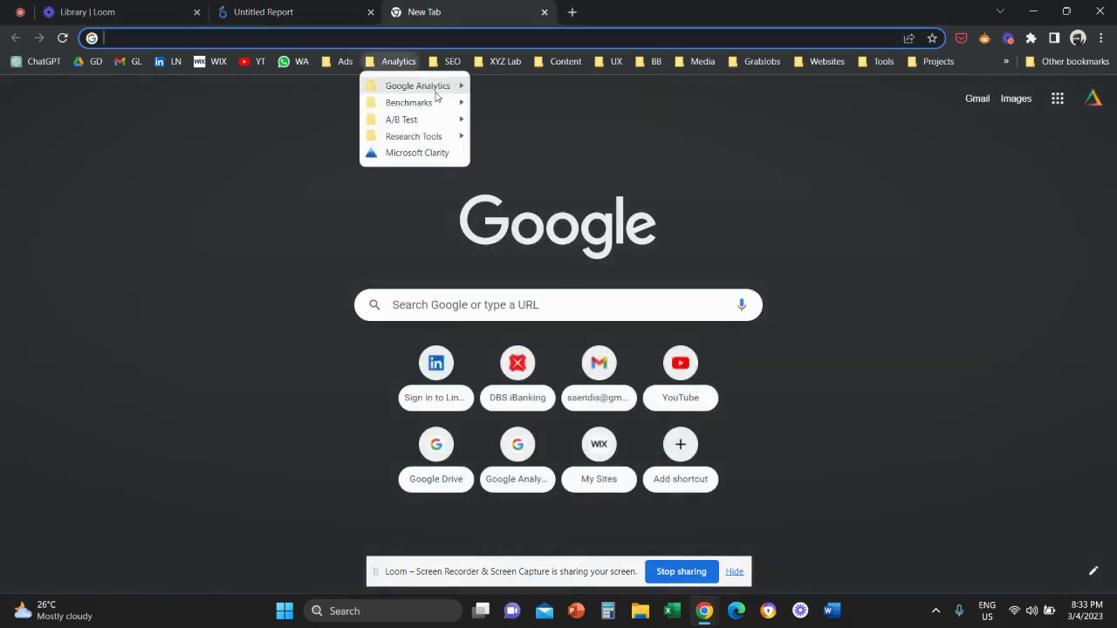
mouse_move(443, 87)
click(493, 93)
click(288, 10)
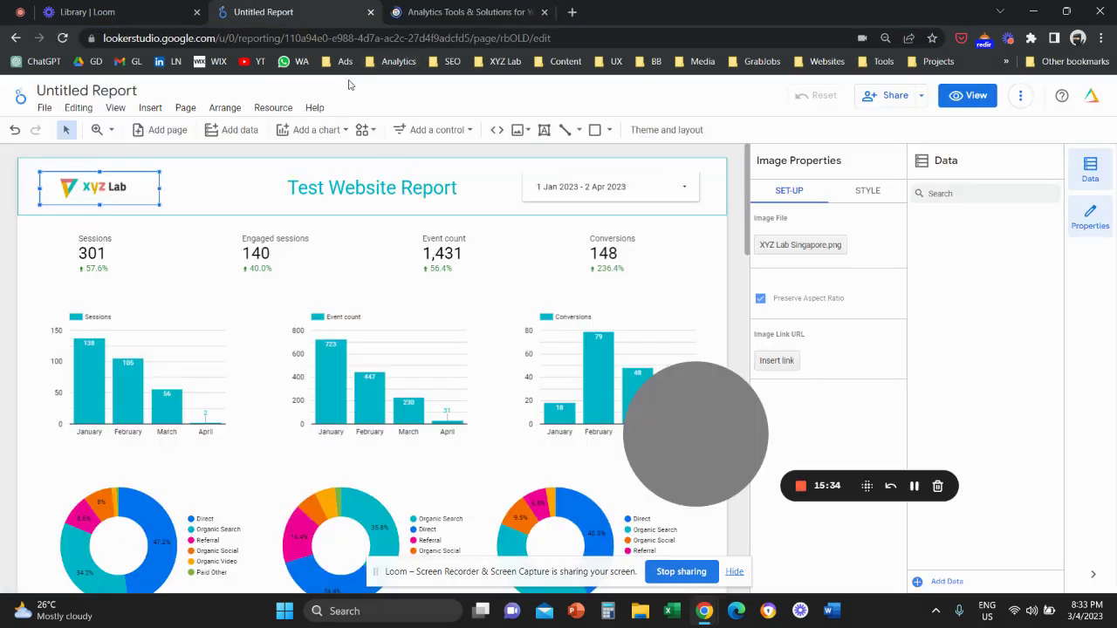
click(494, 8)
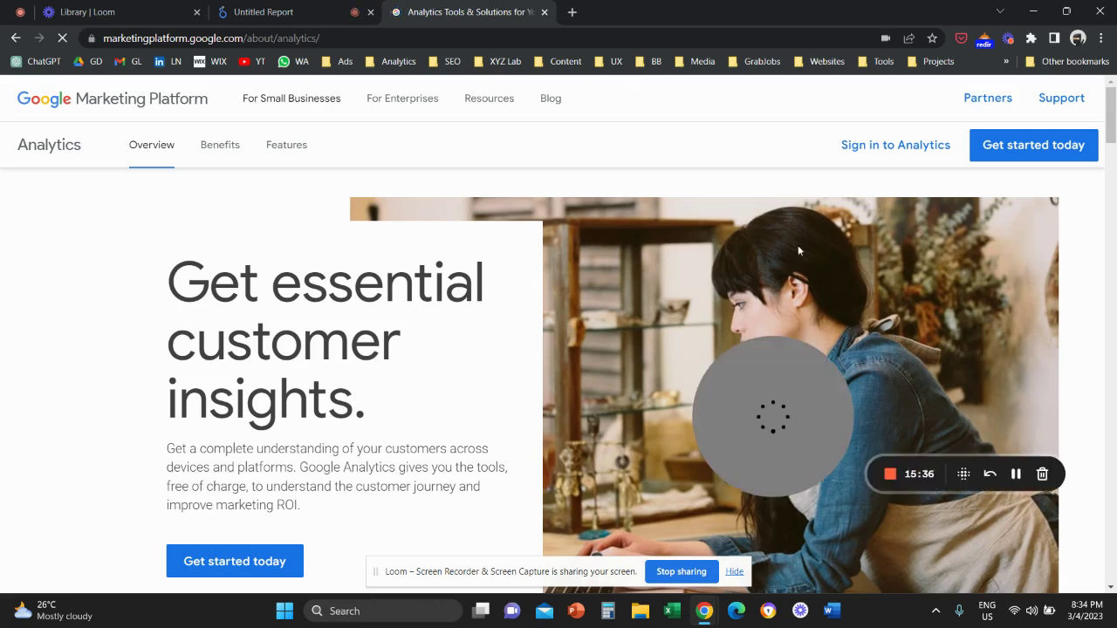
click(884, 148)
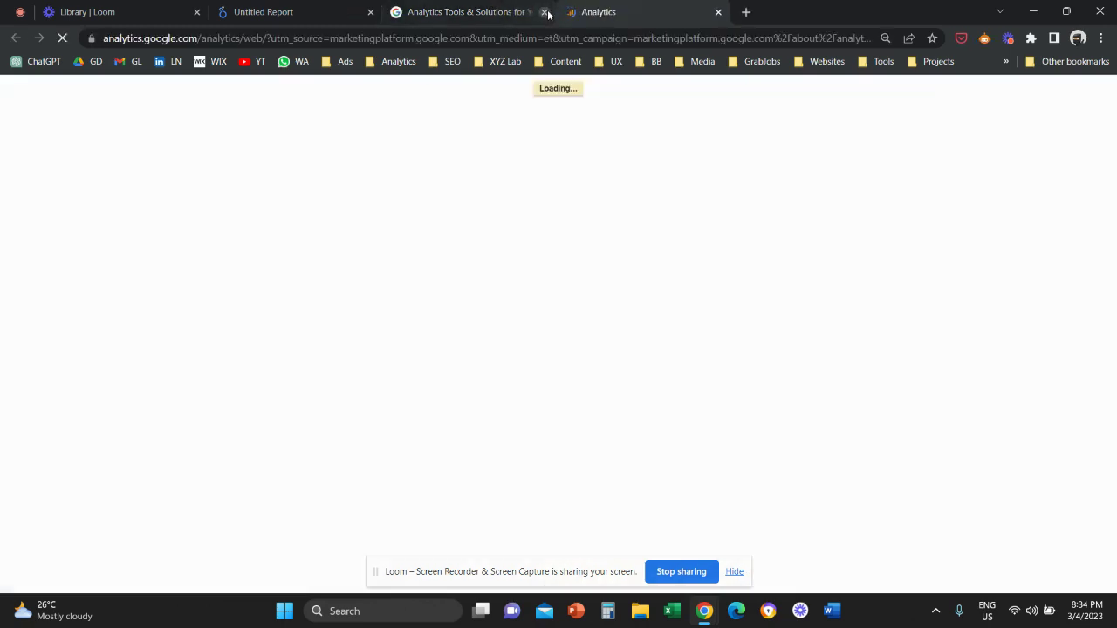
click(545, 12)
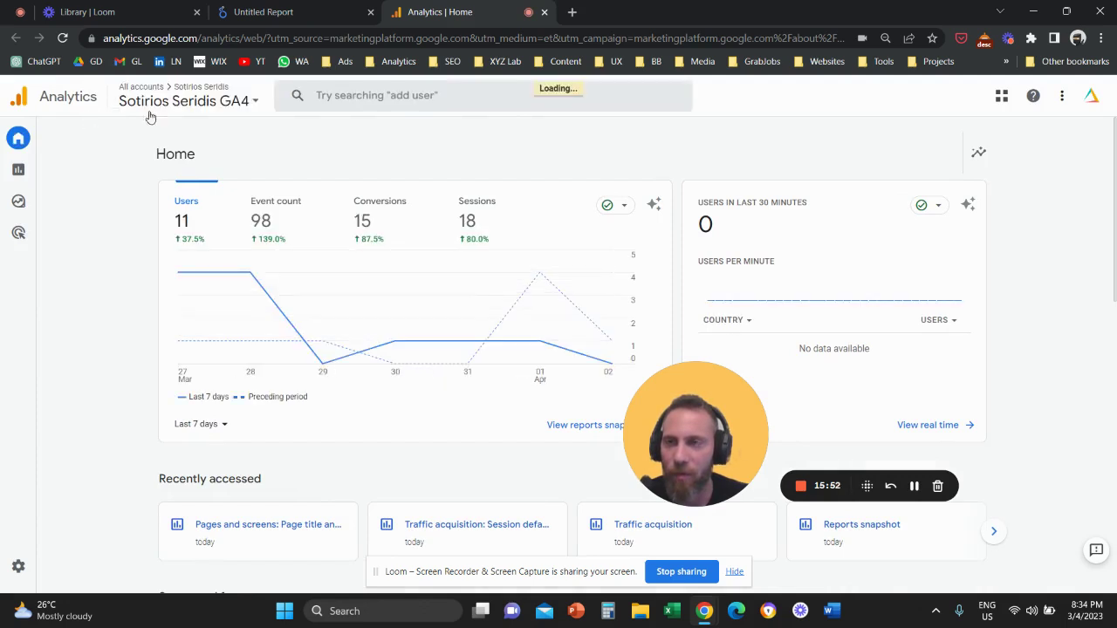
Bring up the Traffic acquisition report by session default channel group and view its Event count and Conversions columns
click(23, 200)
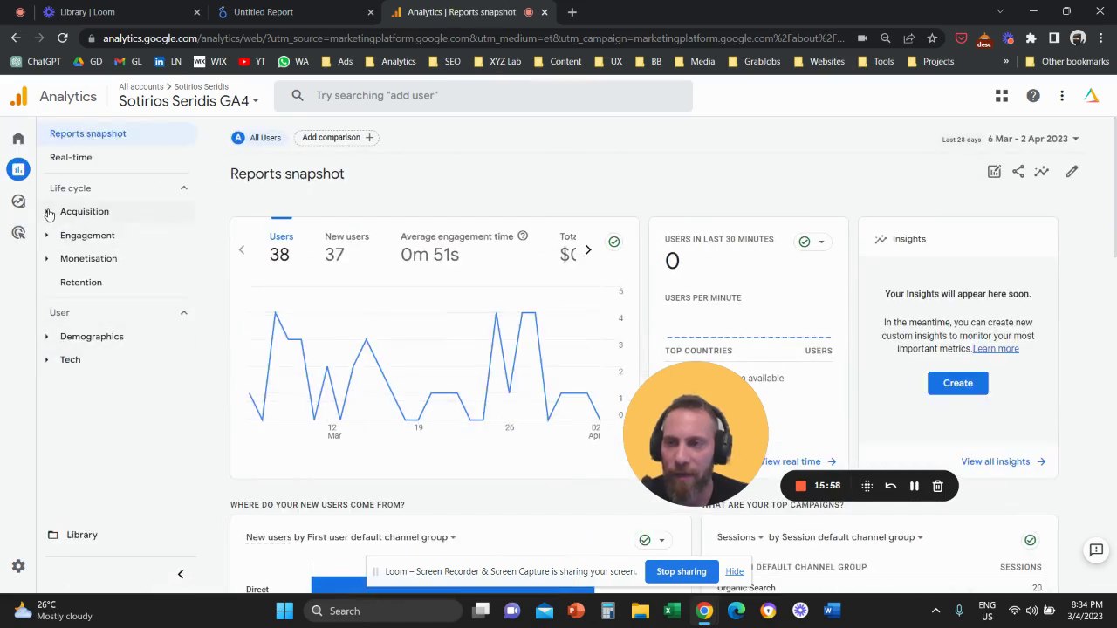
click(50, 212)
drag(698, 434, 561, 399)
scroll(818, 437, down, 5)
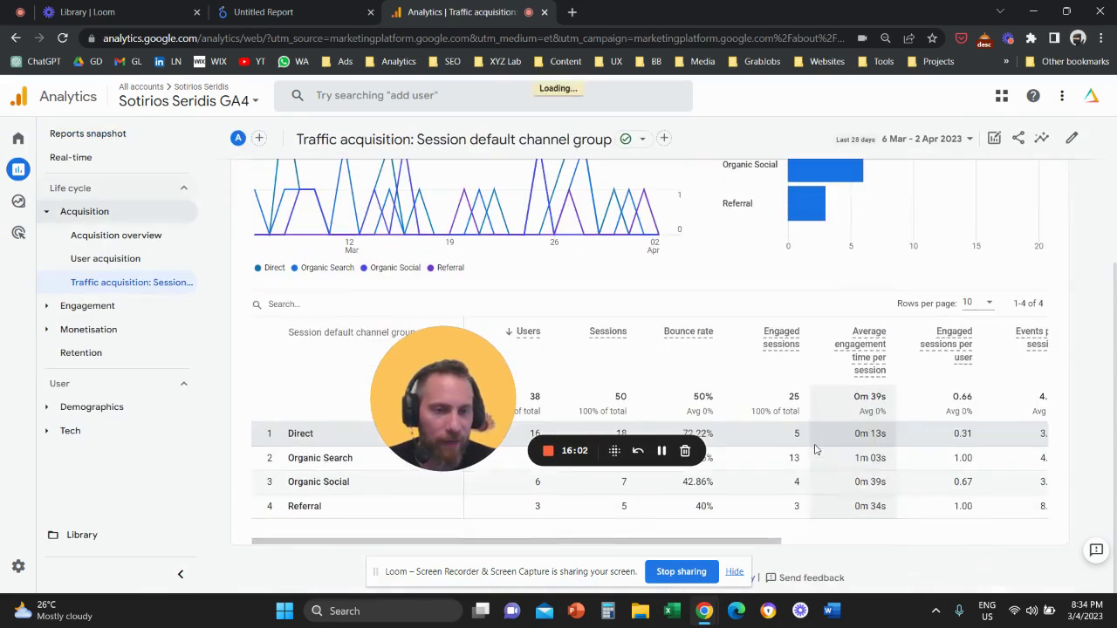
drag(745, 548, 955, 543)
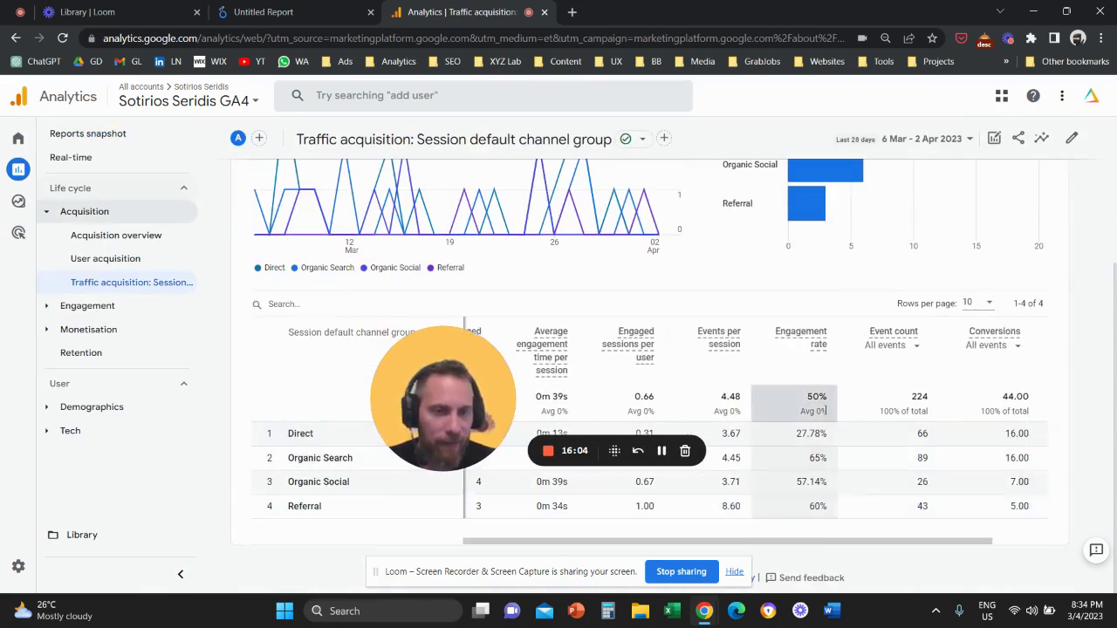
Examine the events offered for the Event count column and those offered for the Conversions column
click(904, 352)
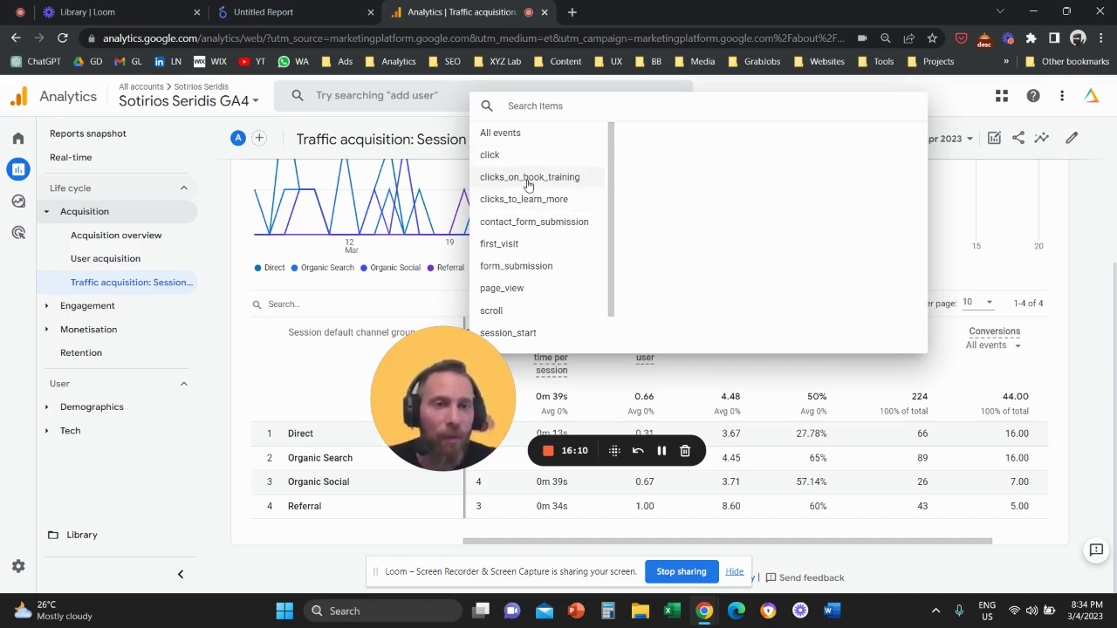
click(1012, 346)
click(1017, 348)
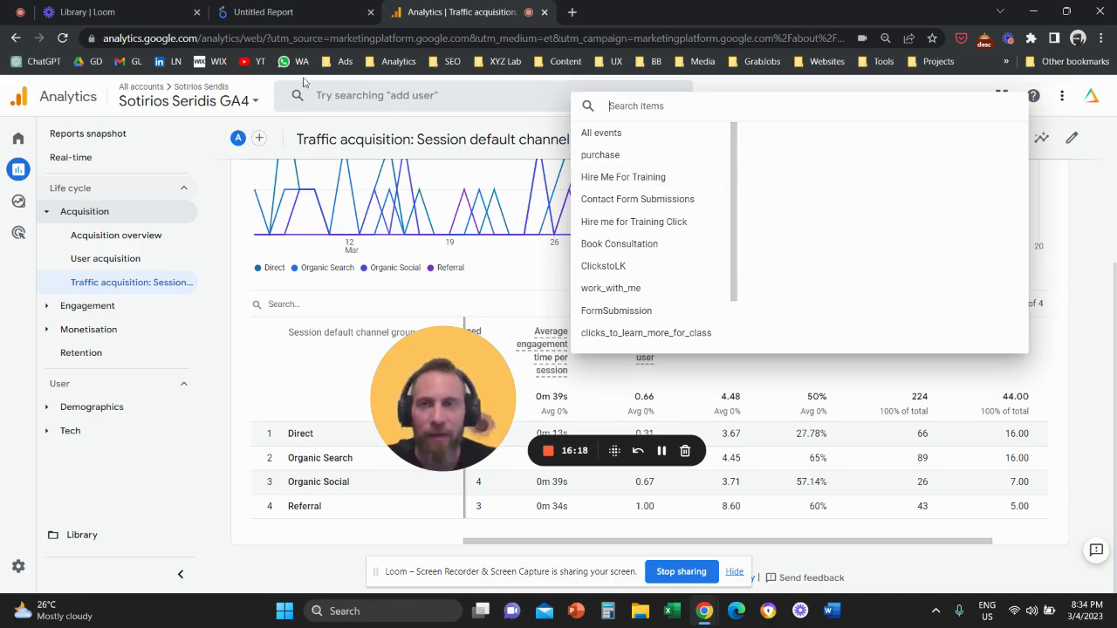
Switch back to the Looker Studio report and create a filter named "Clicks to Book Training" for the Event count scorecard
click(271, 12)
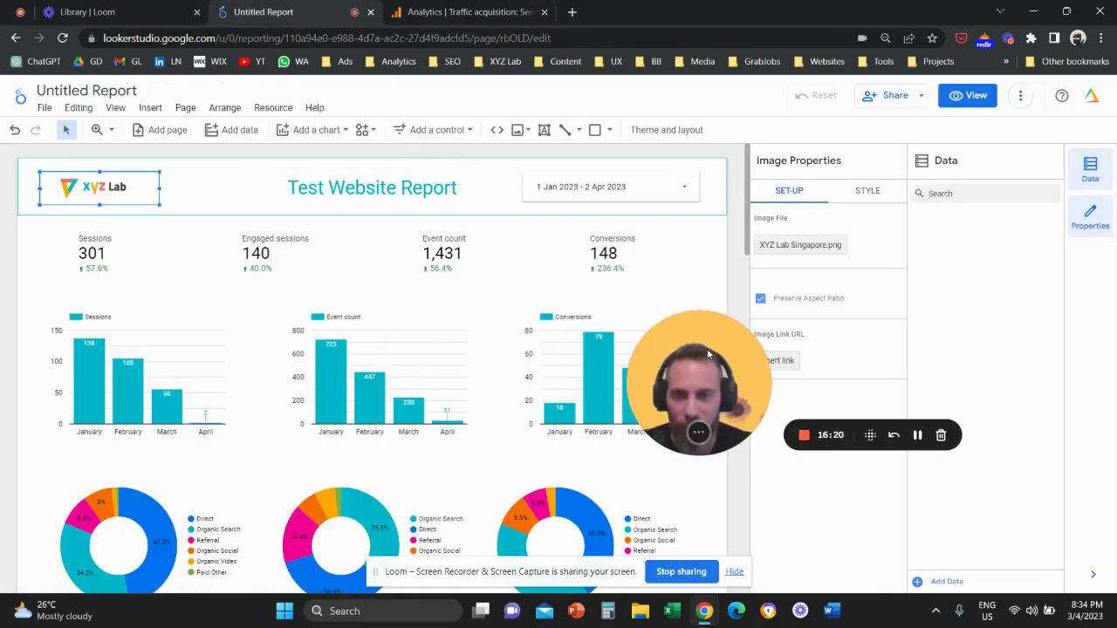
click(454, 366)
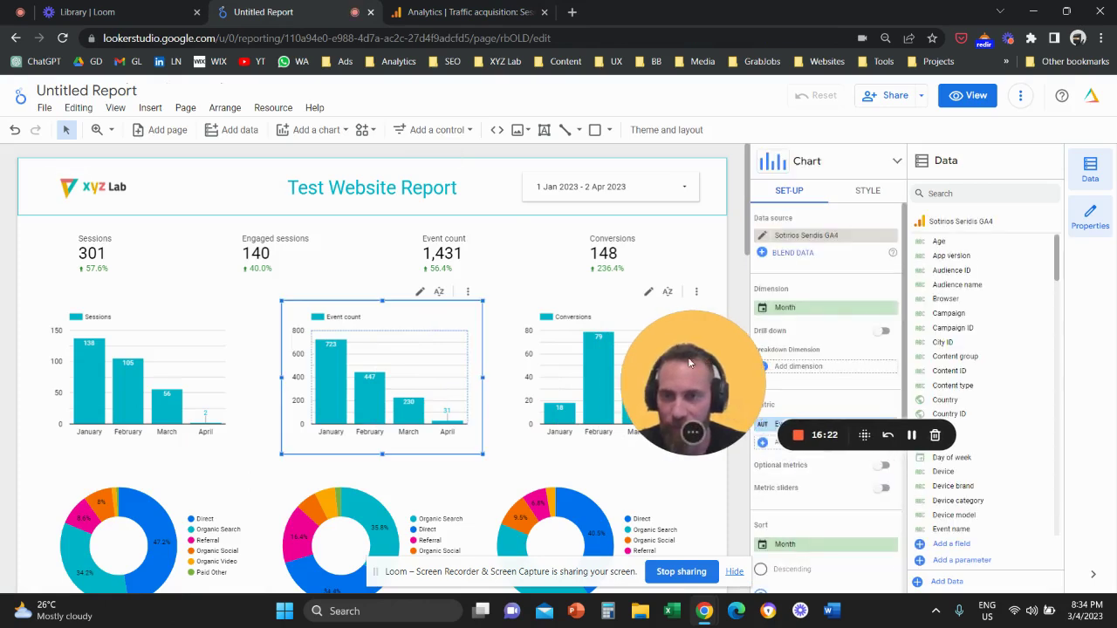
click(472, 249)
drag(669, 375, 613, 362)
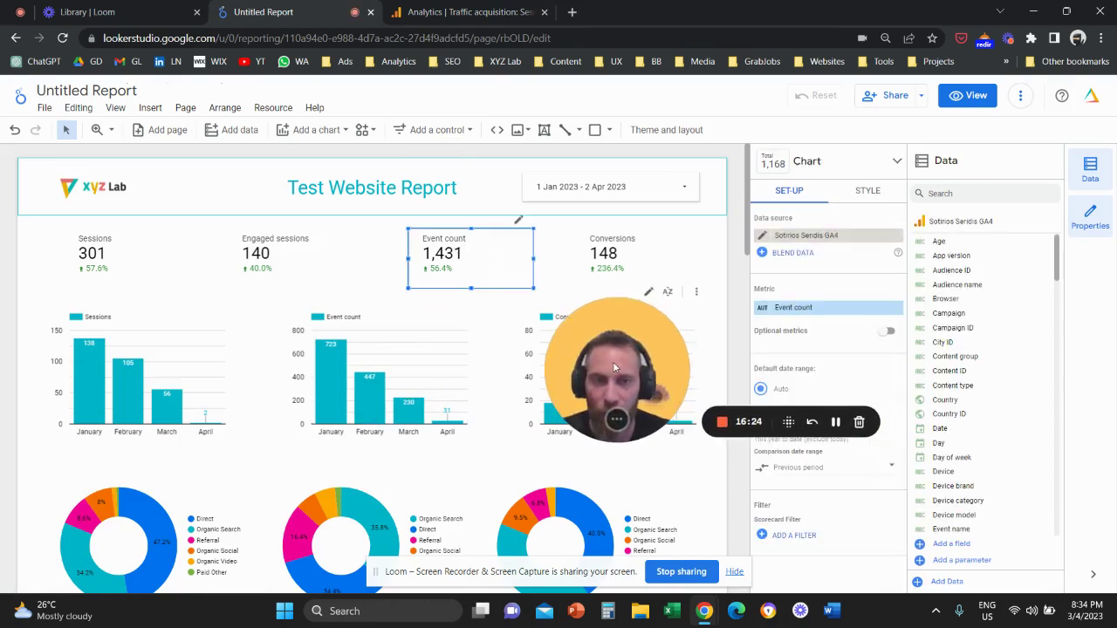
click(792, 536)
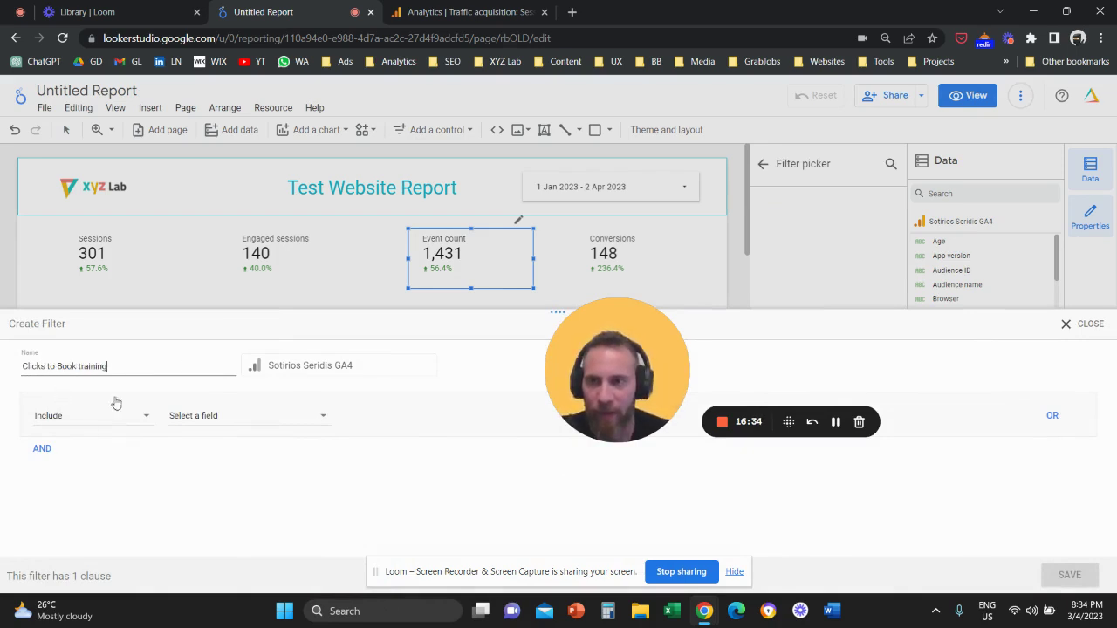
click(80, 366)
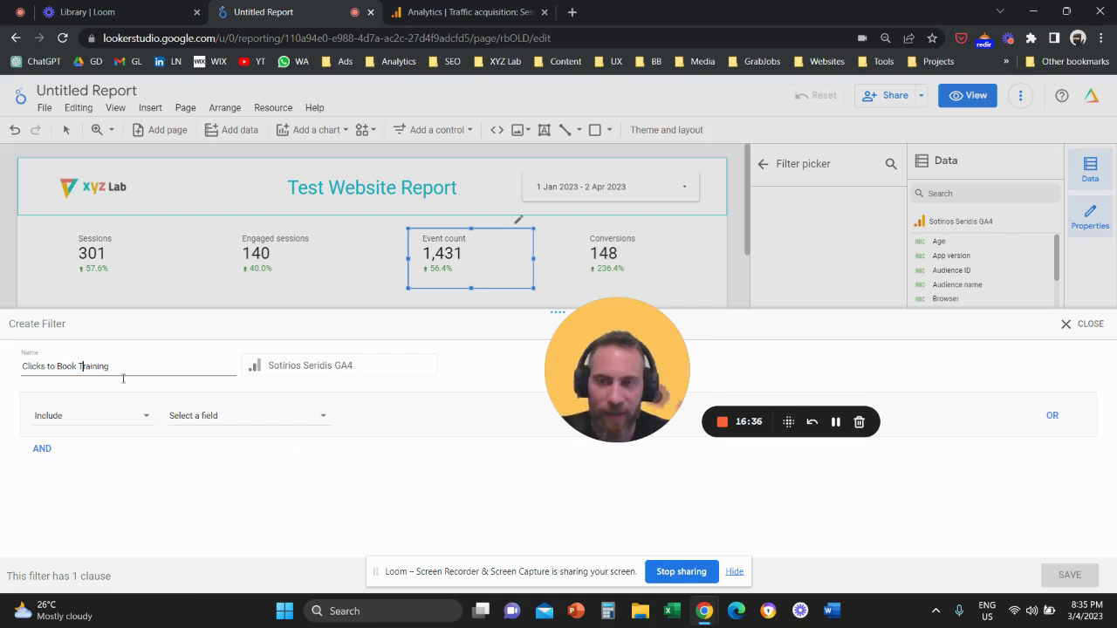
Set the filter's condition to include Event name with the Contains operator
click(296, 422)
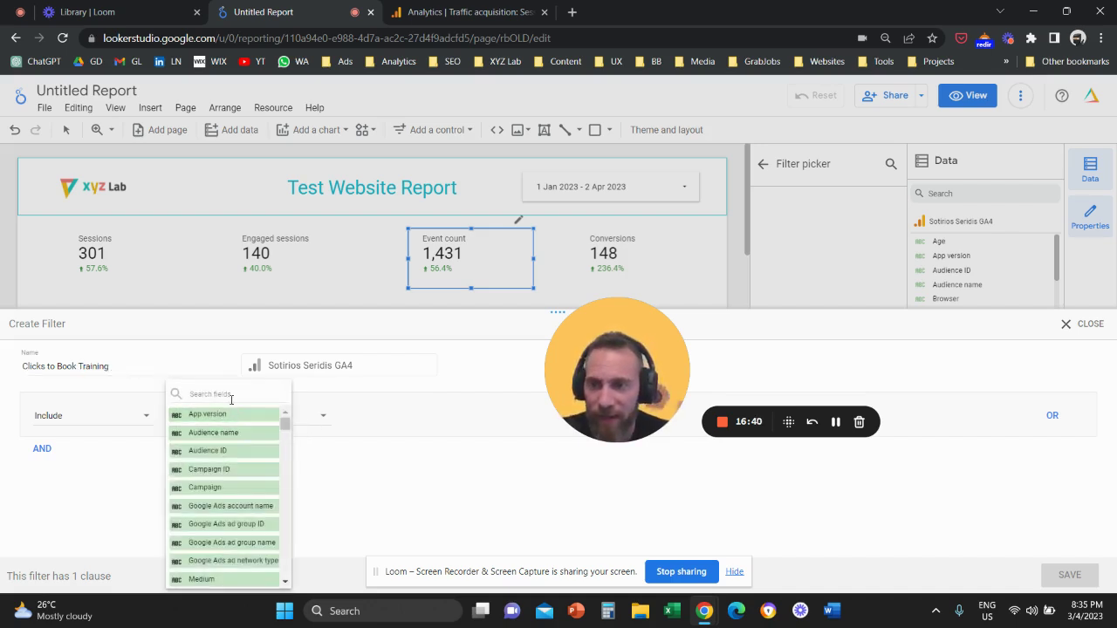
text(event)
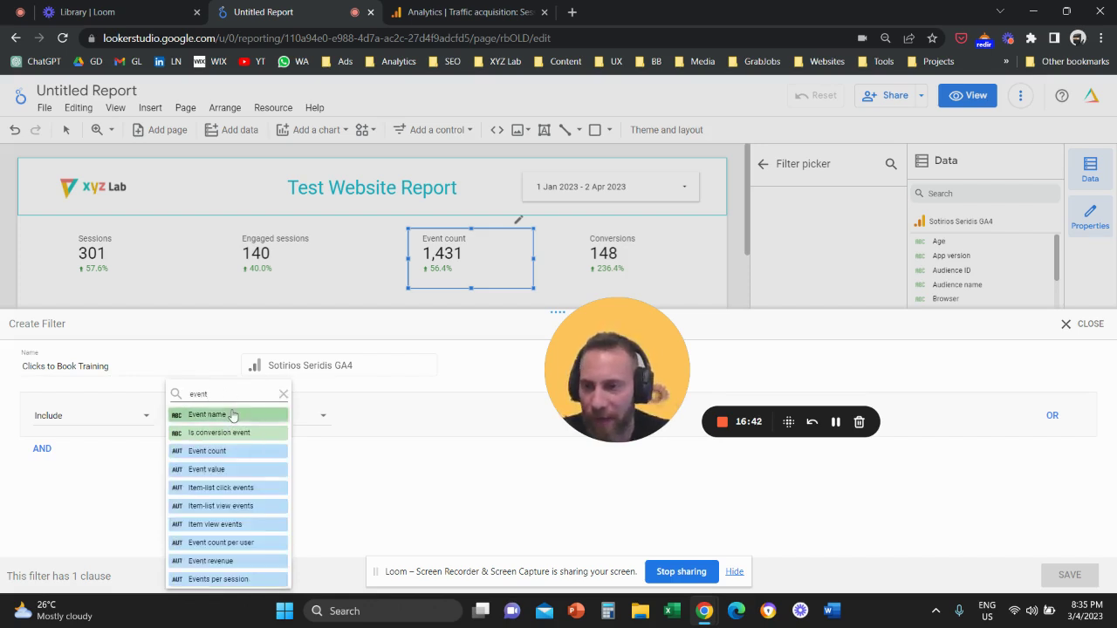
click(233, 416)
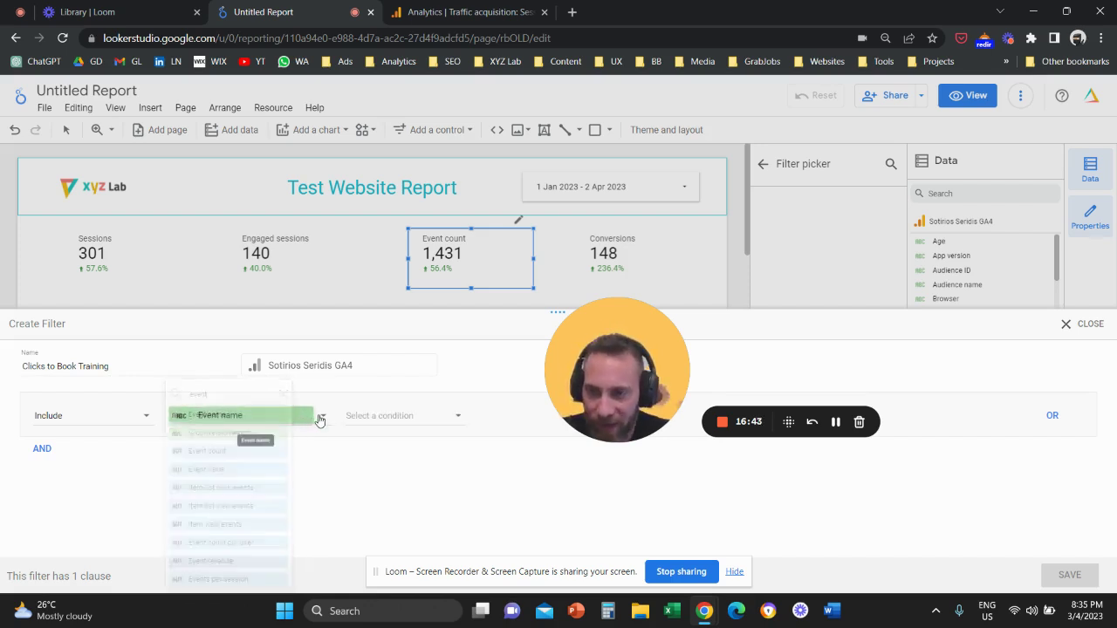
click(391, 418)
click(373, 423)
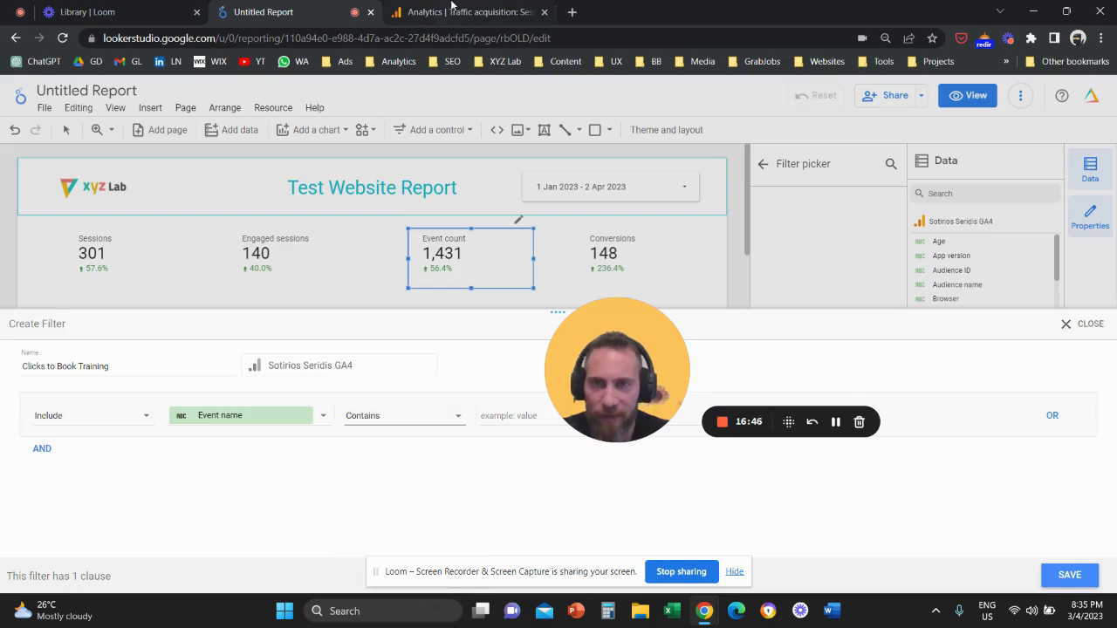
Switch to Google Analytics and look up the exact name of the book training event among the conversions and event count items
click(454, 13)
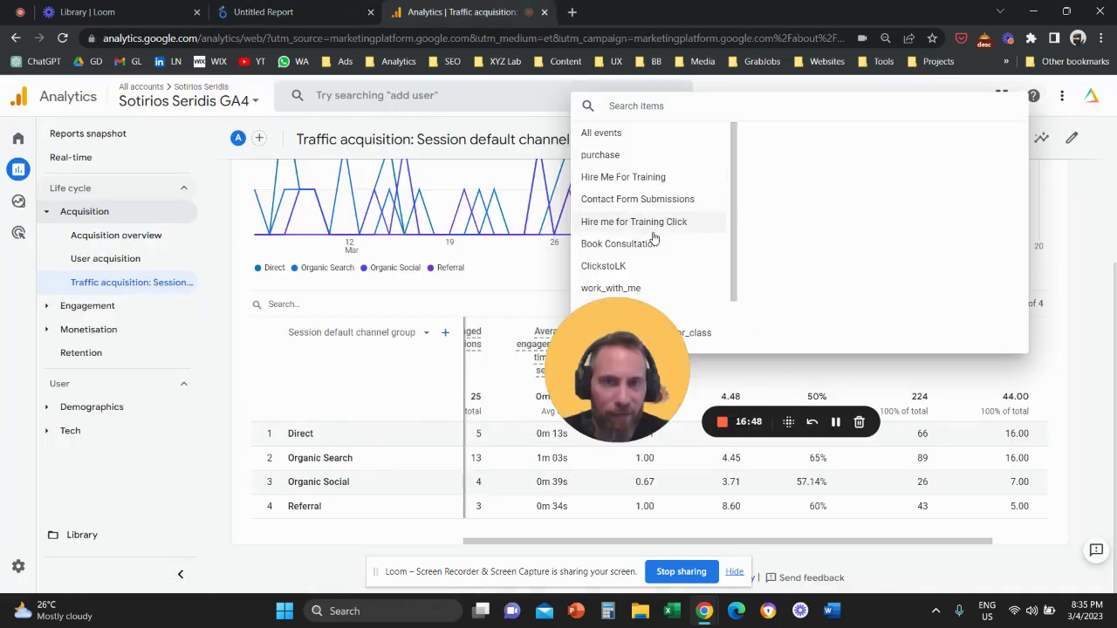
scroll(663, 192, down, 2)
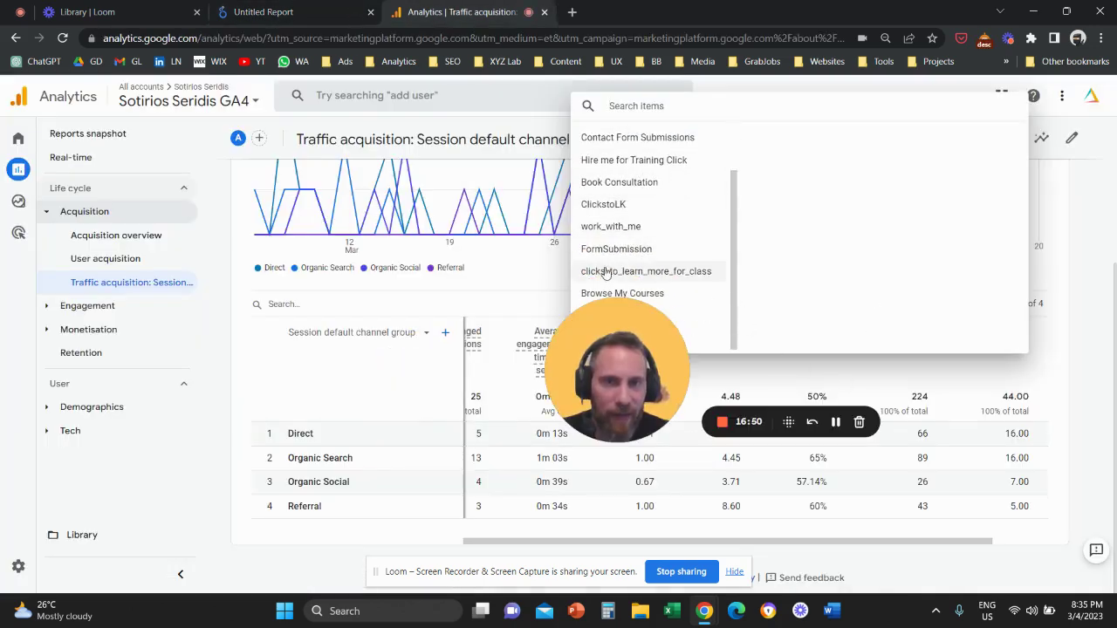
click(522, 285)
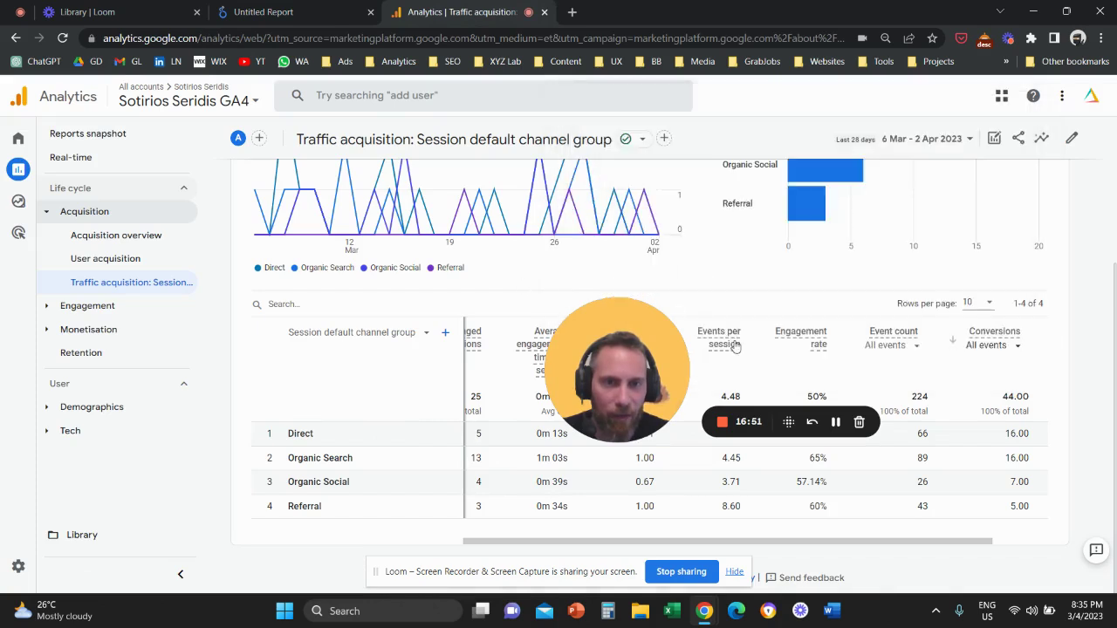
click(891, 345)
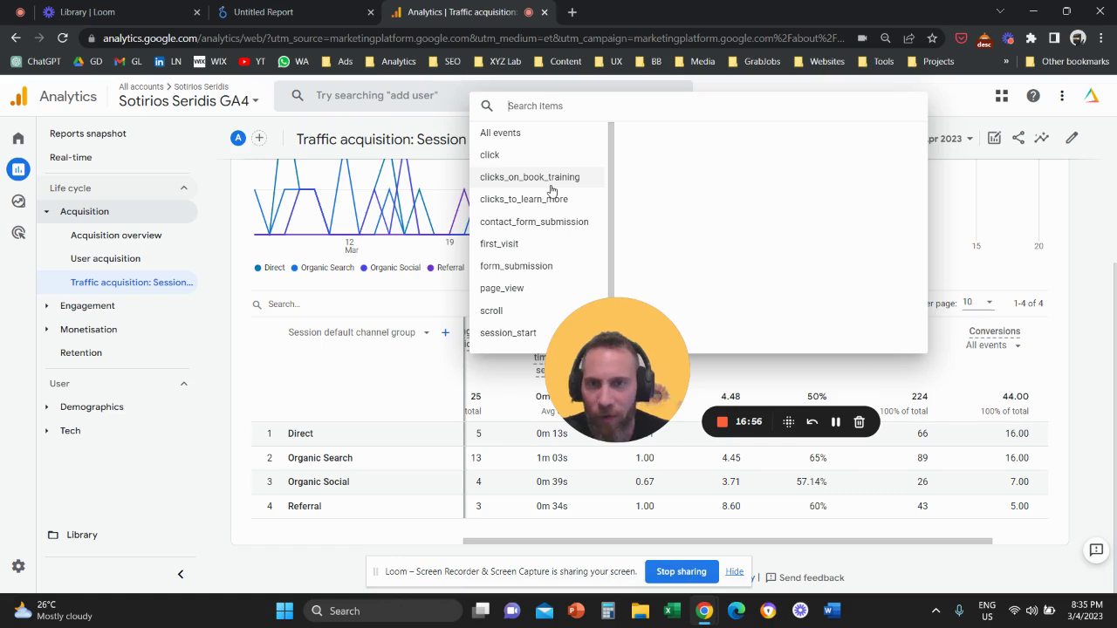
scroll(553, 223, down, 1)
scroll(553, 223, up, 1)
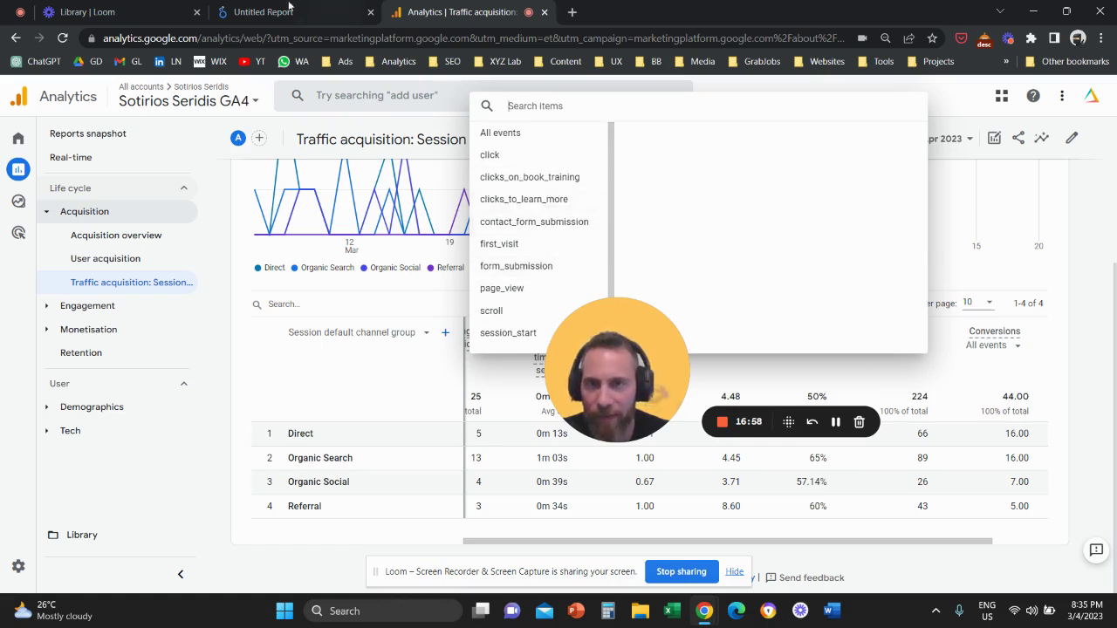
Return to the Looker Studio report, set the filter's Contains value to "clicks_on_book", and save the filter
click(316, 9)
click(507, 415)
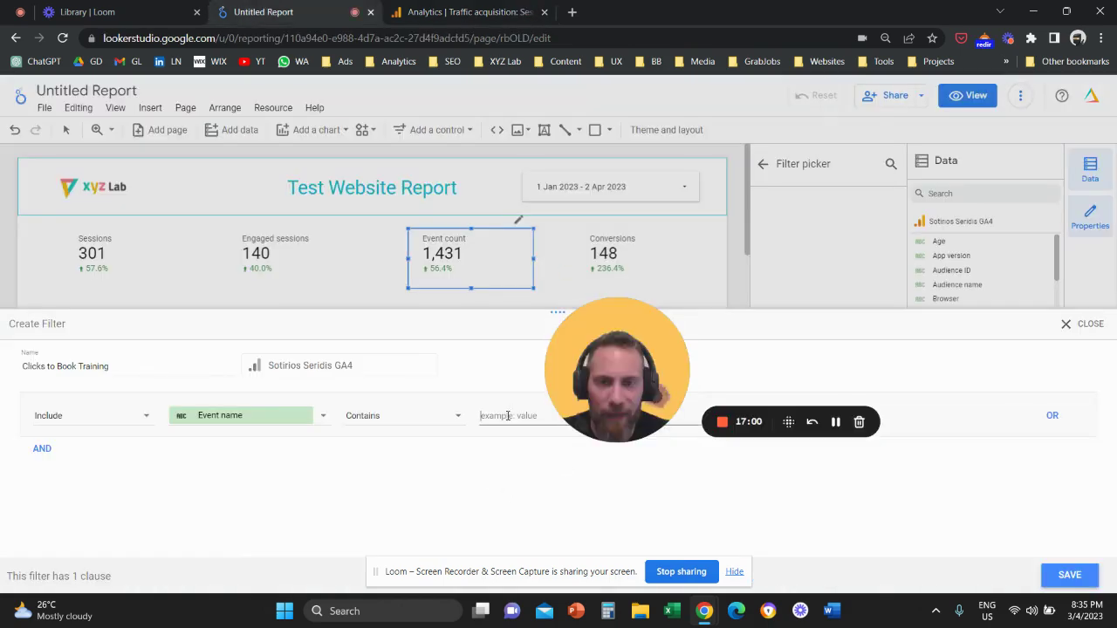
text(clicks_on_book)
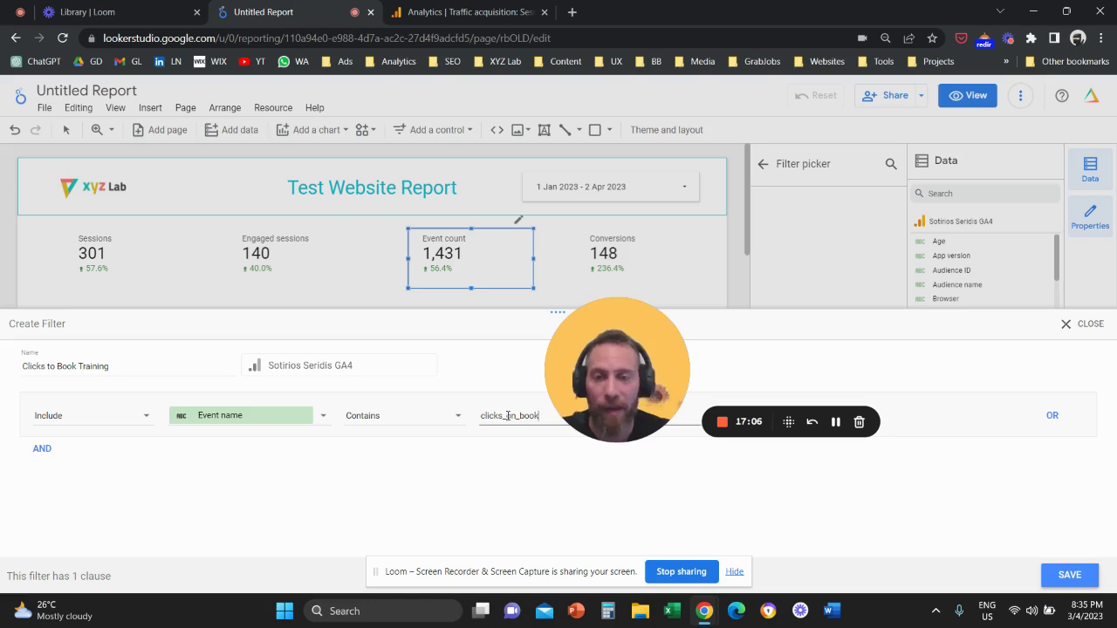
click(1068, 575)
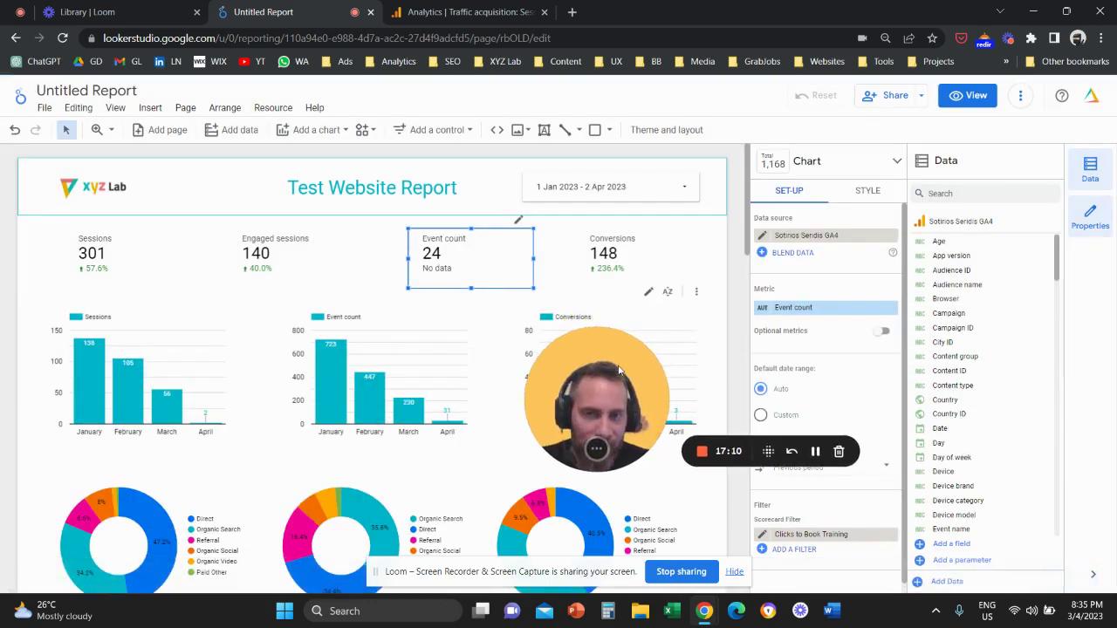
Rename the filtered scorecard's Event count metric as "Clicks to Book Training"
click(765, 310)
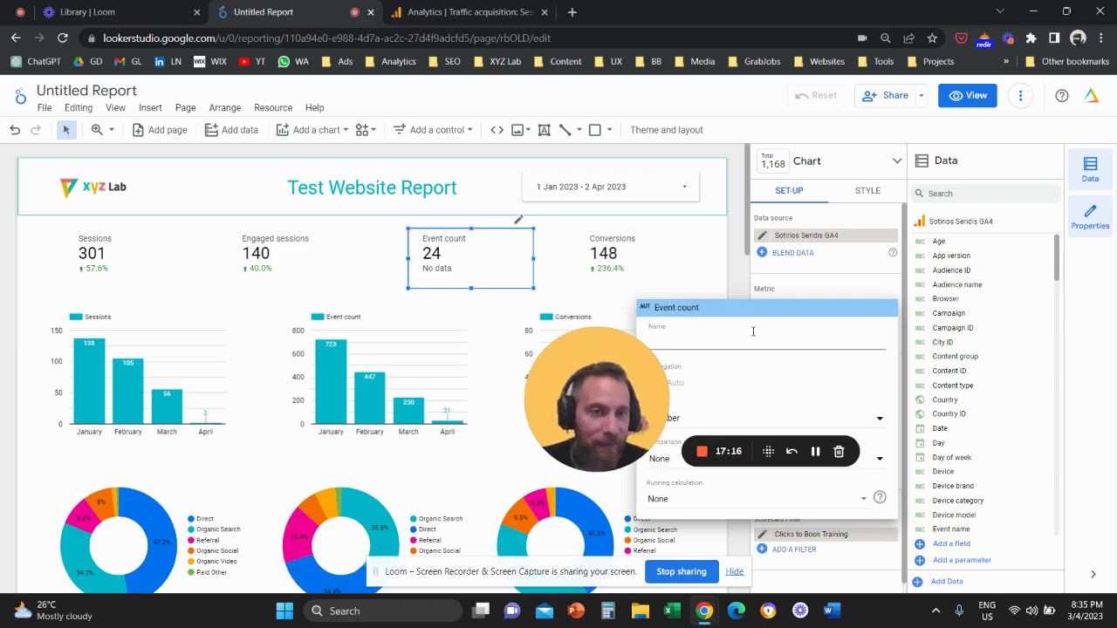
text(Clicks)
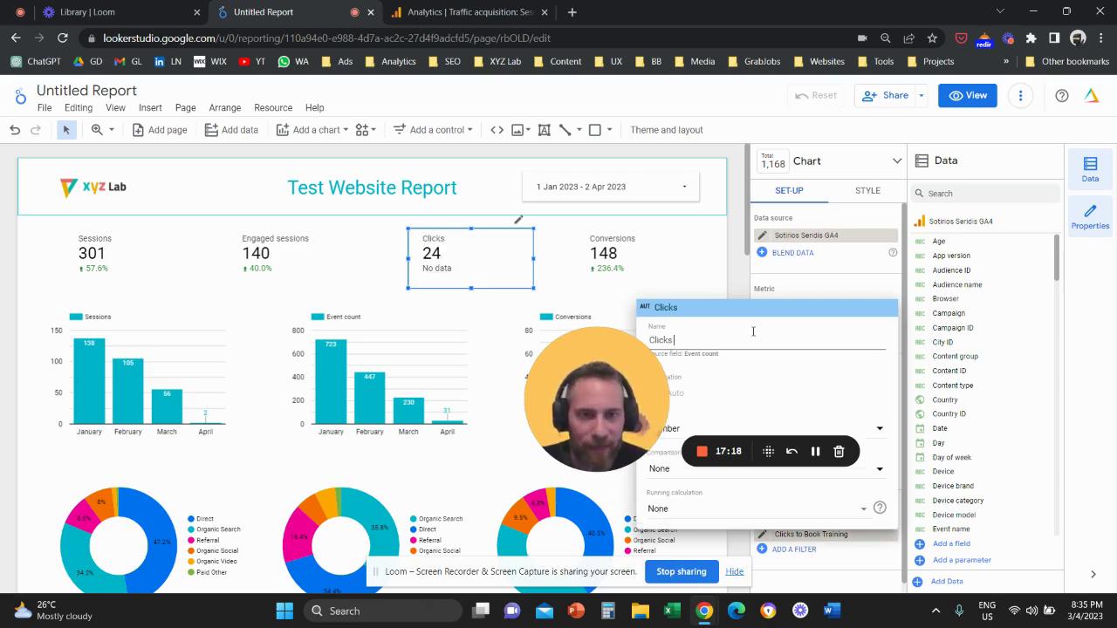
text( to Book )
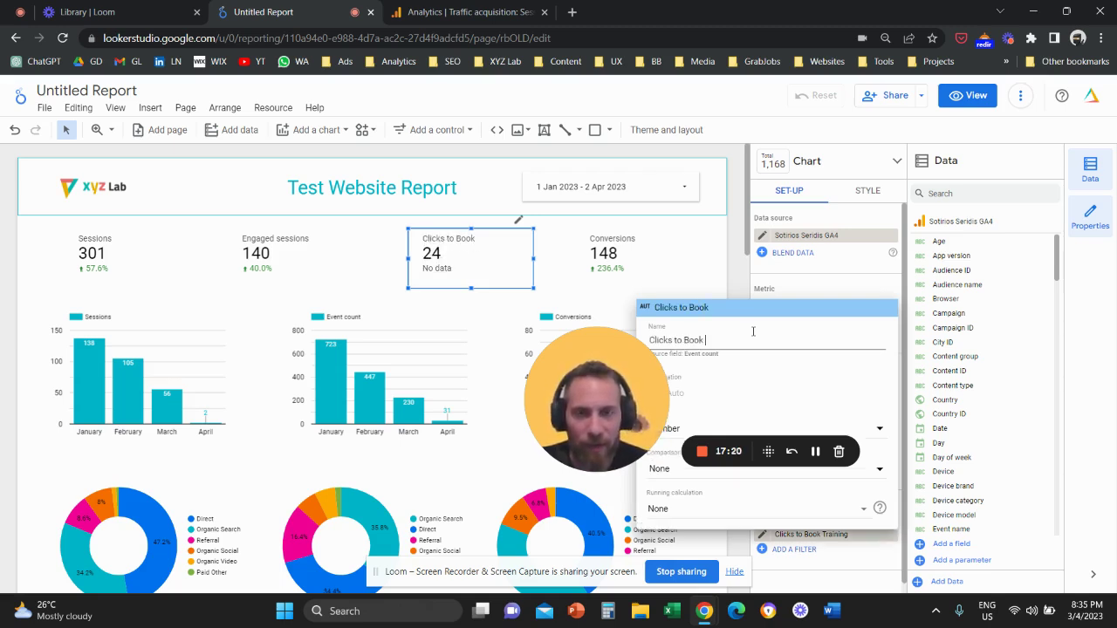
text(Training)
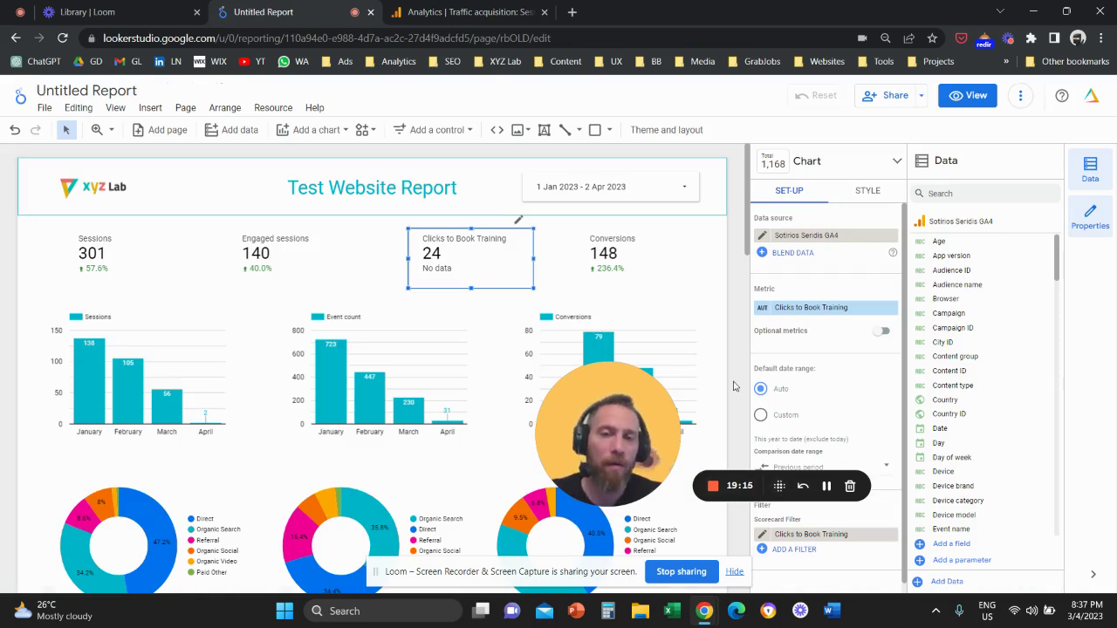
Apply the existing "Clicks to Book Training" filter to the monthly Event count bar chart
click(416, 322)
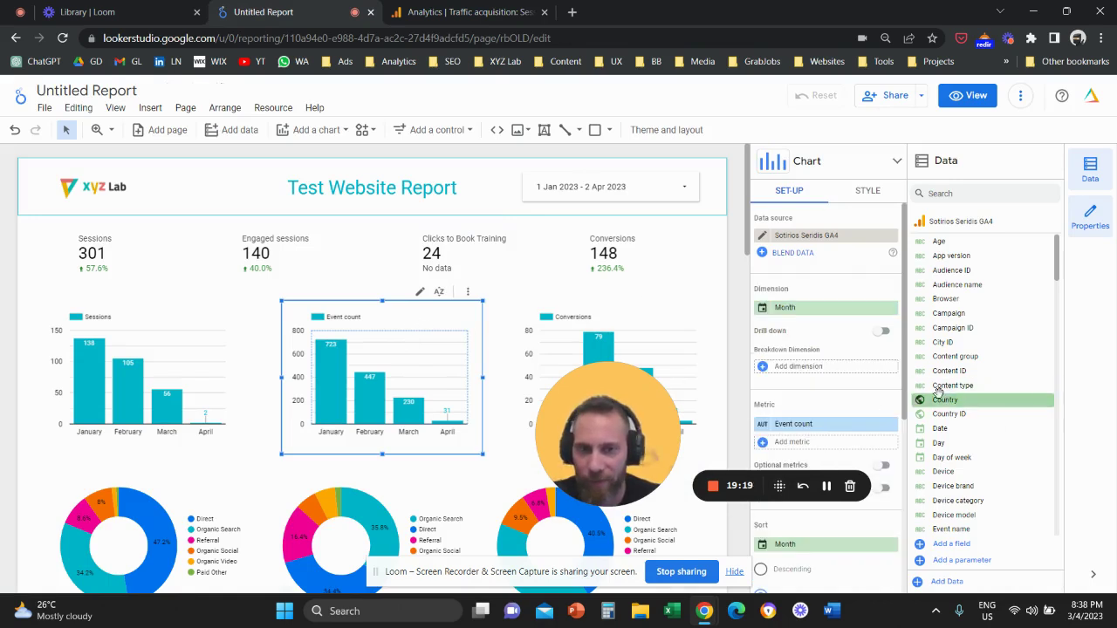
scroll(861, 448, down, 4)
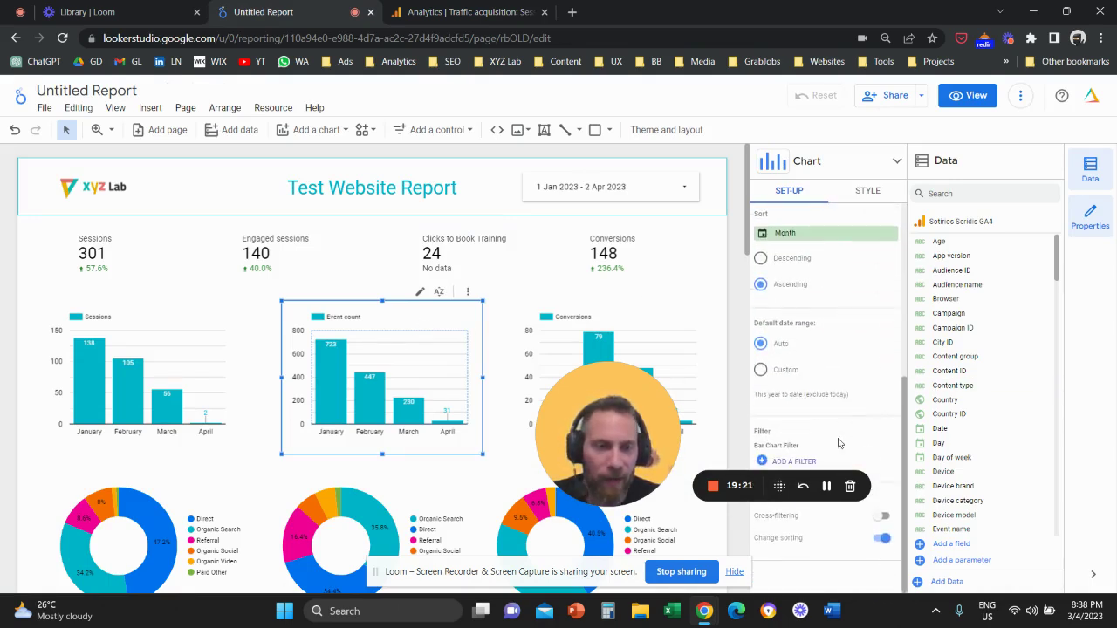
click(803, 467)
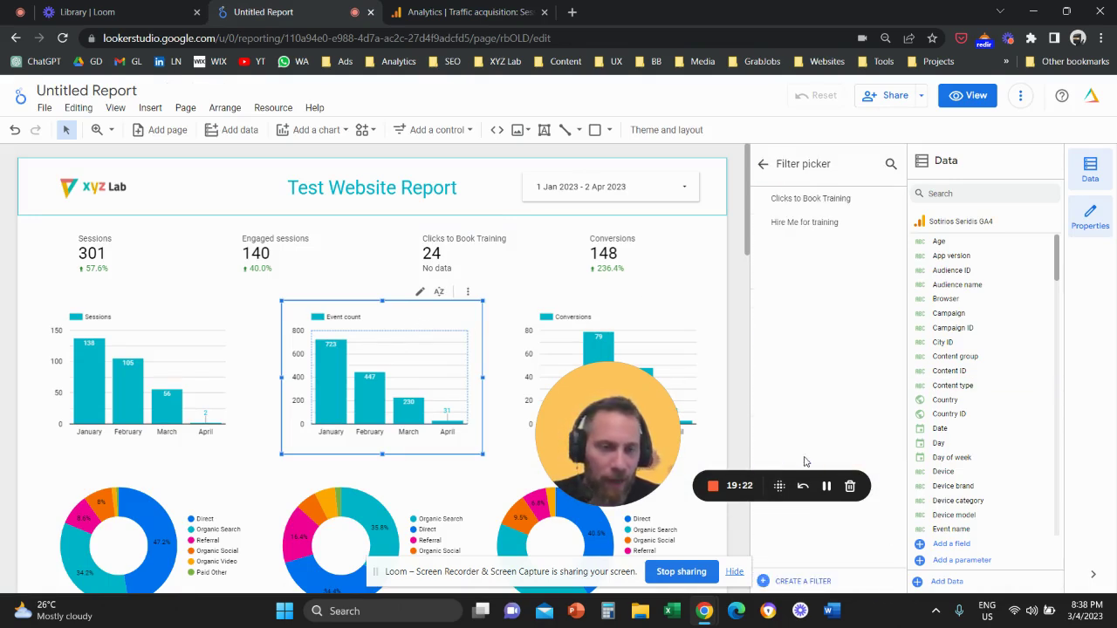
click(829, 199)
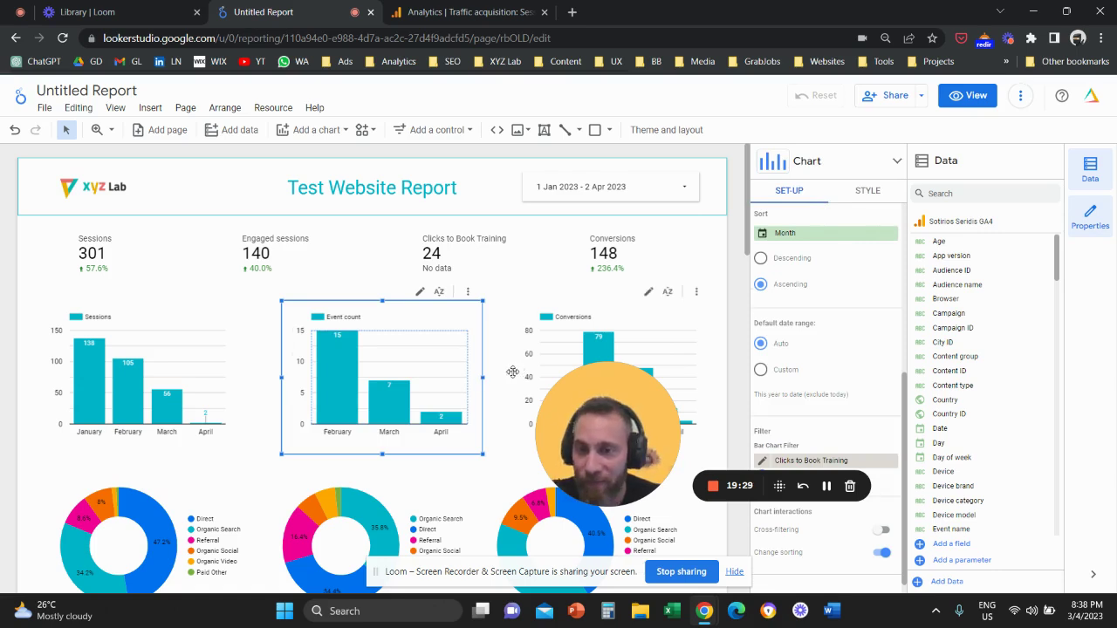
Apply the existing "Clicks to Book Training" filter to the Event count donut chart below the middle bar chart
click(419, 478)
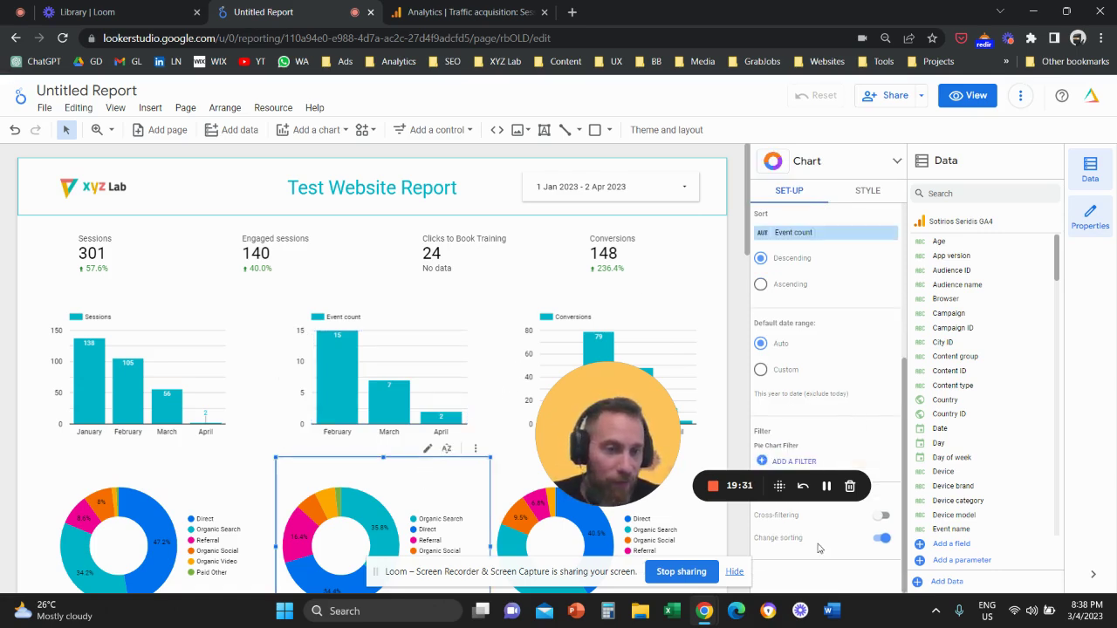
click(796, 460)
click(821, 200)
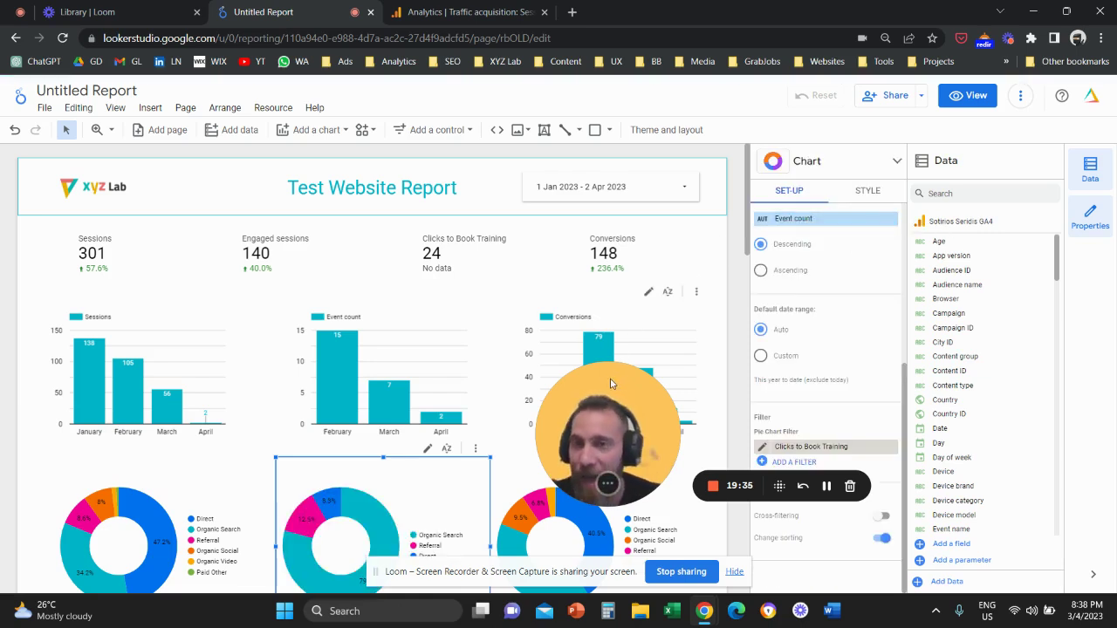